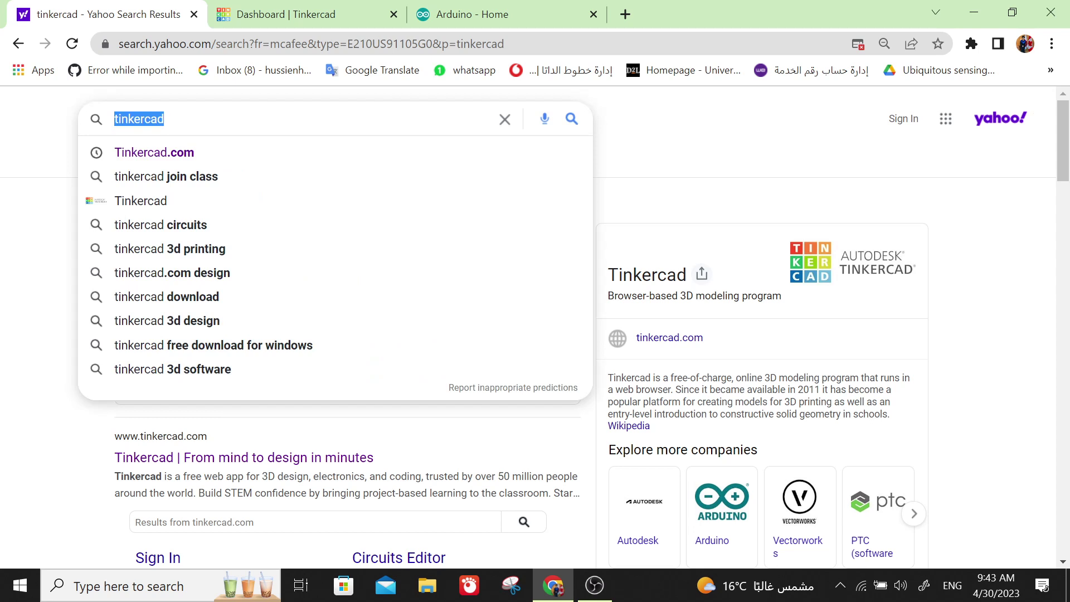
pyautogui.click(3, 293)
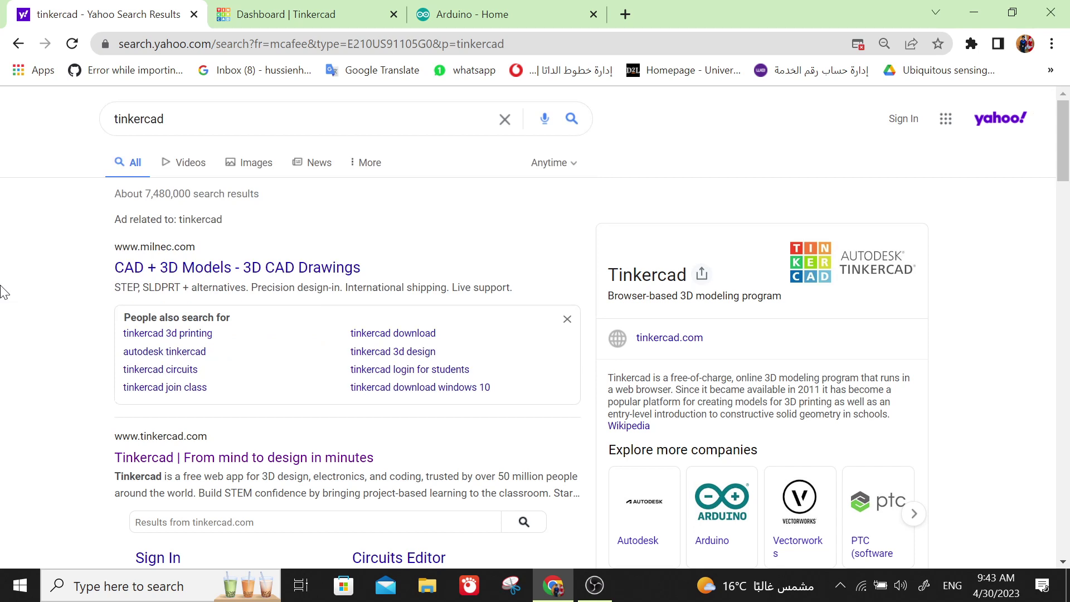
pyautogui.scroll(-1, 3, 292)
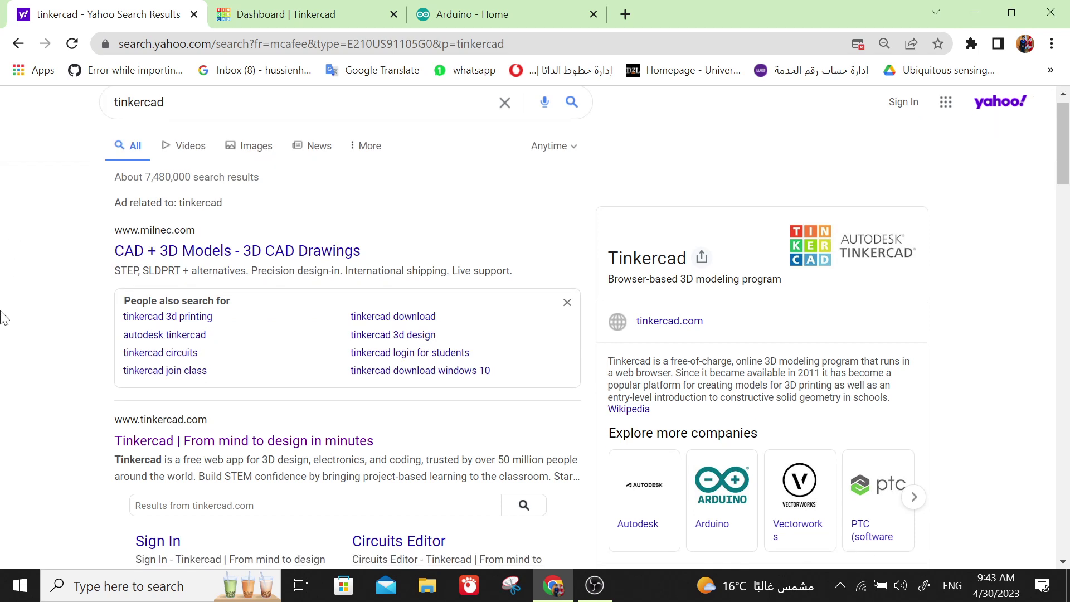
pyautogui.scroll(-2, 3, 318)
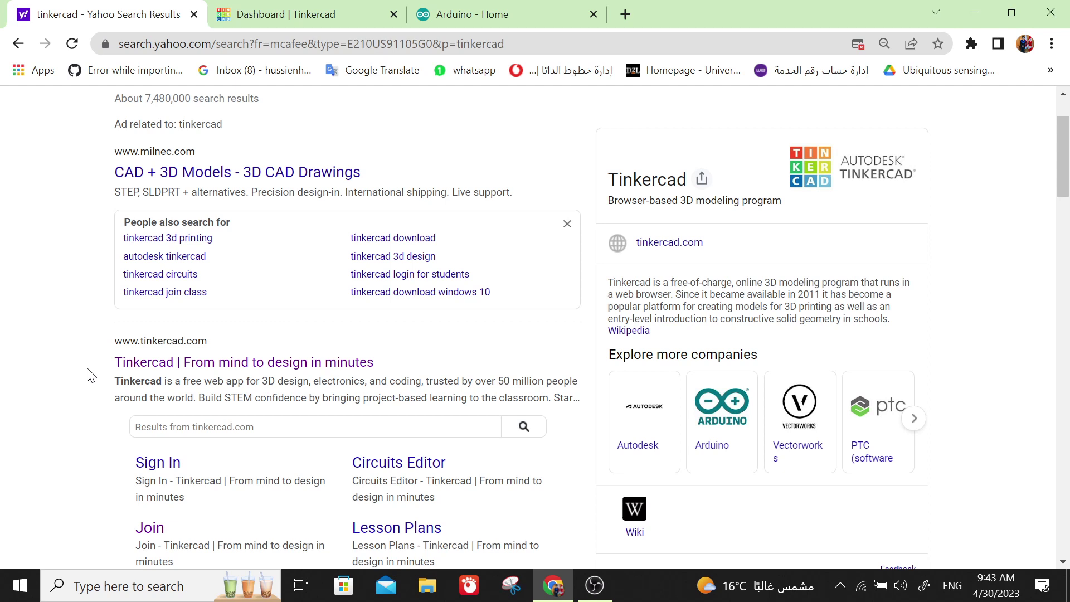
pyautogui.scroll(2, 88, 375)
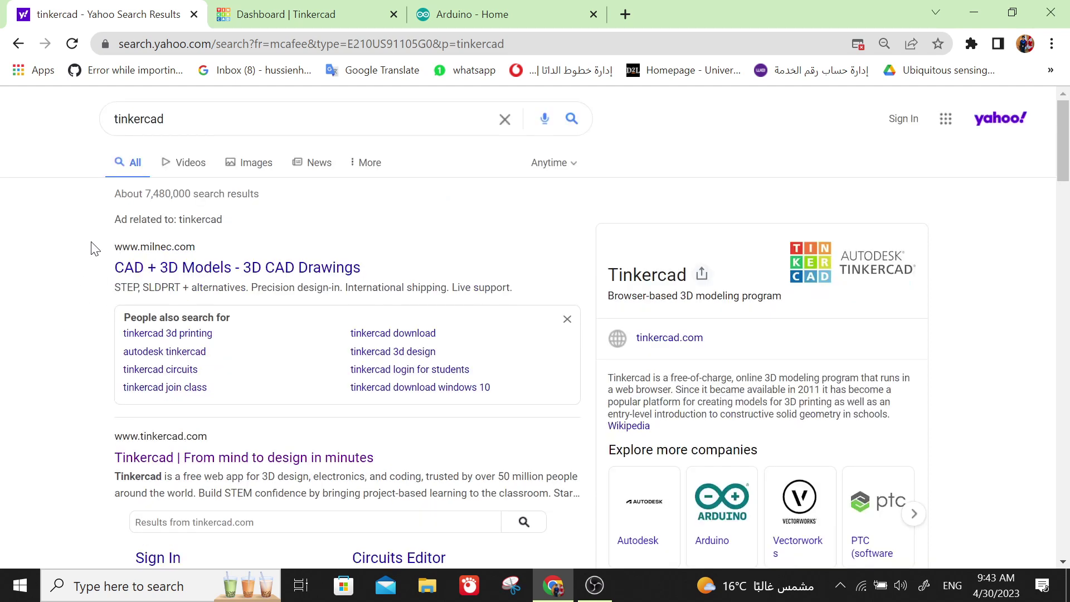
# Switch to the Tinkercad dashboard and create a new design in the Circuits section.
pyautogui.click(326, 16)
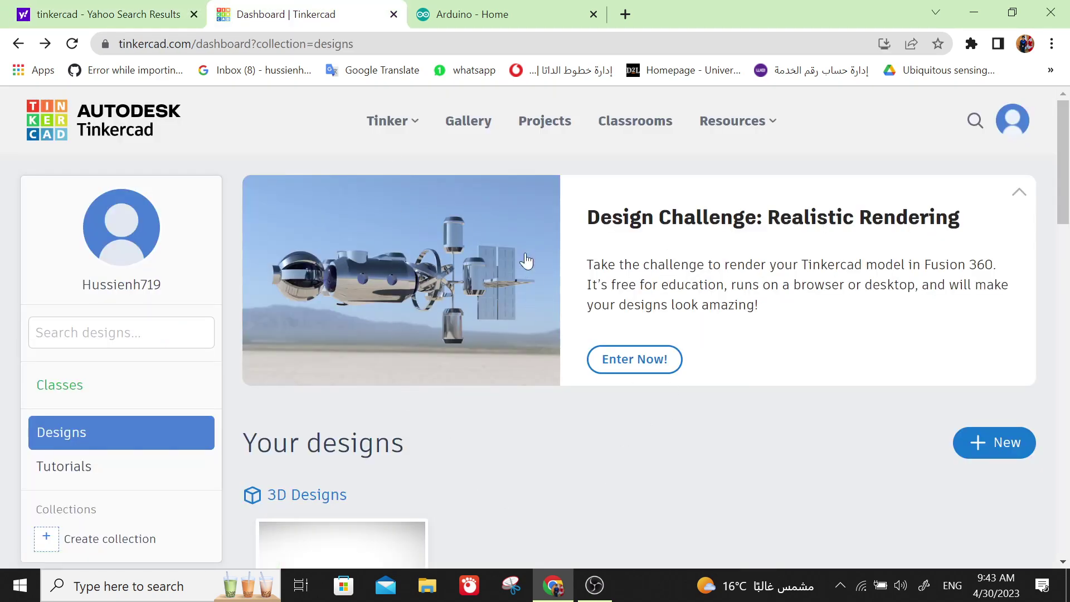
pyautogui.scroll(-3, 485, 290)
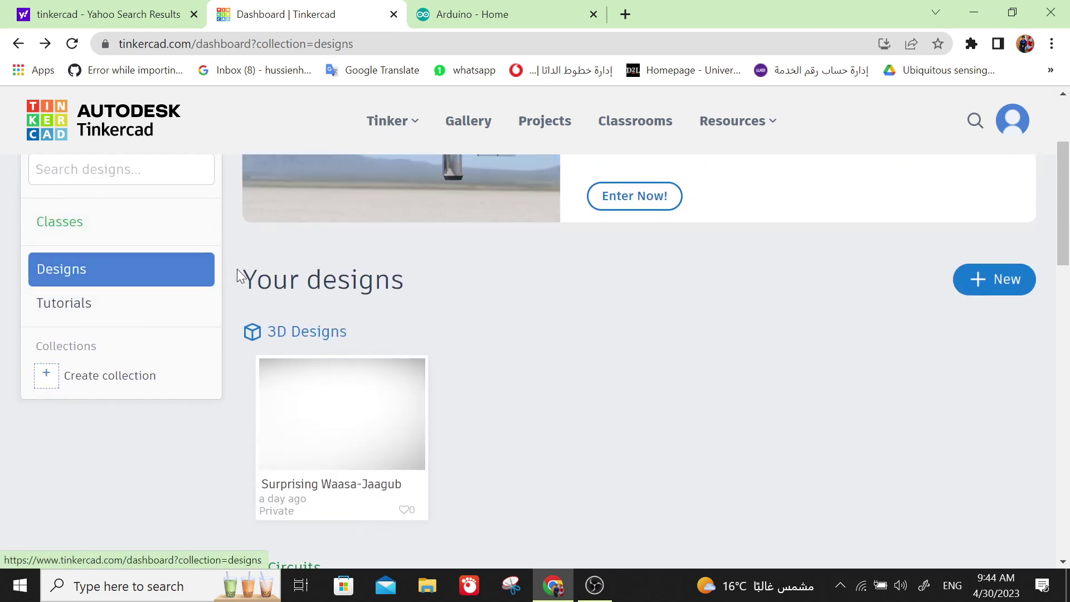
pyautogui.scroll(-1, 338, 329)
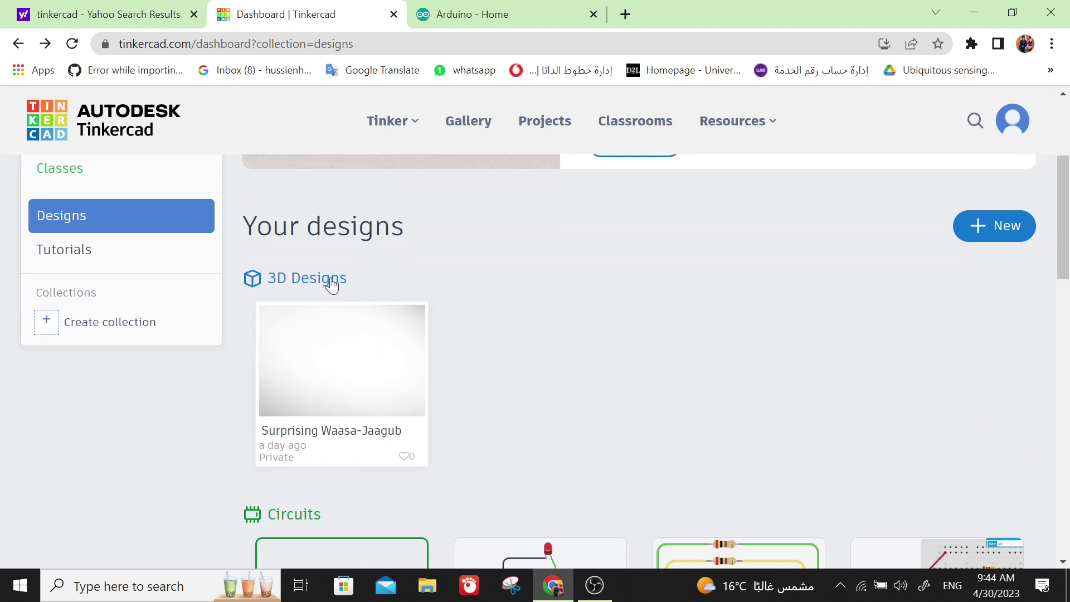
pyautogui.scroll(-7, 382, 262)
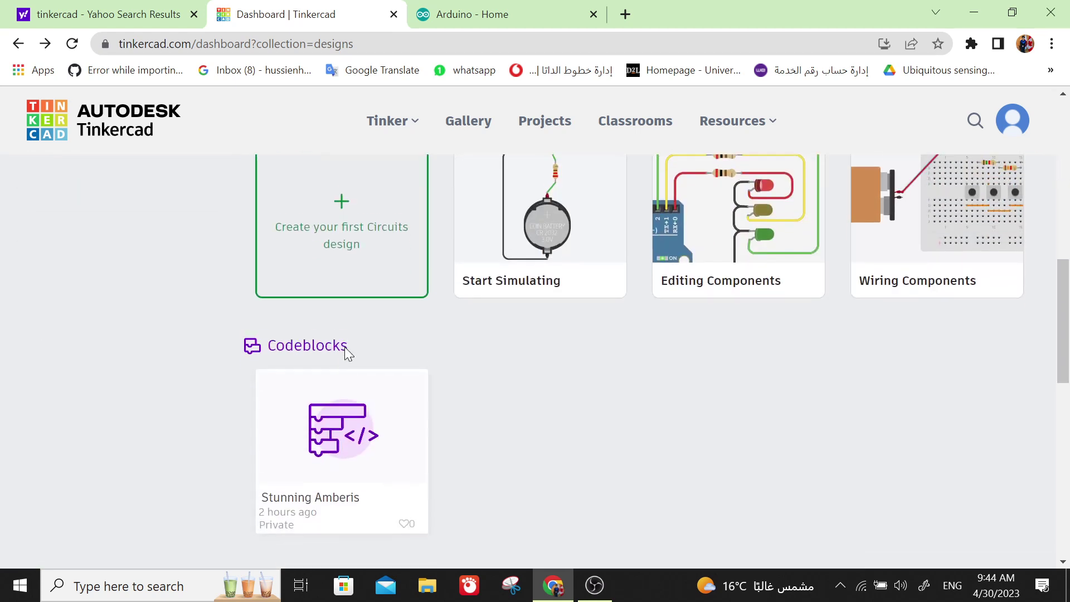
pyautogui.scroll(3, 453, 344)
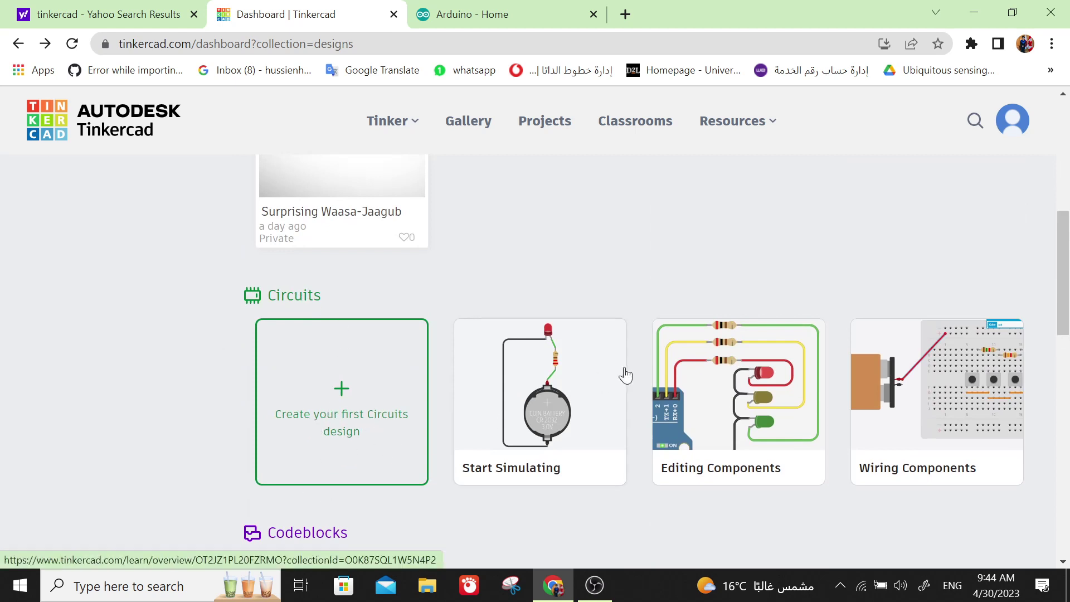
pyautogui.scroll(4, 642, 372)
pyautogui.click(997, 281)
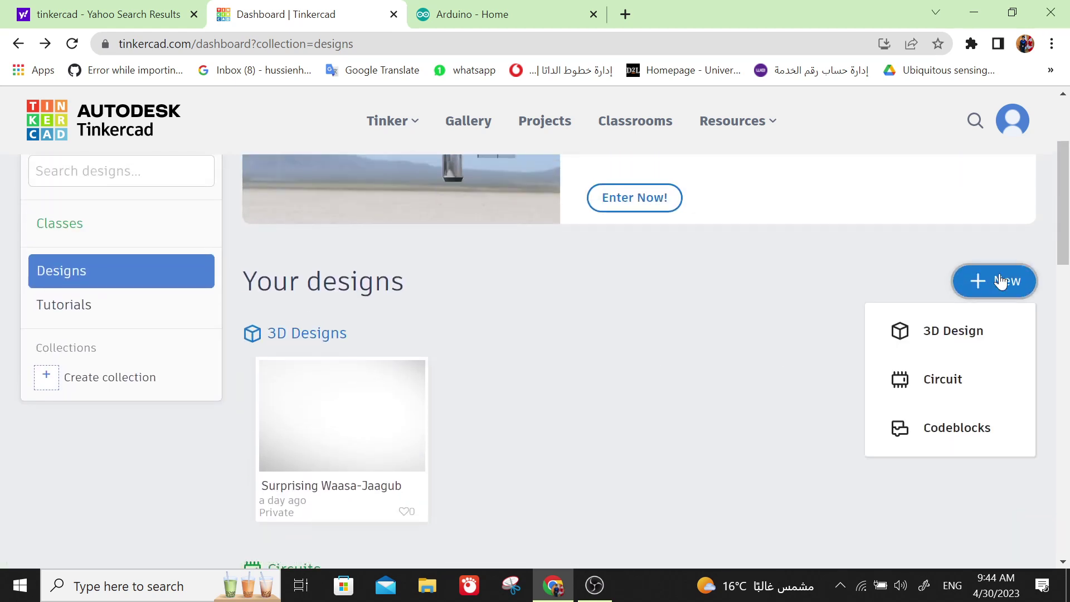
pyautogui.scroll(-8, 701, 426)
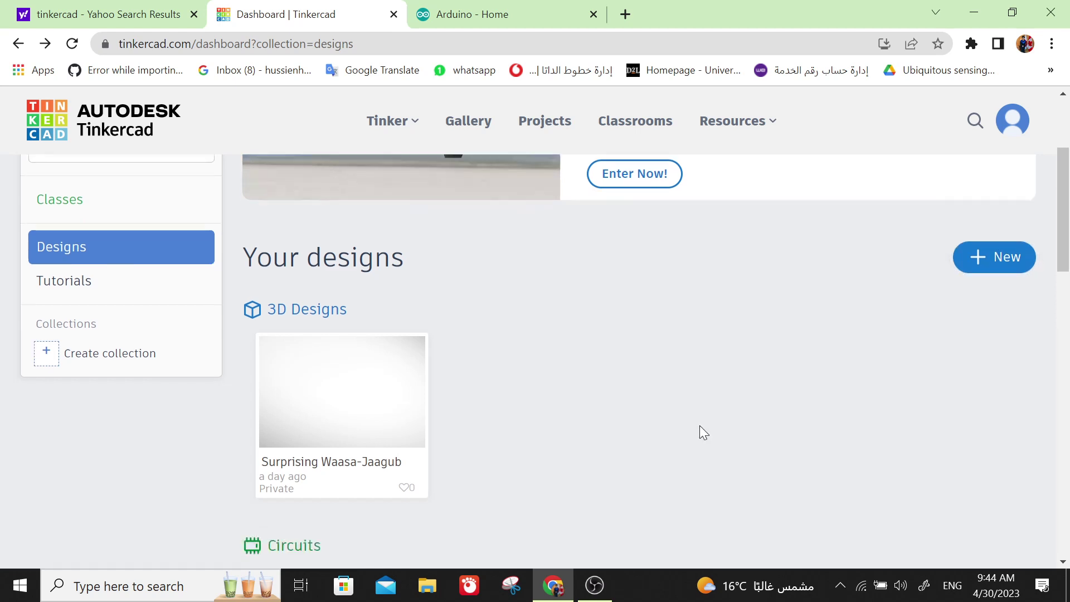
pyautogui.scroll(3, 396, 306)
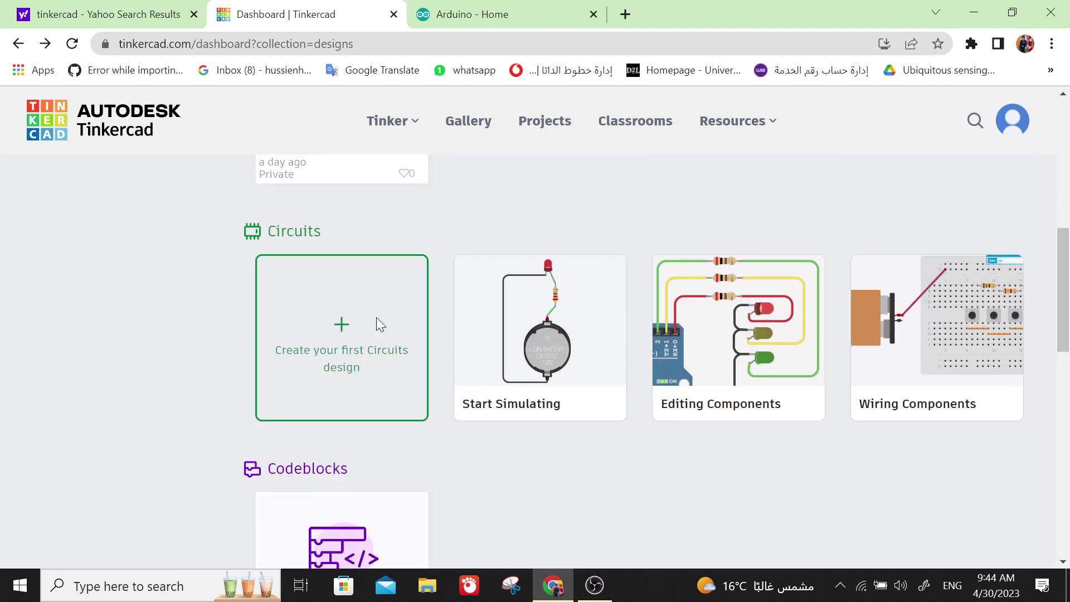
pyautogui.click(341, 308)
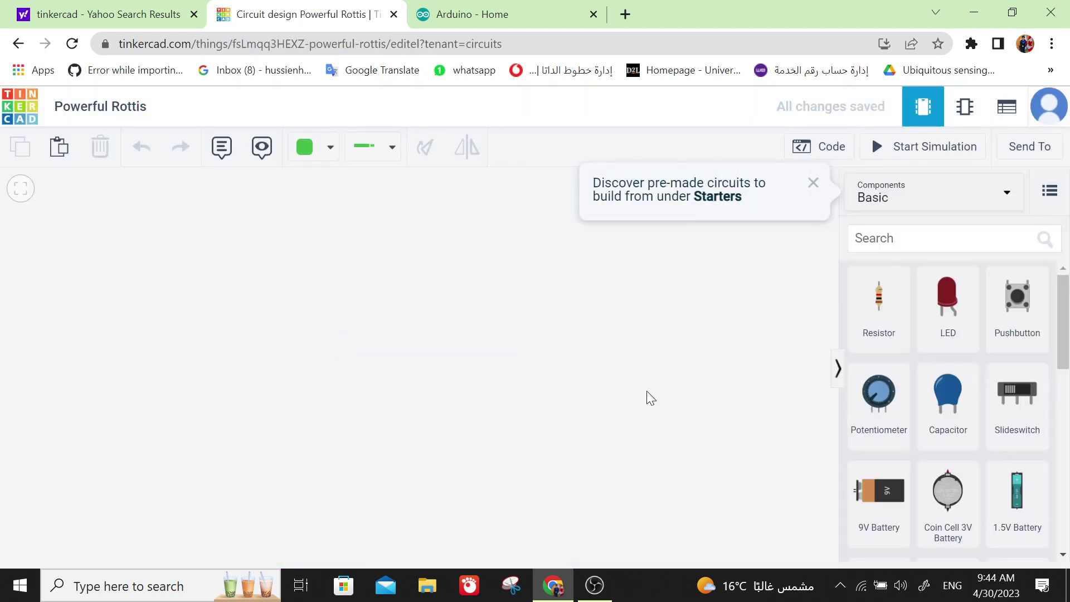
# Dismiss the starters tip and check which component and starter categories the library offers.
pyautogui.click(751, 351)
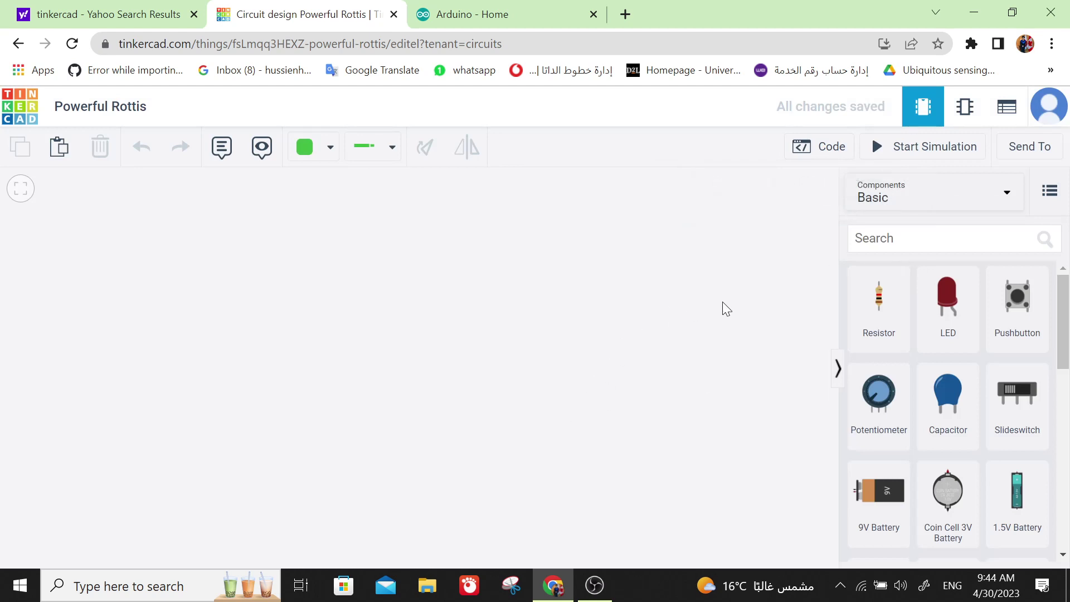
pyautogui.scroll(-1, 925, 433)
pyautogui.scroll(1, 925, 435)
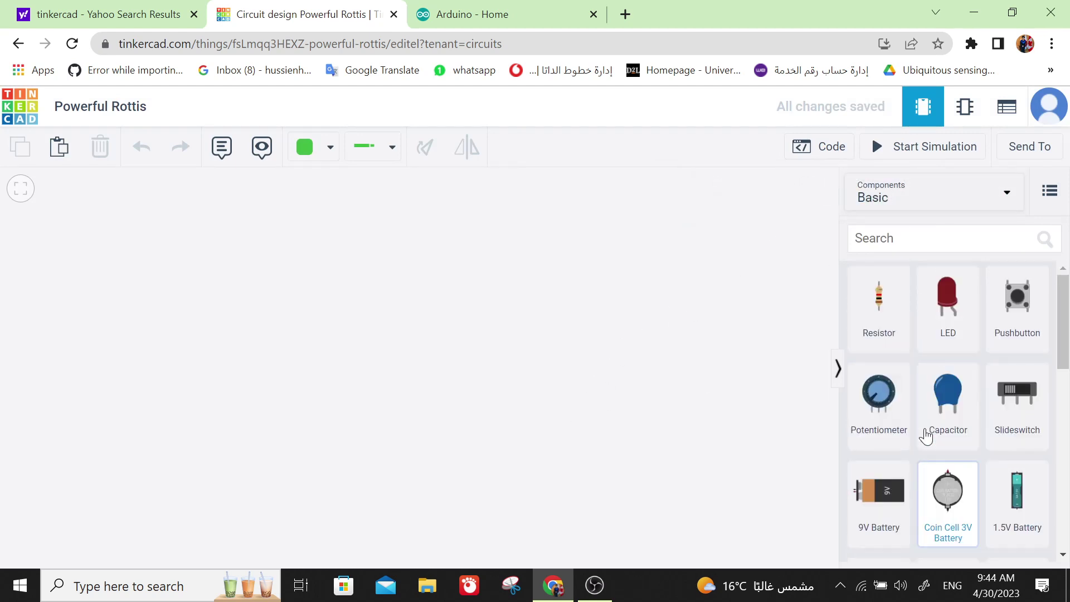
pyautogui.click(1006, 199)
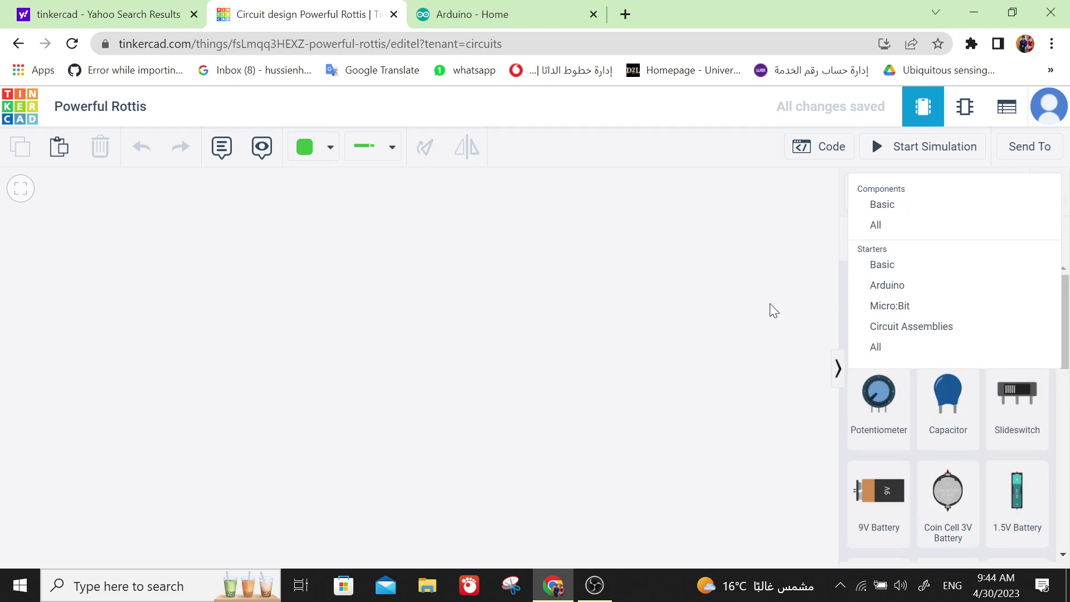
pyautogui.click(721, 316)
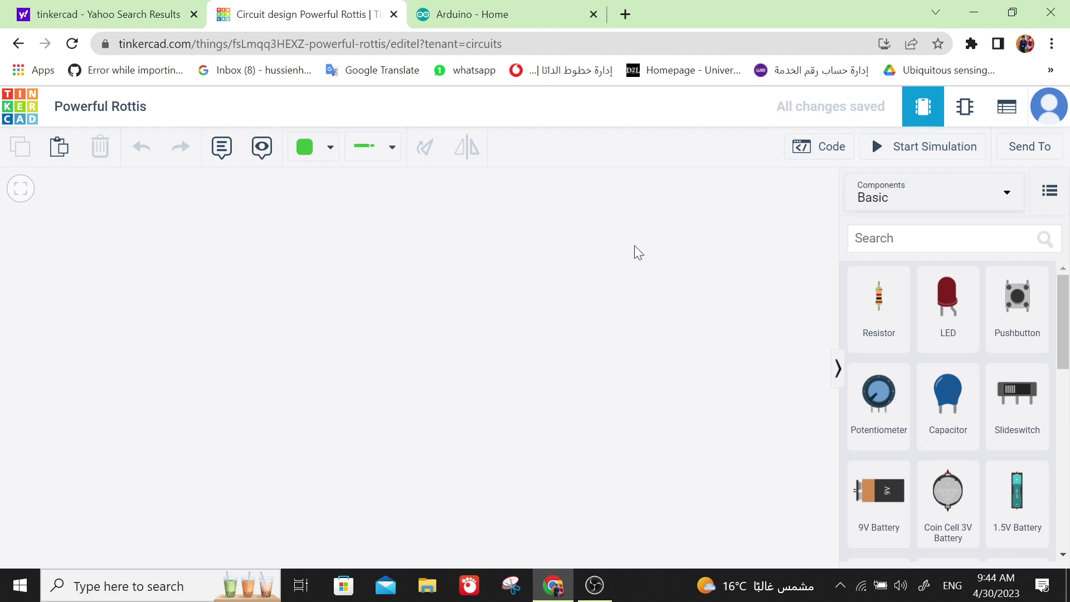
# Search the component library for "arduino uno".
pyautogui.click(943, 238)
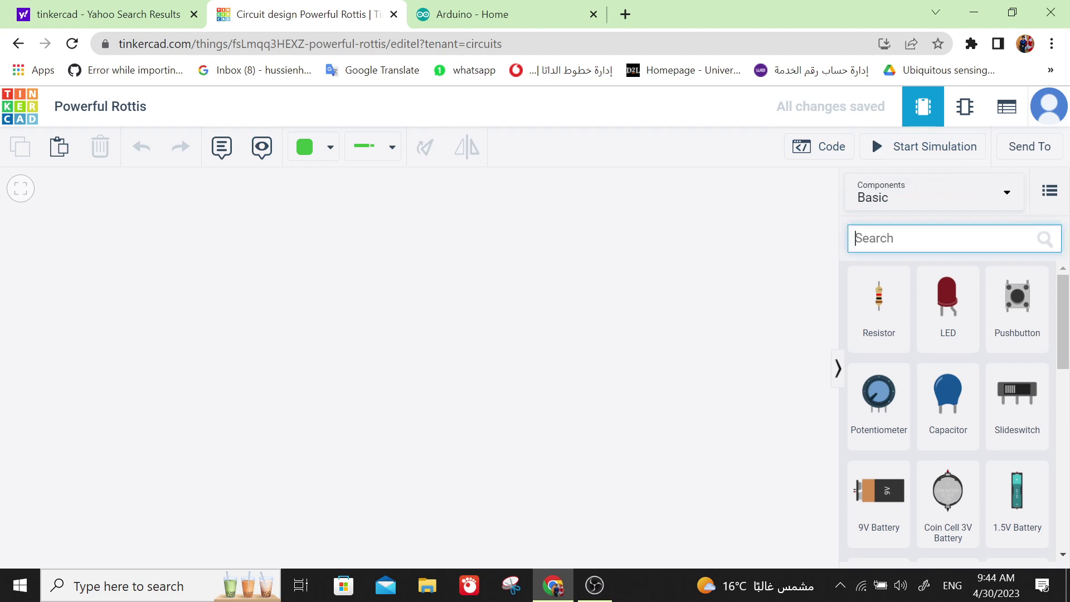
pyautogui.write('arduino')
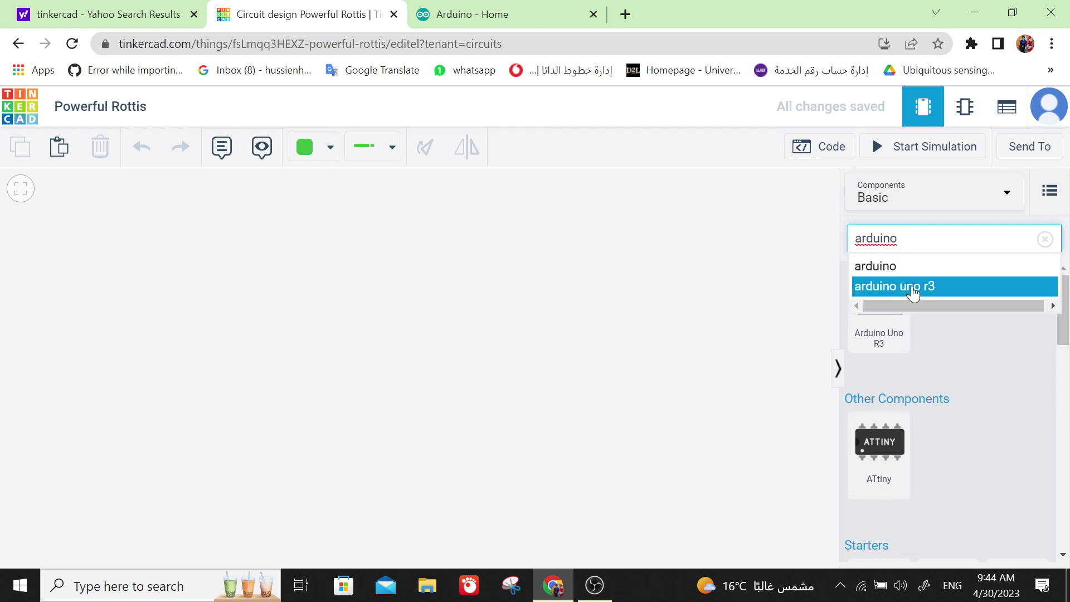
pyautogui.write('uni')
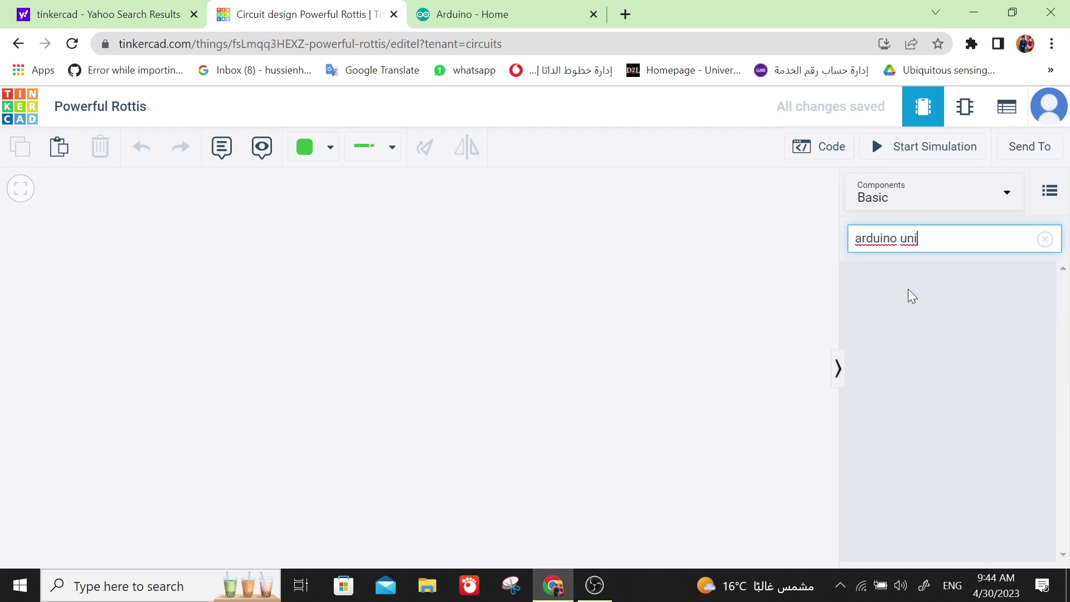
pyautogui.press('BackSpace')
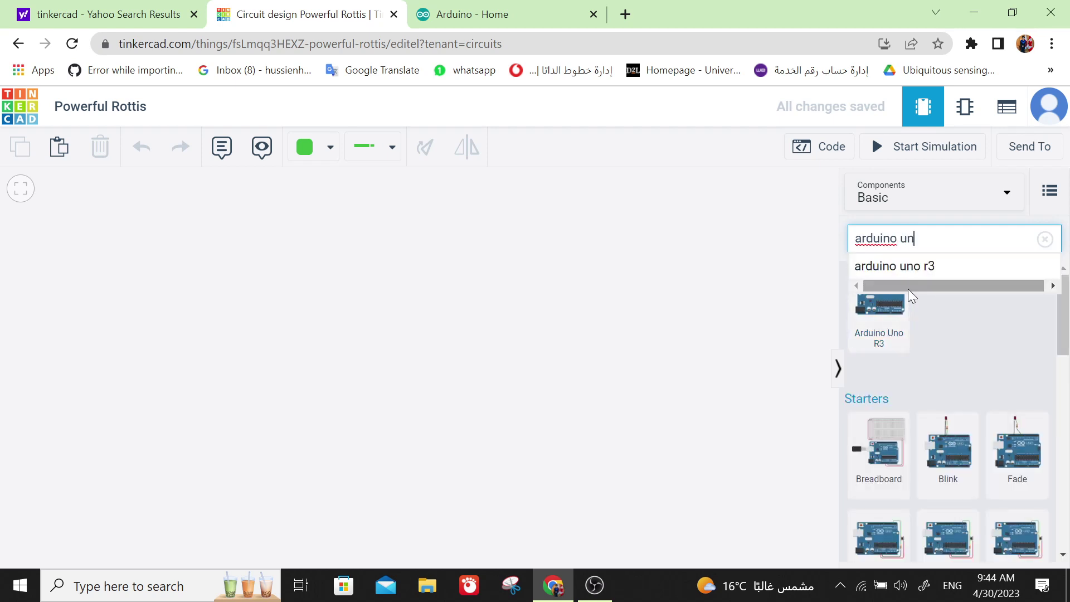
pyautogui.write('o')
pyautogui.click(807, 267)
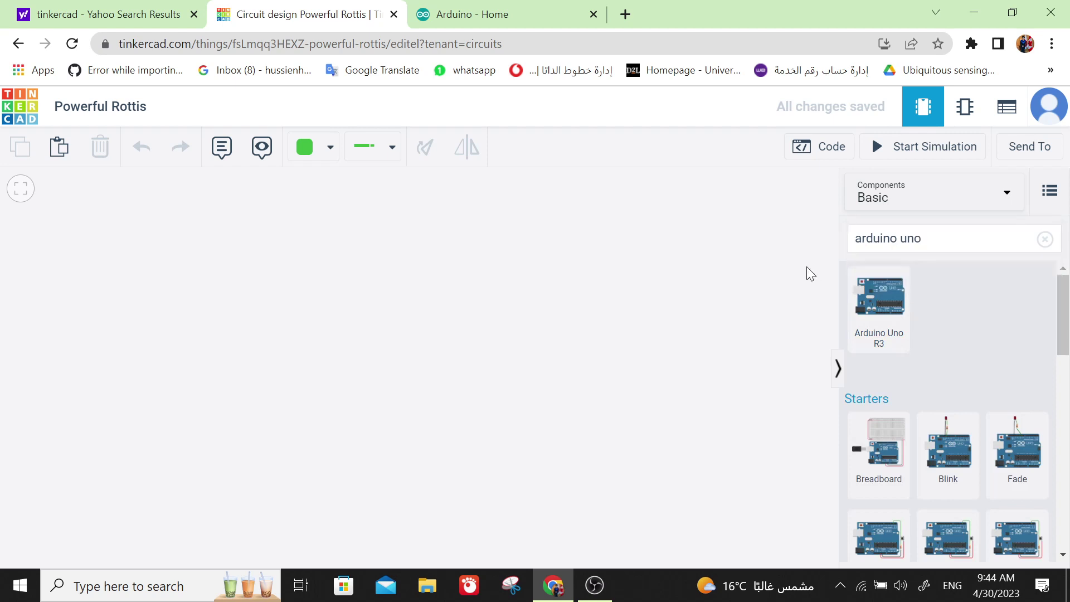
# Look through the matching components and starters, and place an Arduino Uno R3 board on the empty canvas.
pyautogui.click(922, 238)
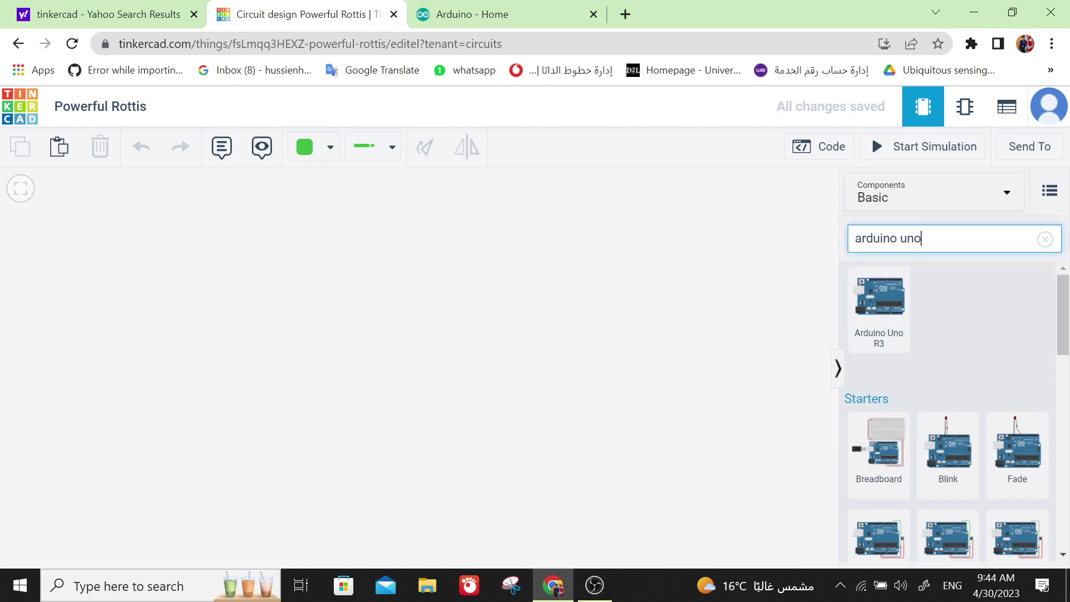
pyautogui.click(923, 238)
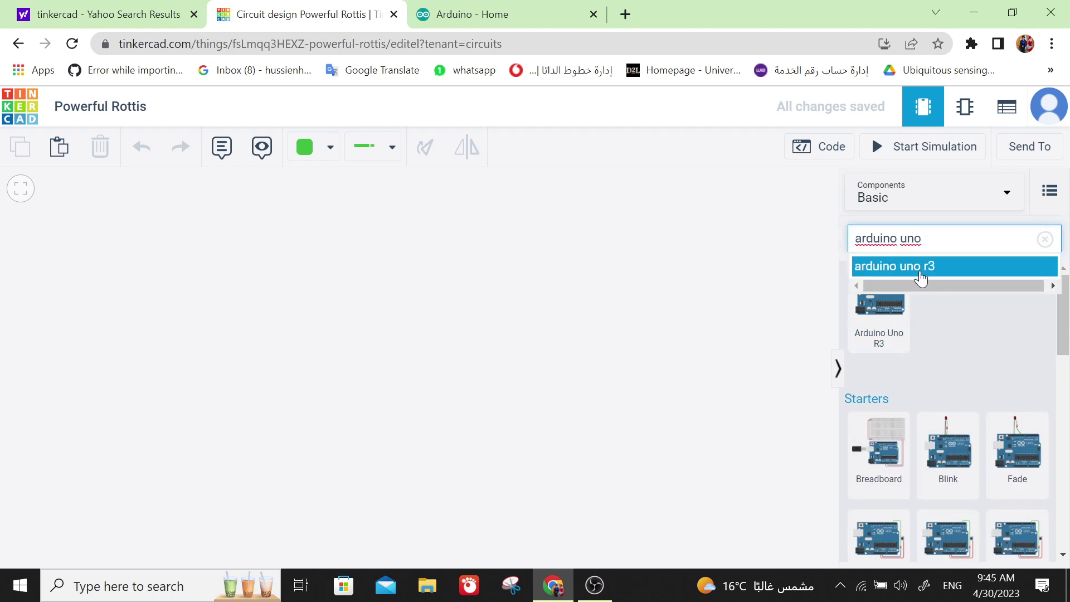
pyautogui.click(955, 314)
pyautogui.scroll(-2, 914, 496)
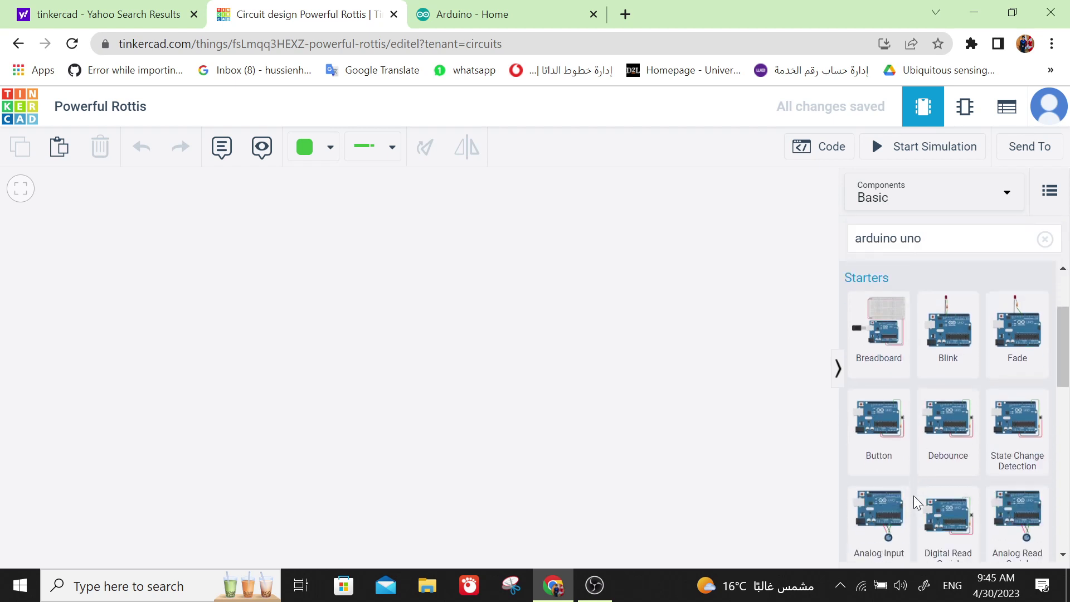
pyautogui.scroll(-3, 915, 497)
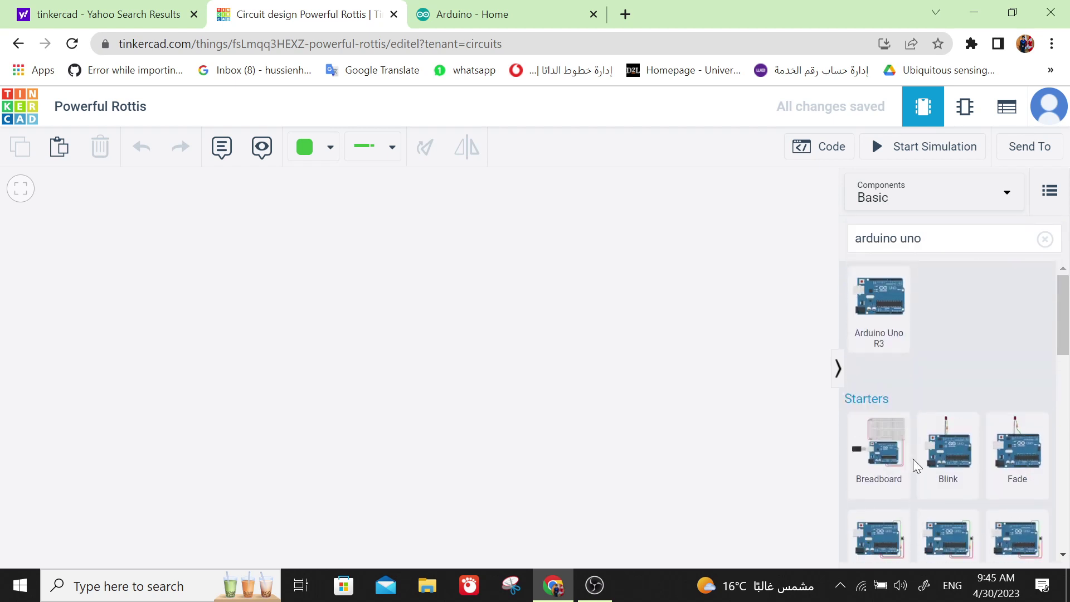
pyautogui.moveTo(869, 314); pyautogui.dragTo(497, 446)
pyautogui.click(659, 423)
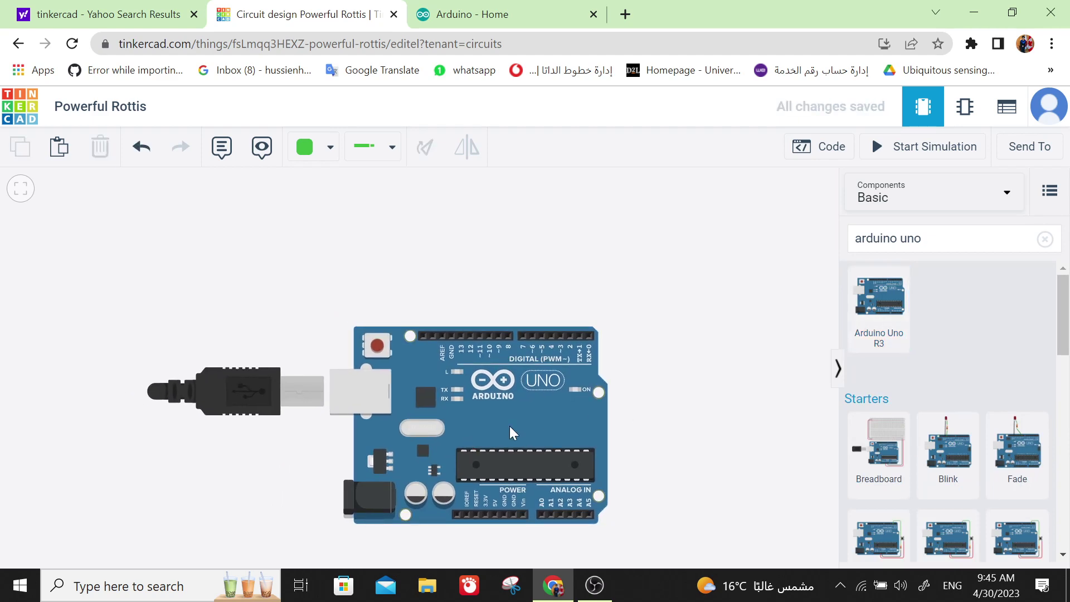
# Examine the placed Arduino Uno R3 up close and as a whole, including its digital, power and analog pins and USB connector.
pyautogui.scroll(5, 509, 426)
pyautogui.scroll(-10, 509, 426)
pyautogui.scroll(8, 509, 426)
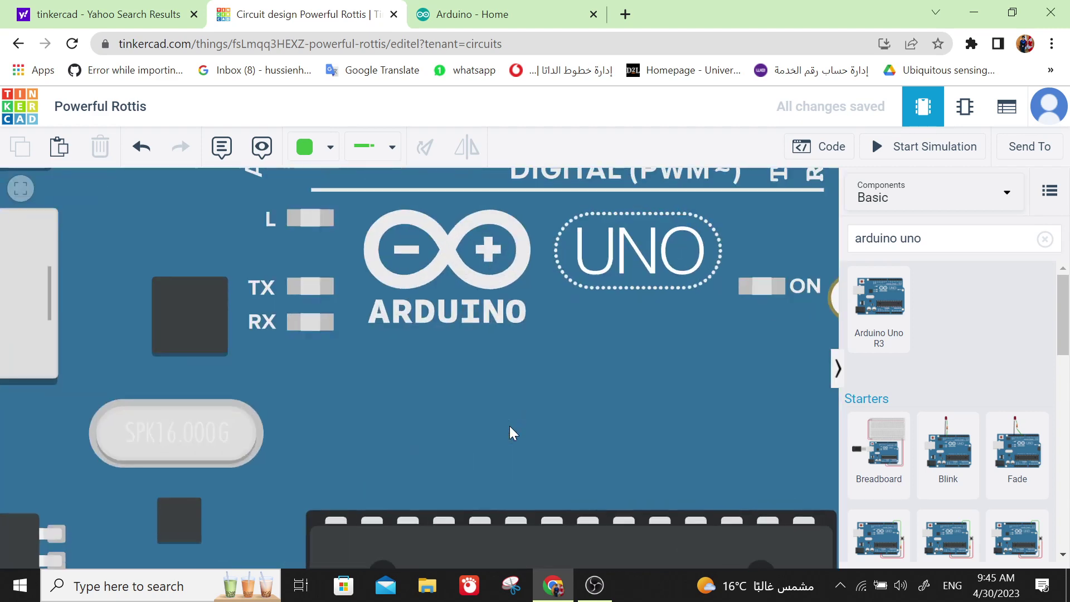
pyautogui.scroll(-3, 511, 428)
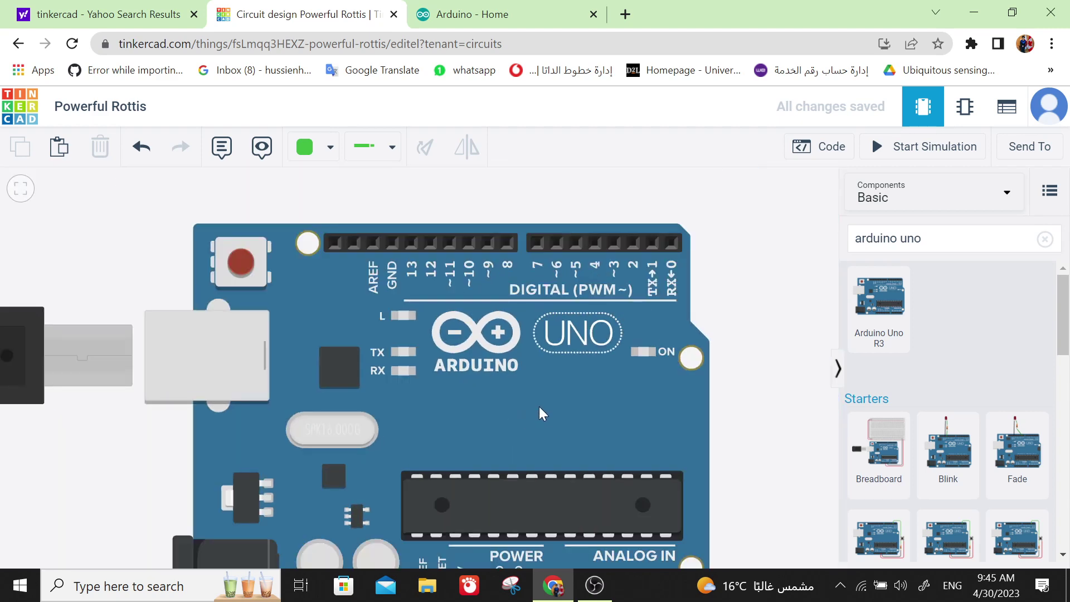
pyautogui.scroll(-3, 540, 407)
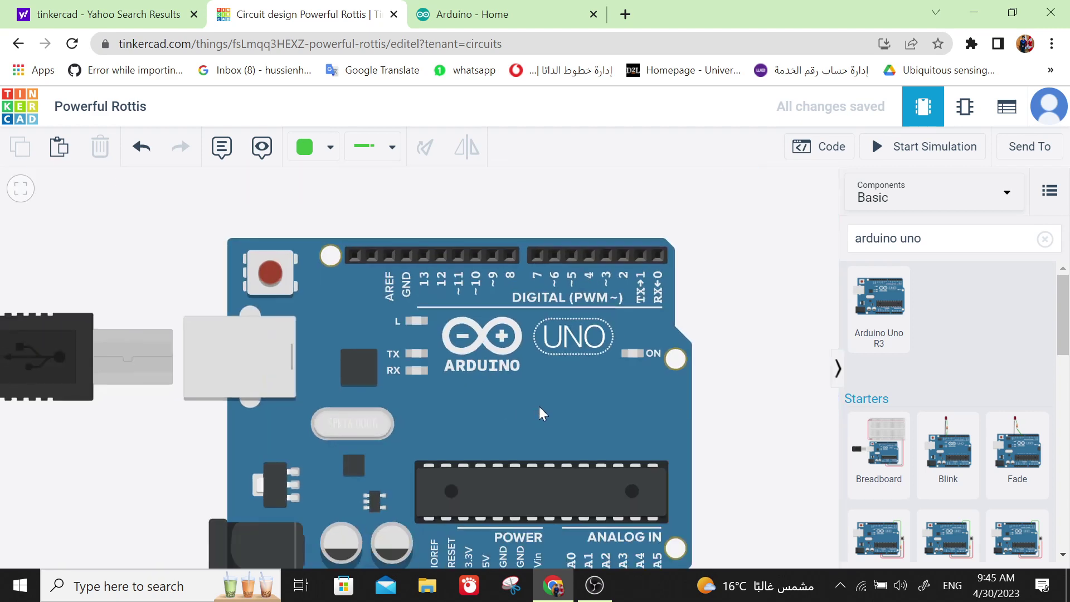
pyautogui.scroll(-1, 540, 413)
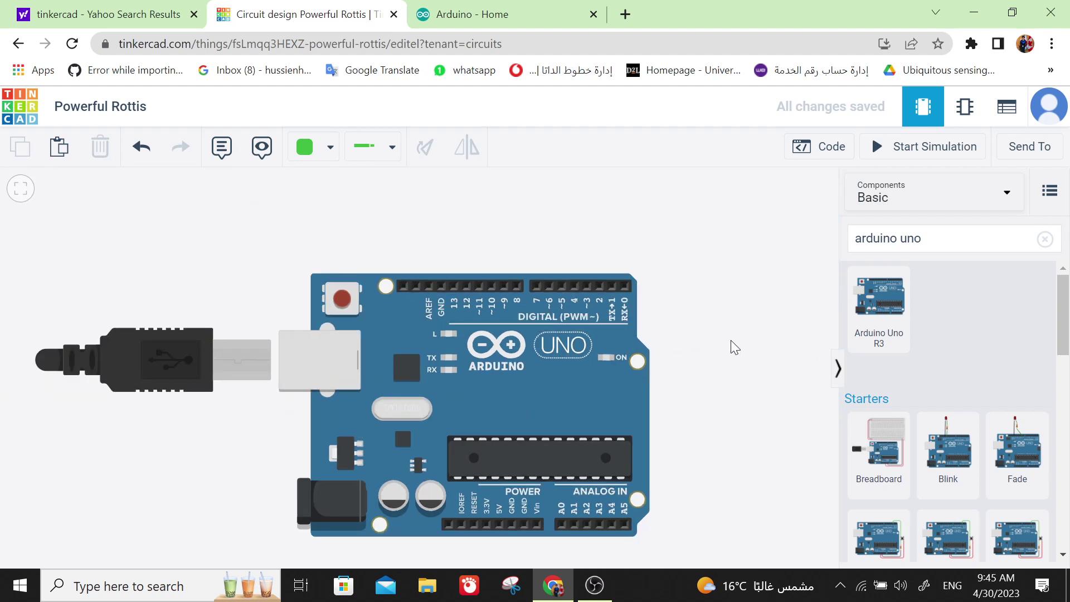
pyautogui.moveTo(734, 346); pyautogui.dragTo(748, 333)
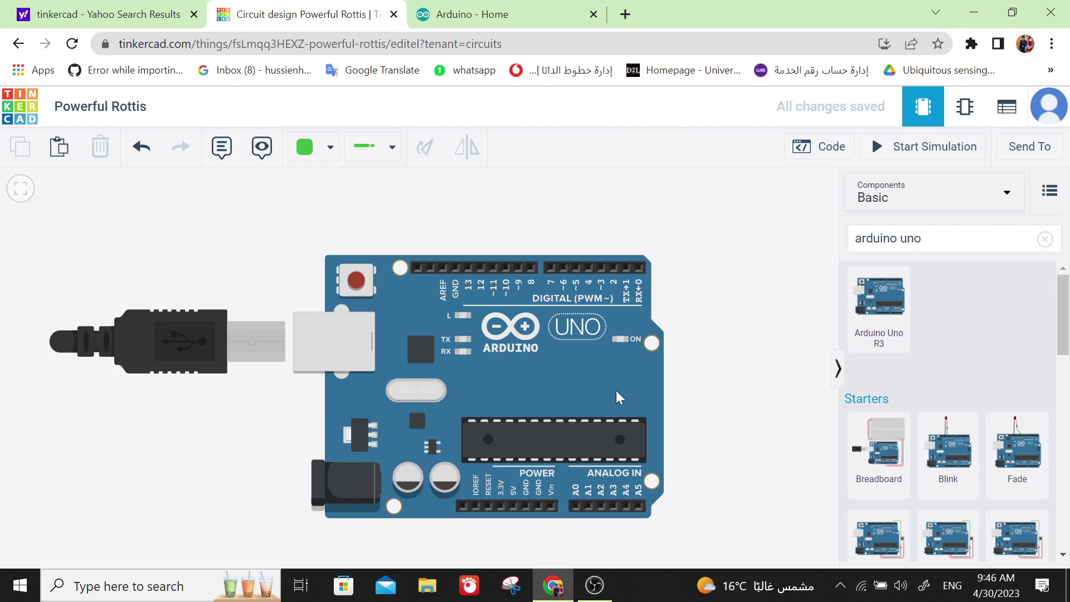
pyautogui.moveTo(701, 386); pyautogui.dragTo(711, 422)
pyautogui.scroll(-2, 711, 421)
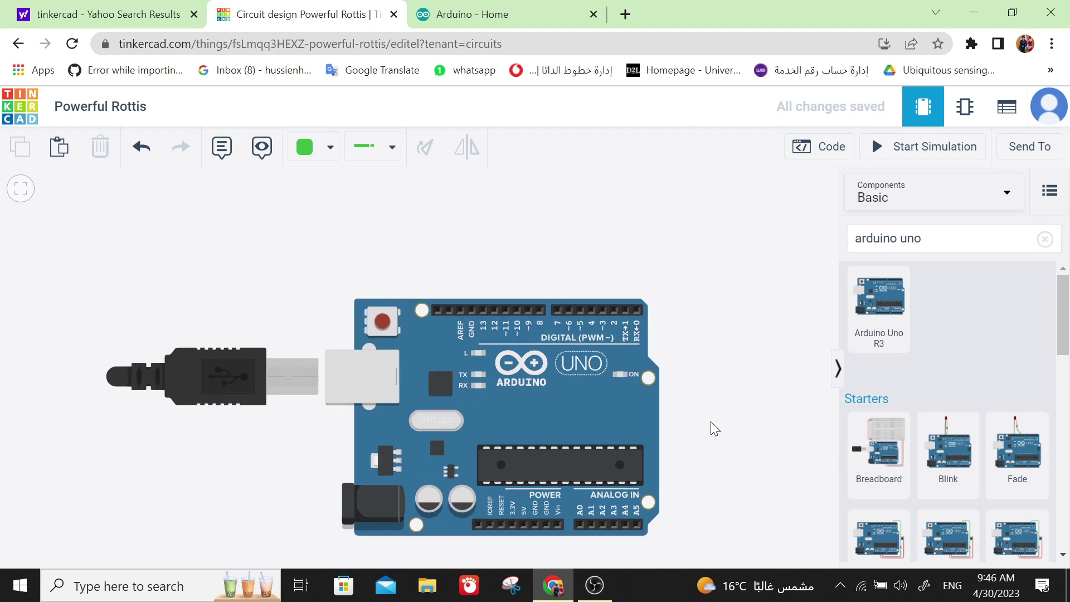
pyautogui.scroll(-1, 711, 421)
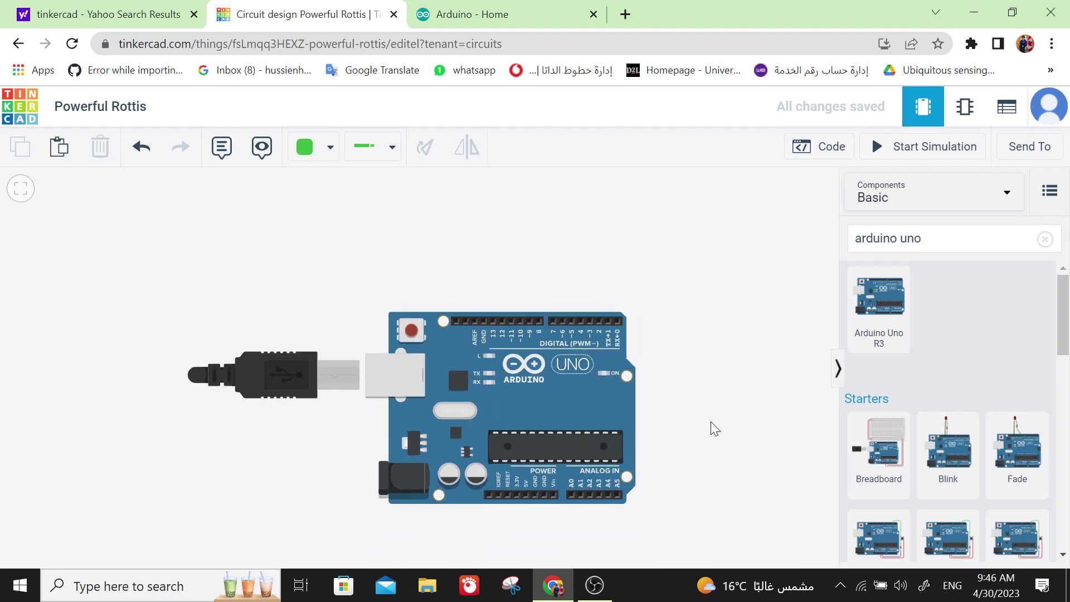
pyautogui.moveTo(682, 420); pyautogui.dragTo(676, 457)
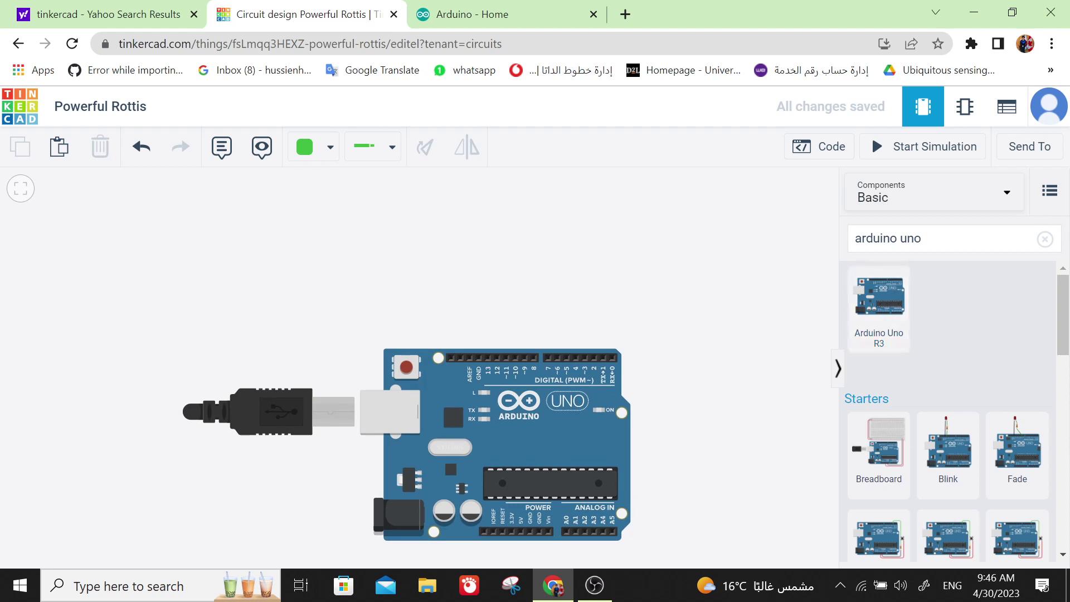
# Search the component library for "breadboard".
pyautogui.doubleClick(911, 238)
pyautogui.hotkey('ctrl', 'a')
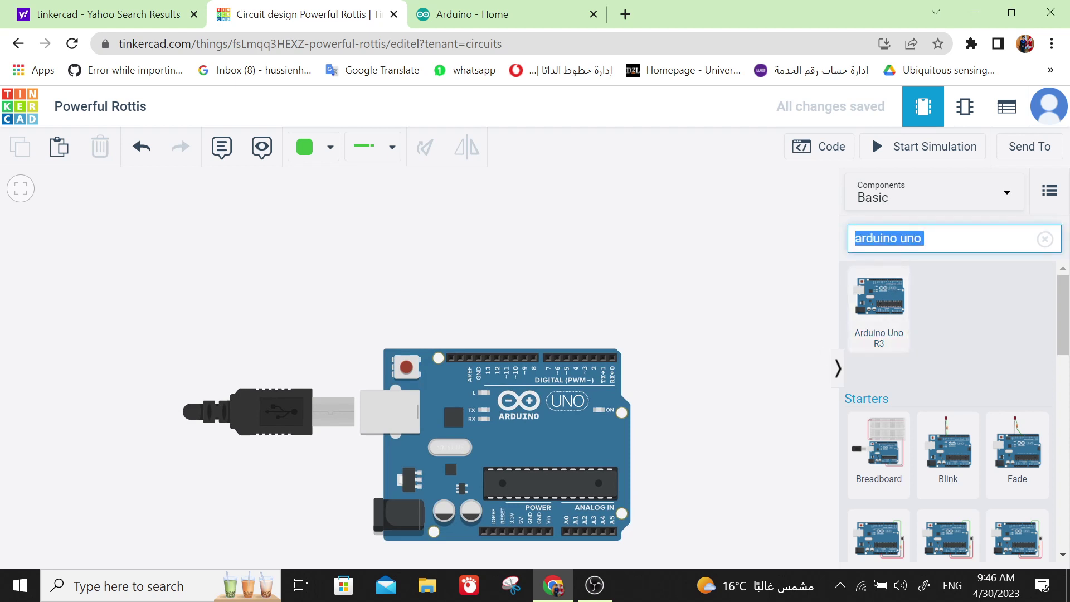
pyautogui.write('bread')
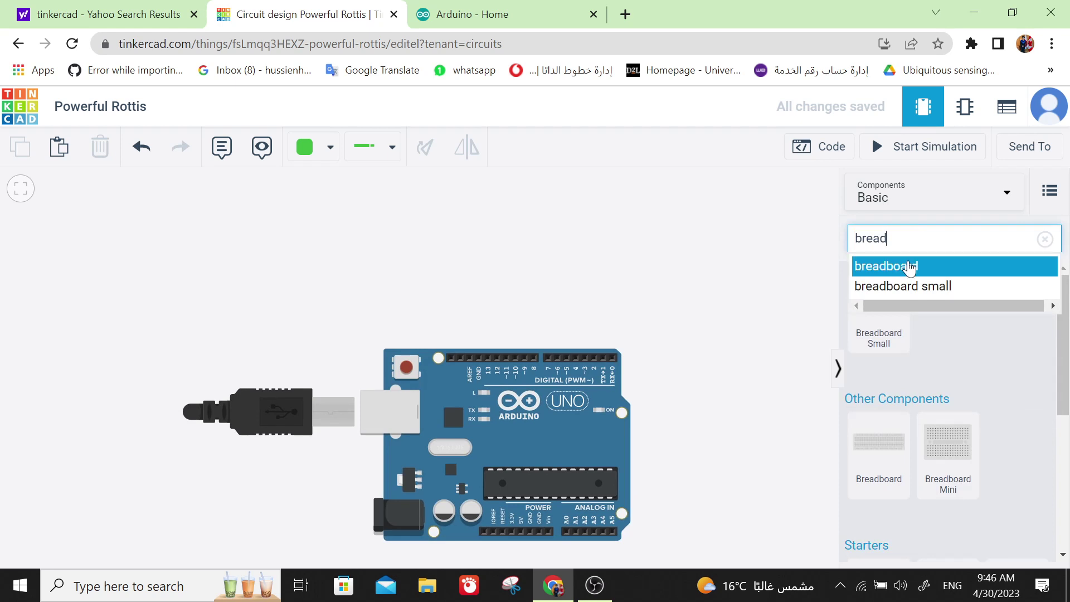
pyautogui.click(909, 266)
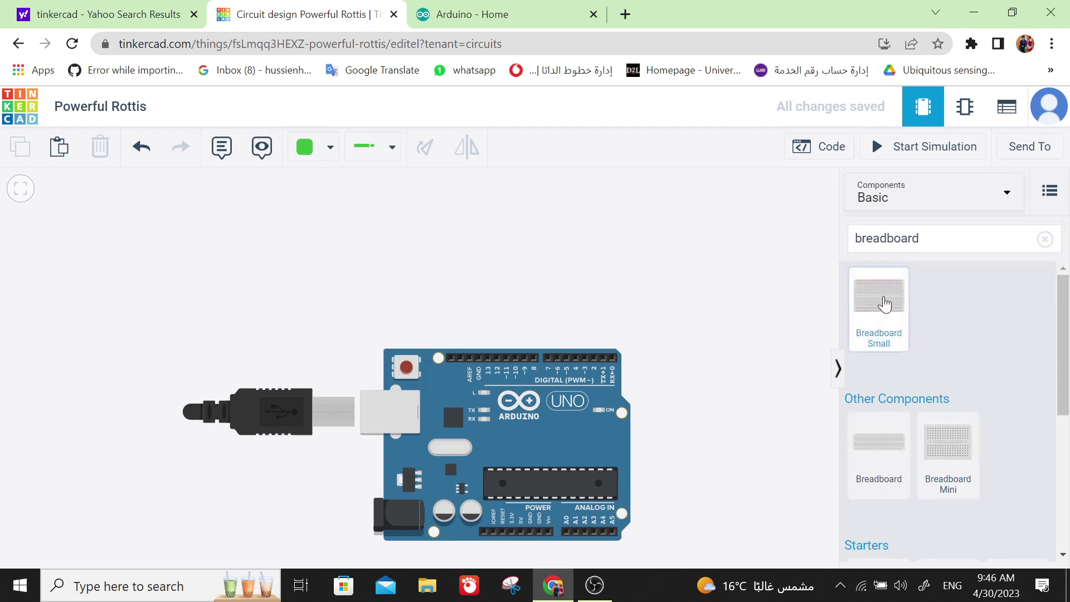
# Place a Breadboard Small on the canvas above the Arduino and move the two boards apart so they do not overlap.
pyautogui.moveTo(884, 303); pyautogui.dragTo(303, 256)
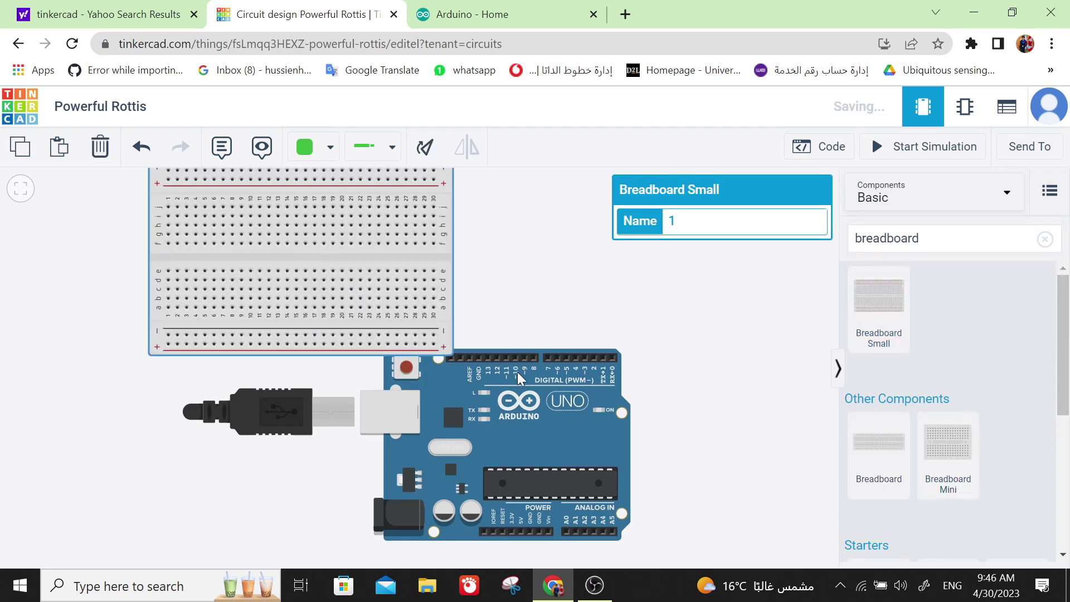
pyautogui.moveTo(539, 437); pyautogui.dragTo(596, 447)
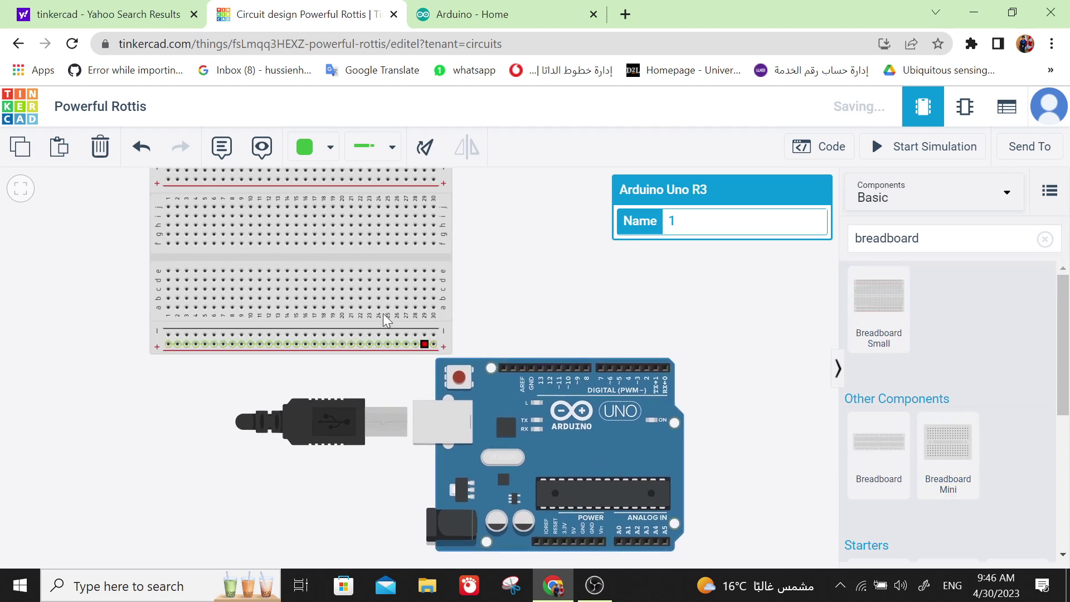
pyautogui.moveTo(342, 255); pyautogui.dragTo(312, 275)
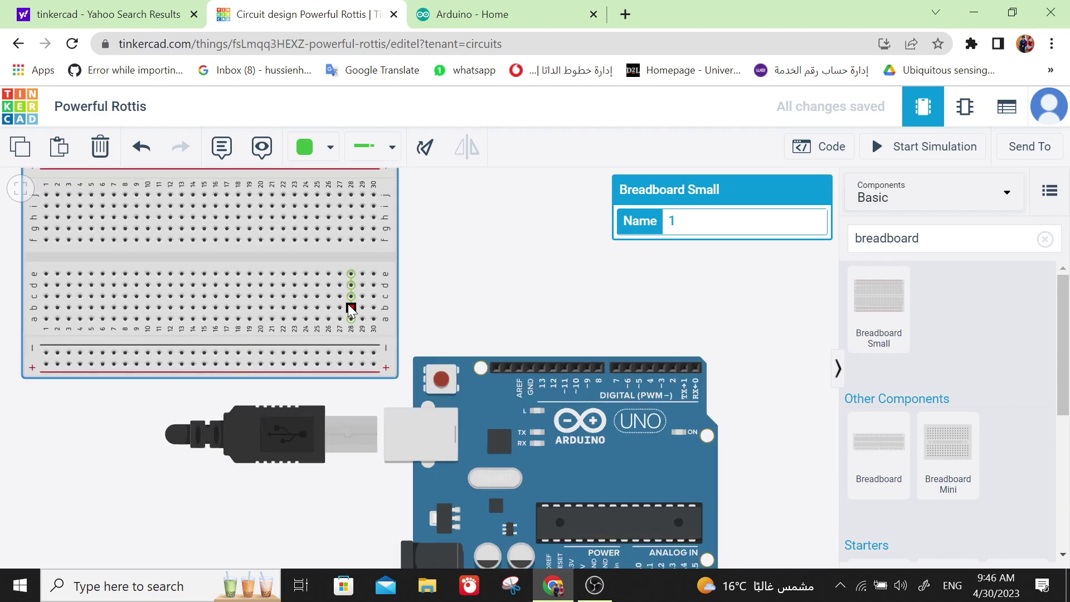
pyautogui.click(416, 272)
# Examine the small breadboard up close, including its power rails, numbered columns, lettered rows and centre gap.
pyautogui.scroll(3, 416, 272)
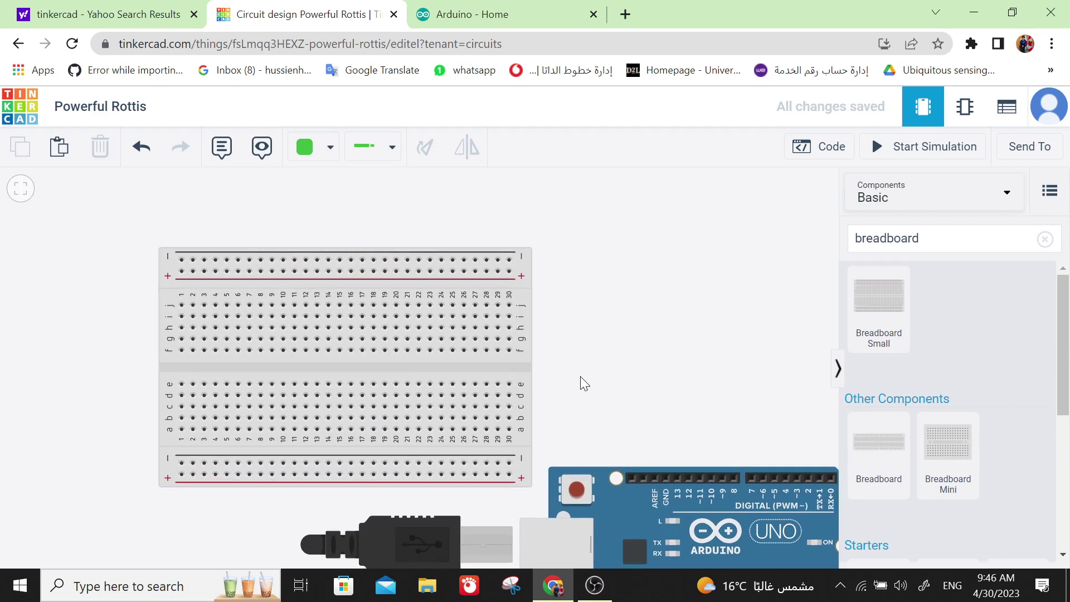
pyautogui.scroll(2, 580, 377)
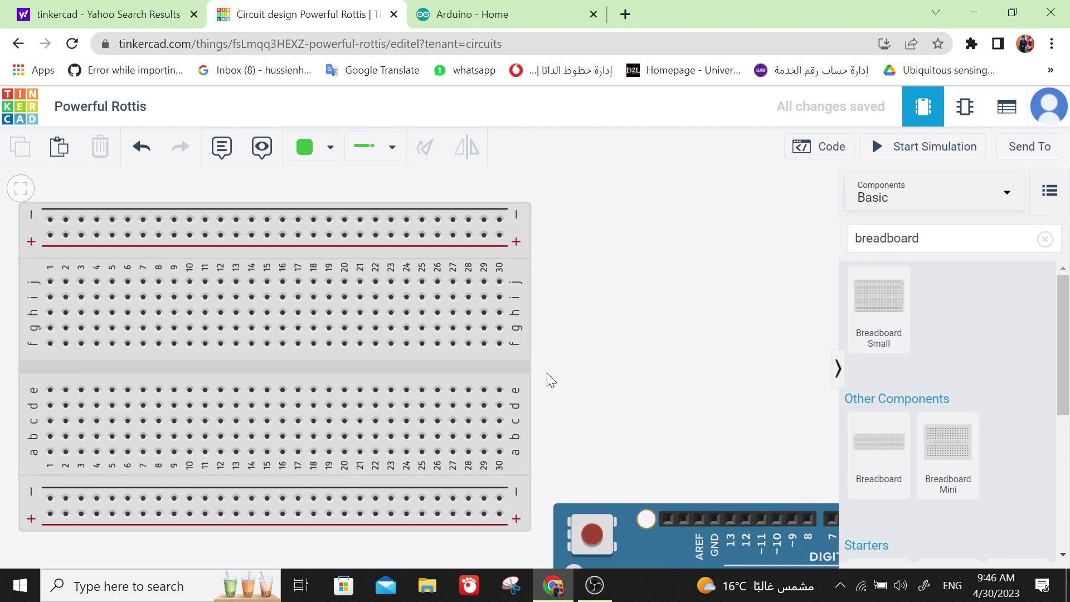
pyautogui.moveTo(579, 364); pyautogui.dragTo(648, 329)
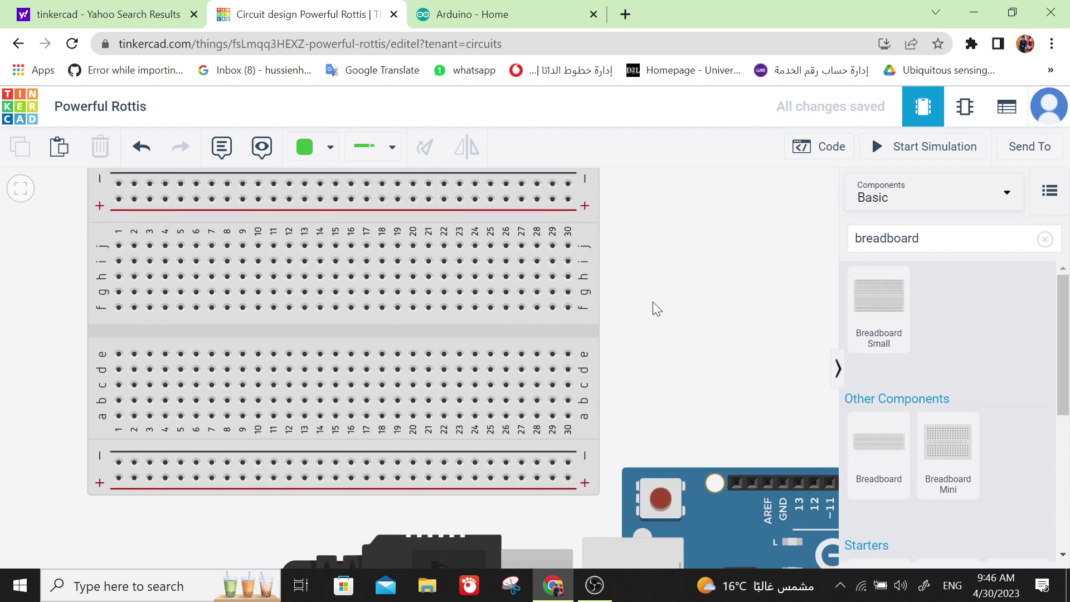
pyautogui.moveTo(654, 302); pyautogui.dragTo(657, 325)
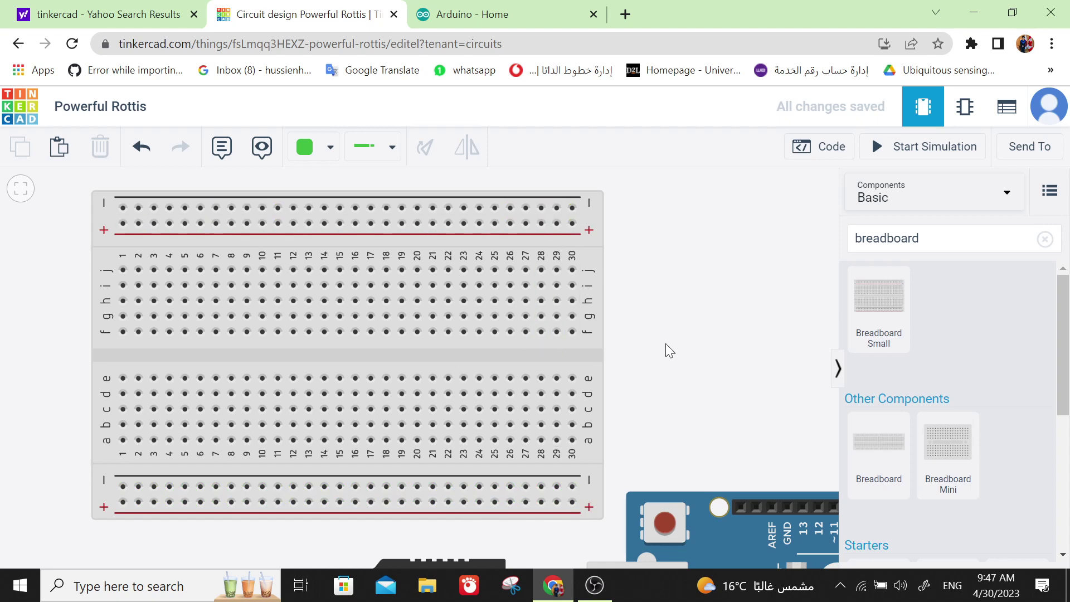
pyautogui.scroll(-2, 665, 343)
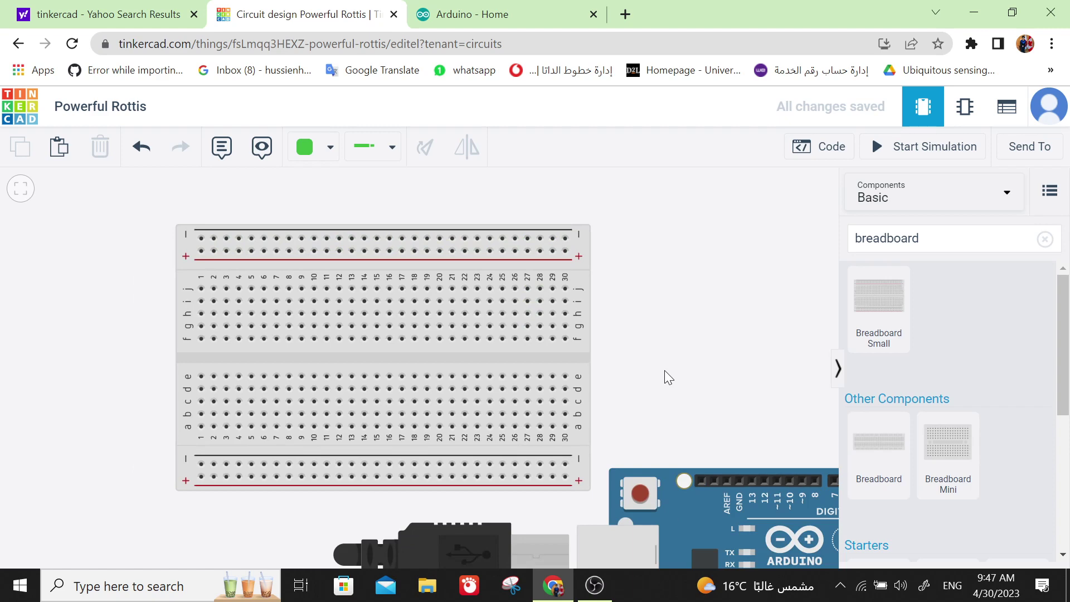
pyautogui.moveTo(665, 370); pyautogui.dragTo(523, 299)
pyautogui.scroll(-2, 561, 319)
# Clear the component search and place a red LED on the canvas beside the breadboard.
pyautogui.doubleClick(901, 238)
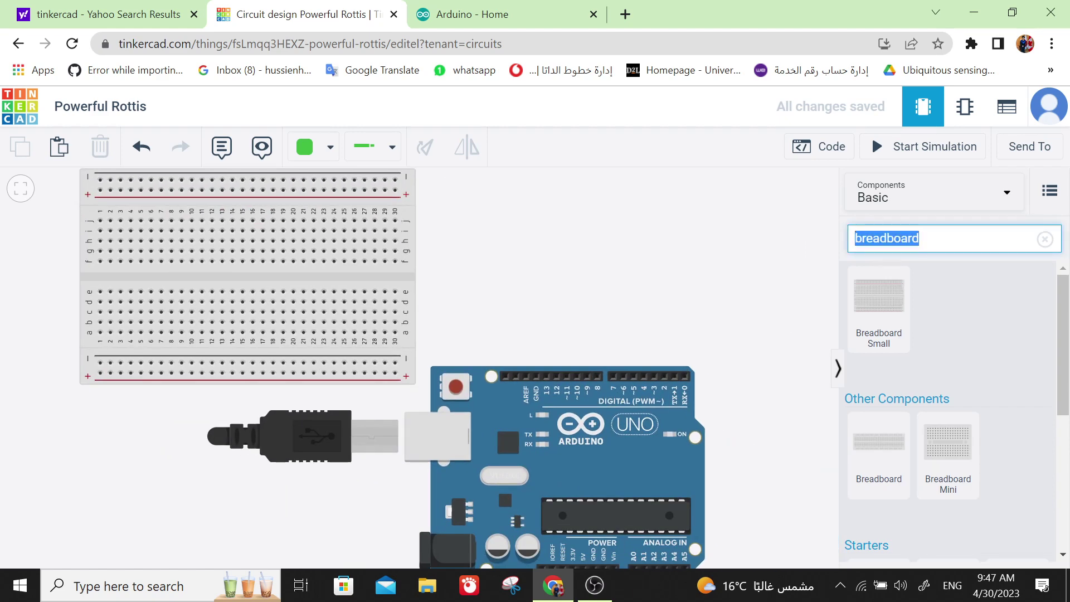
pyautogui.write('le')
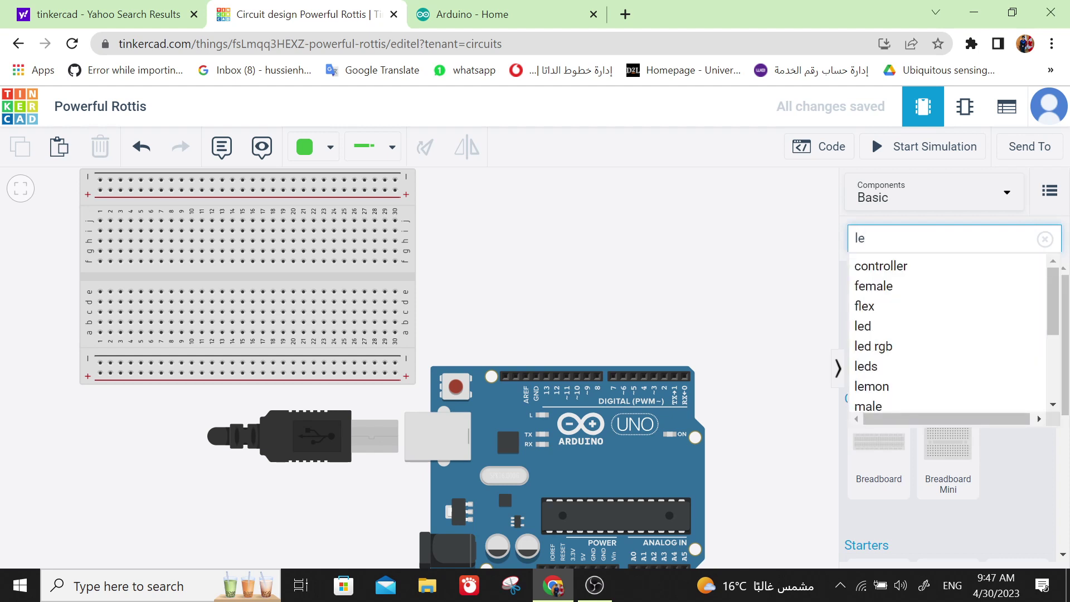
pyautogui.press('BackSpace')
pyautogui.press('BackSpace')
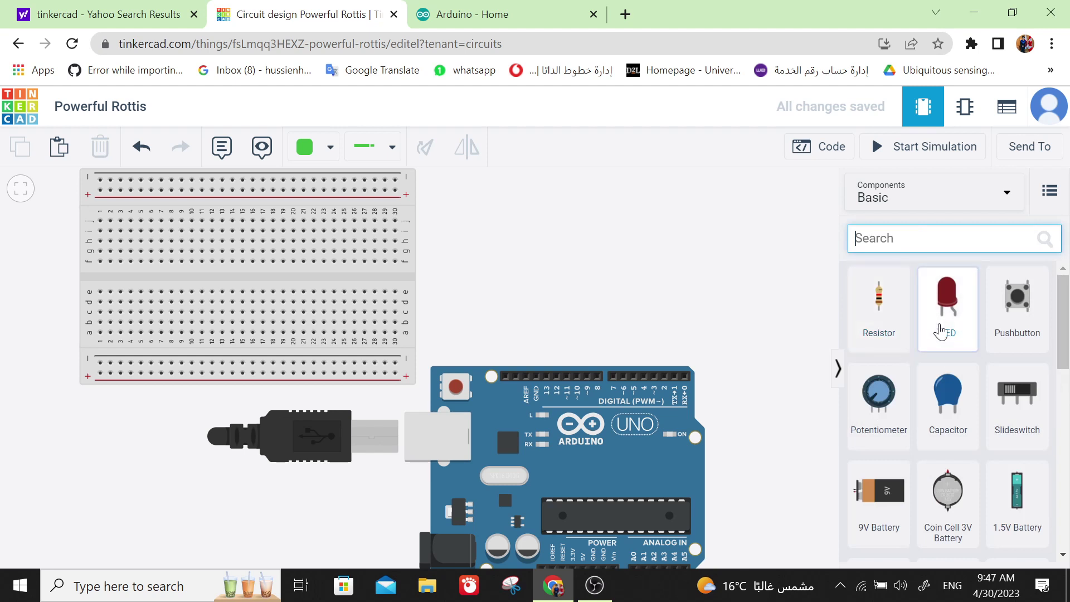
pyautogui.moveTo(952, 316); pyautogui.dragTo(563, 272)
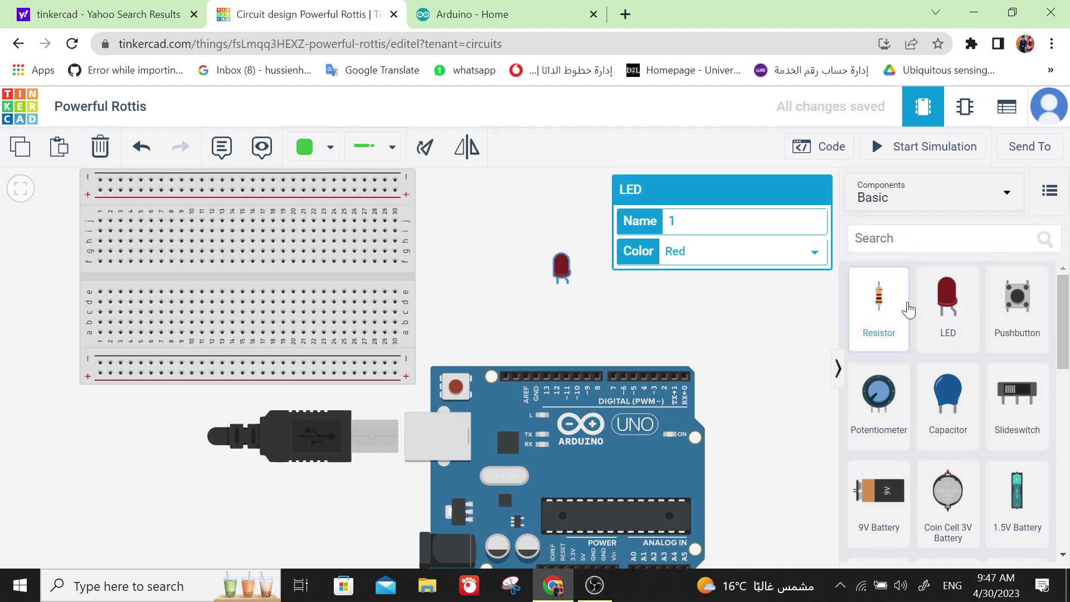
# Add two more red LEDs beside the first one and space the three out above the Arduino.
pyautogui.moveTo(952, 306); pyautogui.dragTo(659, 267)
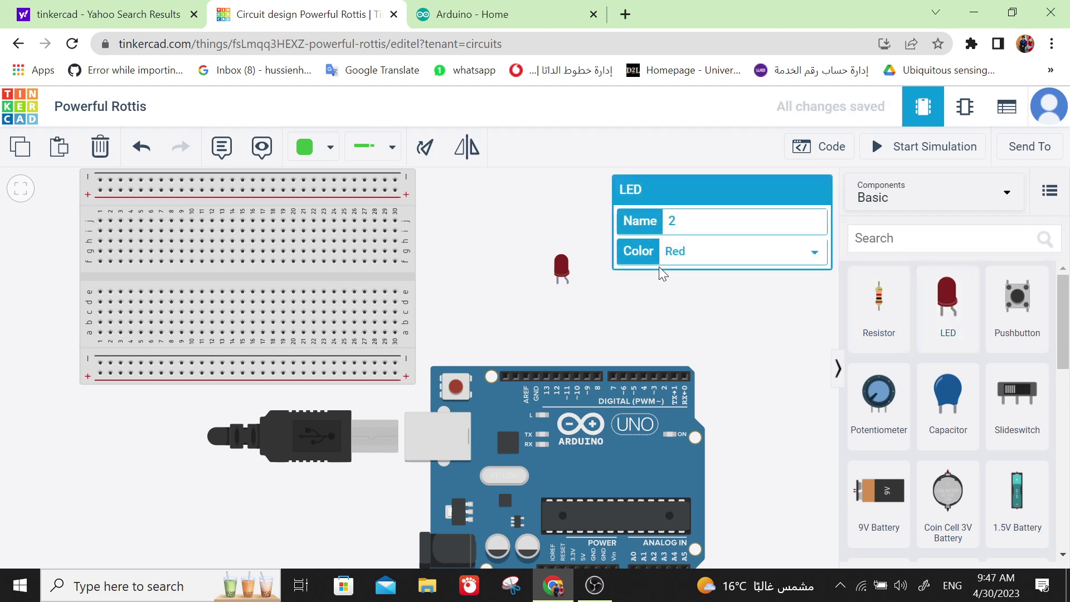
pyautogui.click(670, 303)
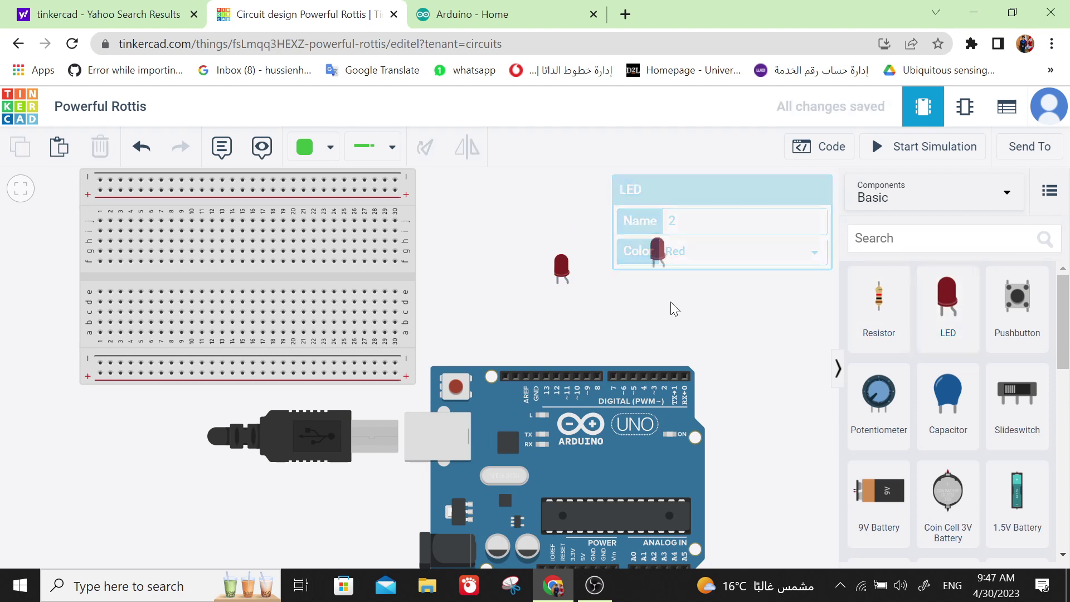
pyautogui.click(655, 252)
pyautogui.click(641, 313)
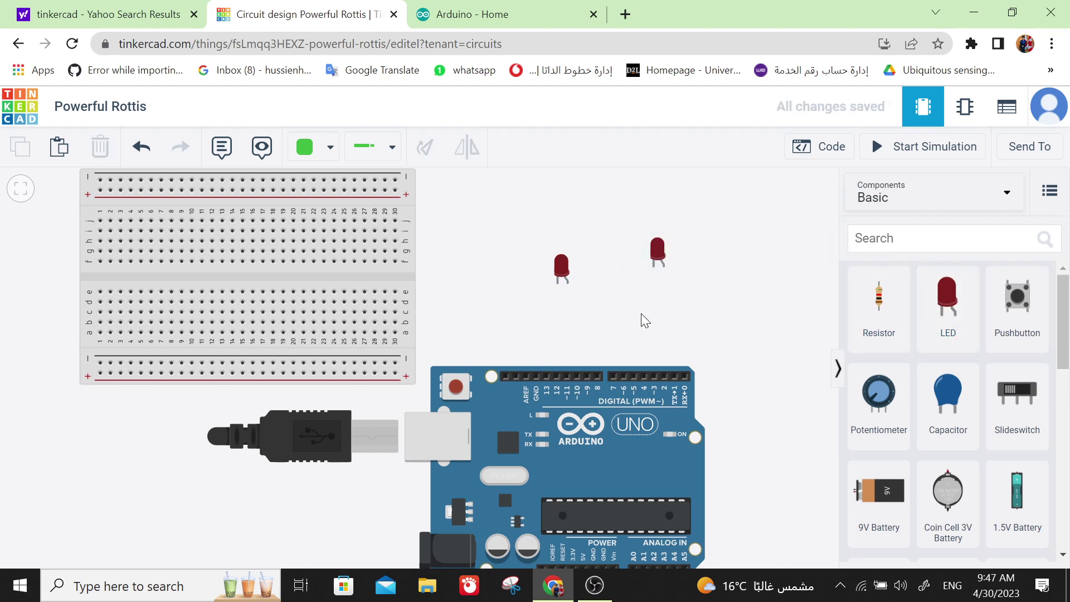
pyautogui.click(660, 266)
pyautogui.moveTo(661, 270); pyautogui.dragTo(646, 276)
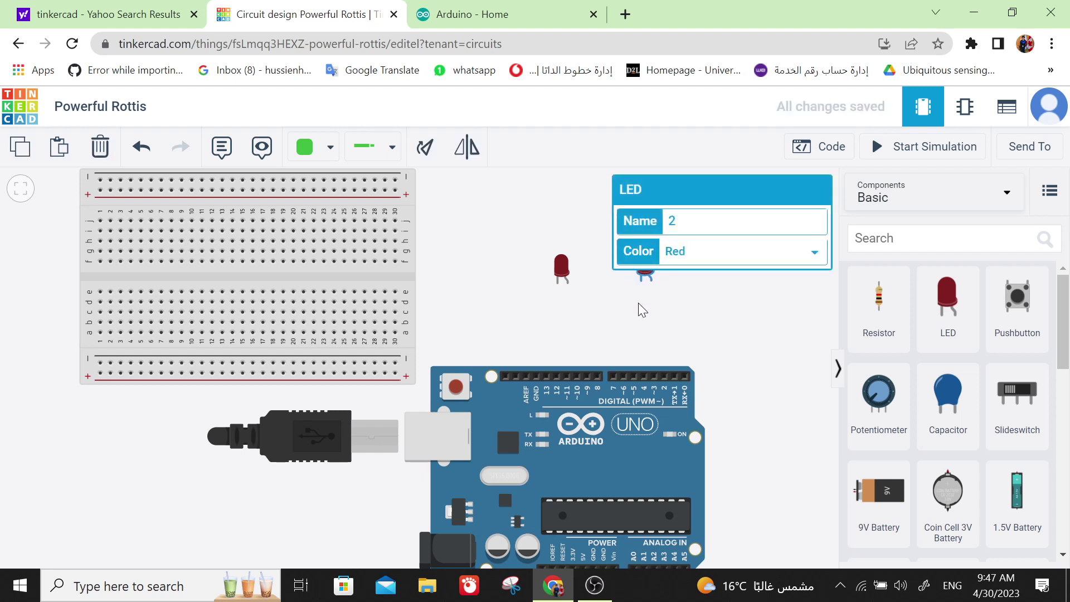
pyautogui.hotkey('ctrl', 'v')
pyautogui.moveTo(725, 313)
pyautogui.mouseDown()
pyautogui.moveTo(710, 268)
pyautogui.moveTo(755, 329)
pyautogui.moveTo(747, 333)
pyautogui.moveTo(730, 297)
pyautogui.mouseUp()
pyautogui.click(760, 356)
# Place a resistor directly below the first LED.
pyautogui.moveTo(884, 311); pyautogui.dragTo(579, 348)
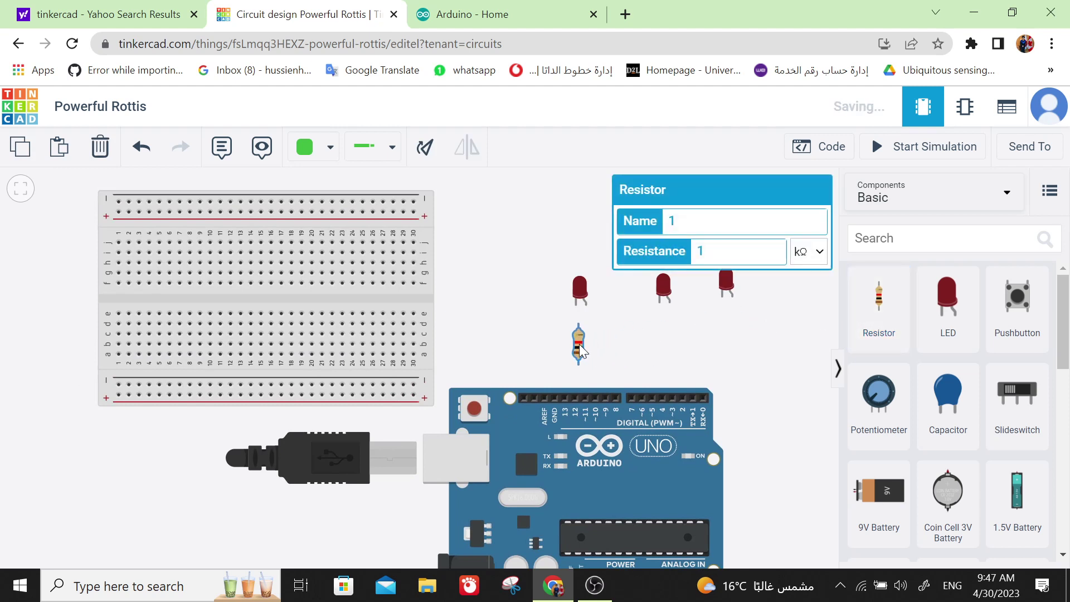
pyautogui.click(581, 288)
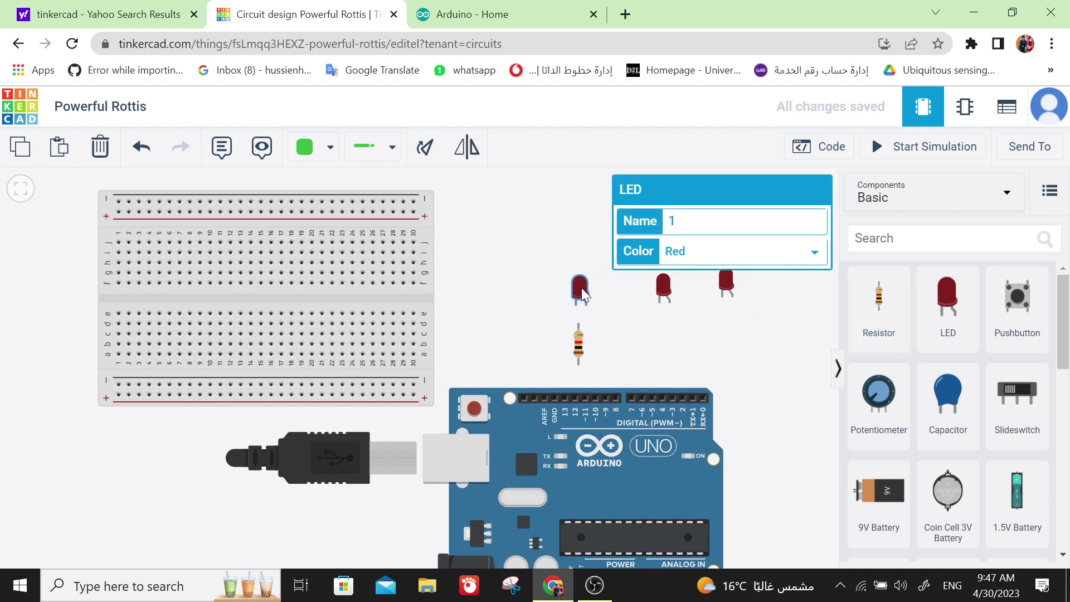
pyautogui.click(430, 147)
pyautogui.hotkey('ctrl', 'z')
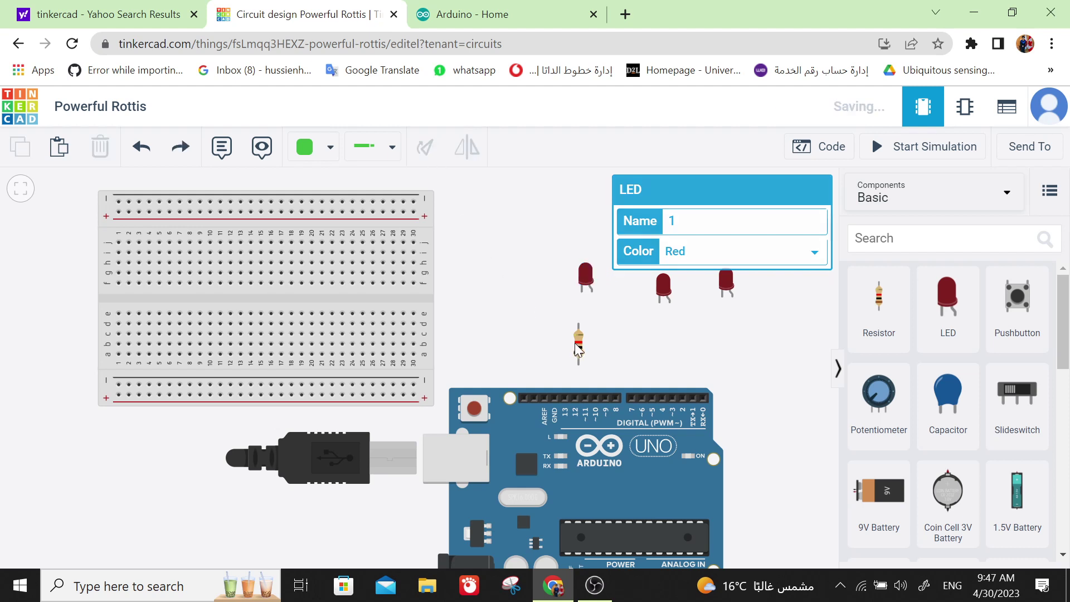
# Rotate the resistor below the first LED until it lies horizontally.
pyautogui.click(580, 351)
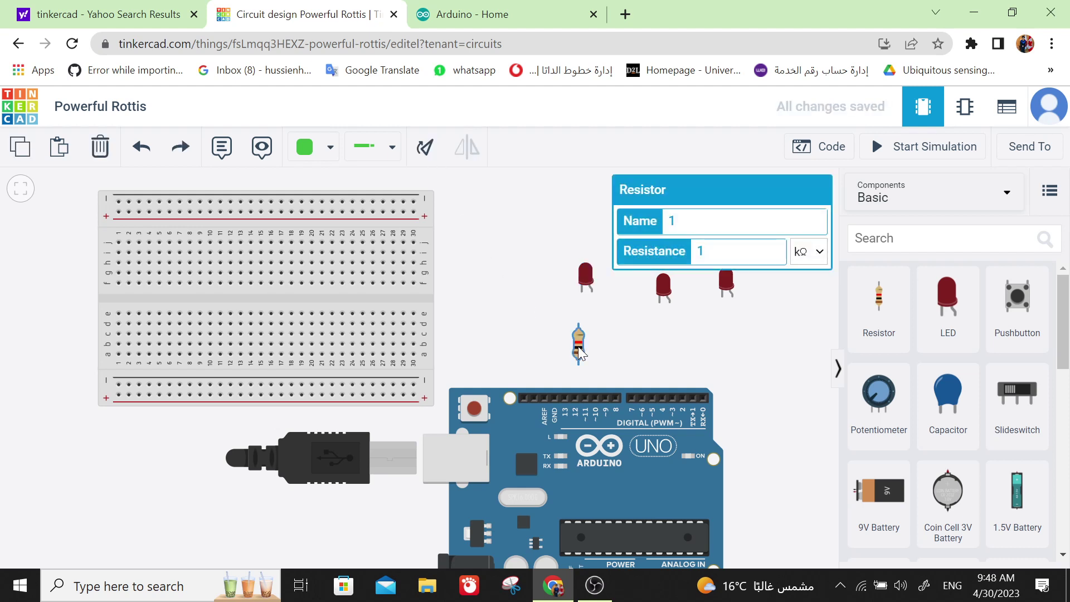
pyautogui.click(427, 148)
pyautogui.click(427, 149)
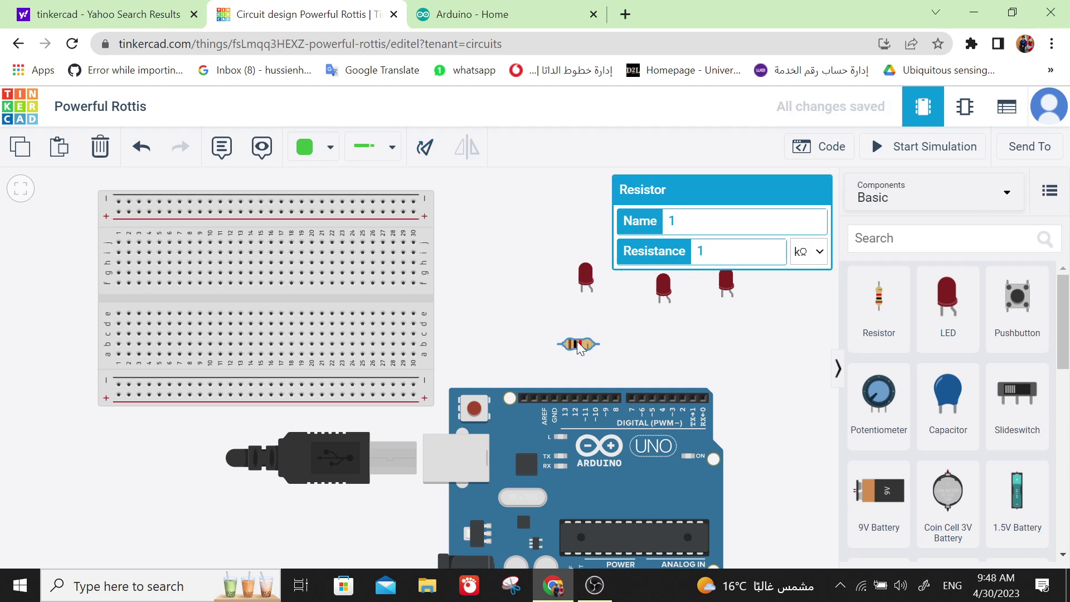
# Duplicate the horizontal resistor twice and spread the three resistors in a row beneath the LEDs.
pyautogui.moveTo(579, 346); pyautogui.dragTo(582, 349)
pyautogui.hotkey('ctrl', 'd')
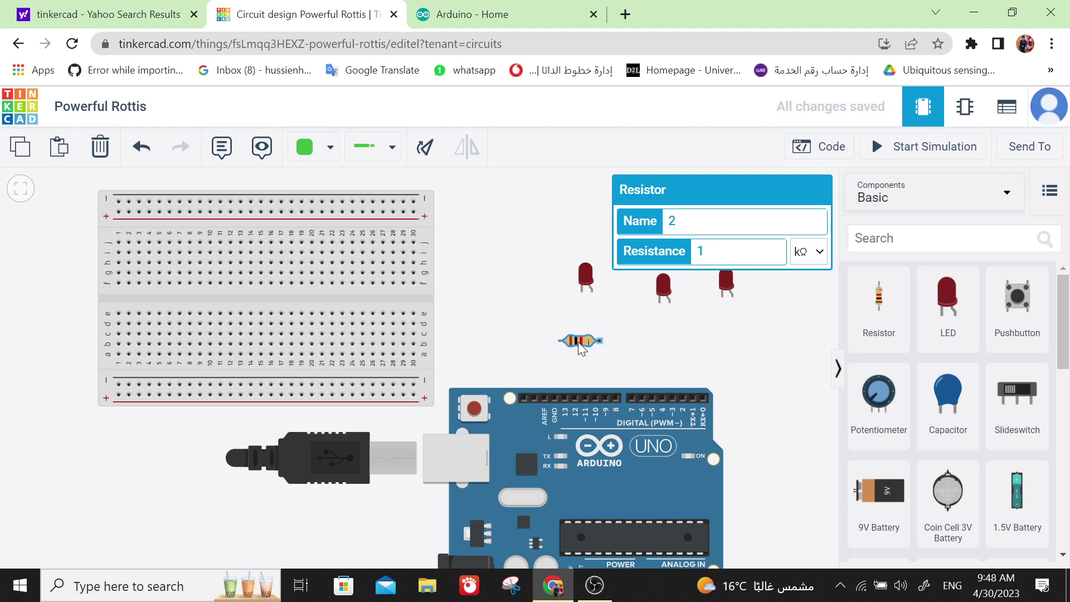
pyautogui.moveTo(579, 344); pyautogui.dragTo(764, 349)
pyautogui.hotkey('ctrl', 'd')
pyautogui.click(631, 333)
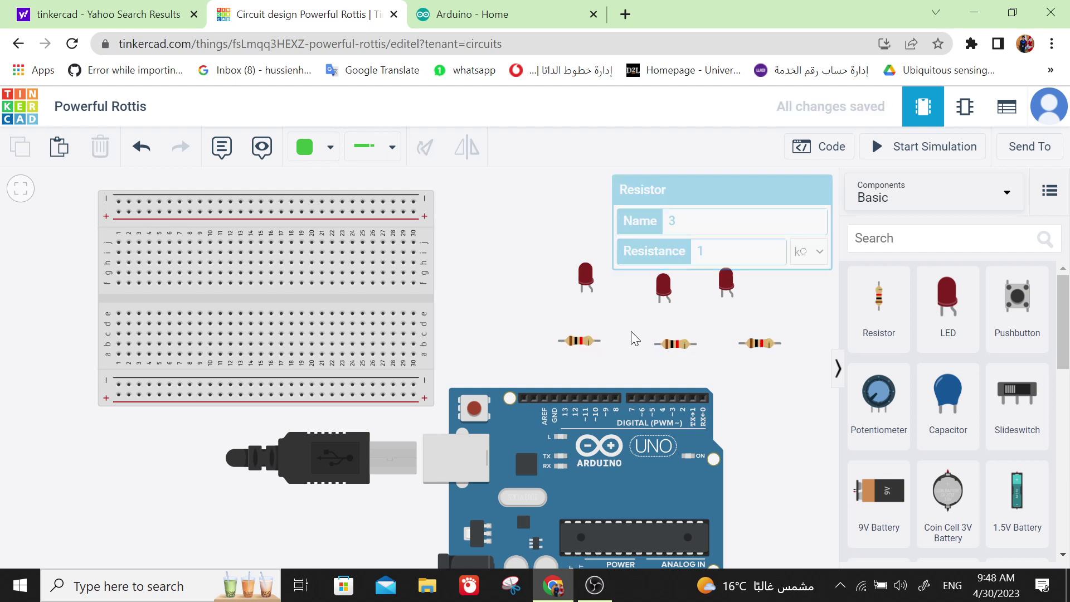
# Move the second LED slightly up and toward the first, and centre the first resistor under the first LED.
pyautogui.moveTo(661, 299); pyautogui.dragTo(649, 286)
pyautogui.click(551, 309)
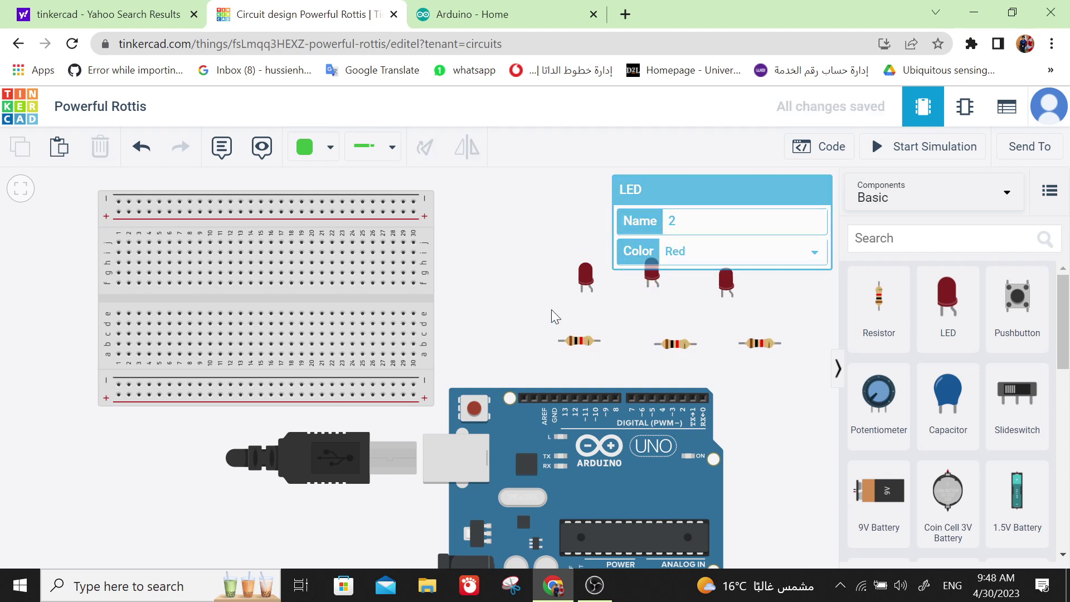
pyautogui.moveTo(585, 344); pyautogui.dragTo(593, 344)
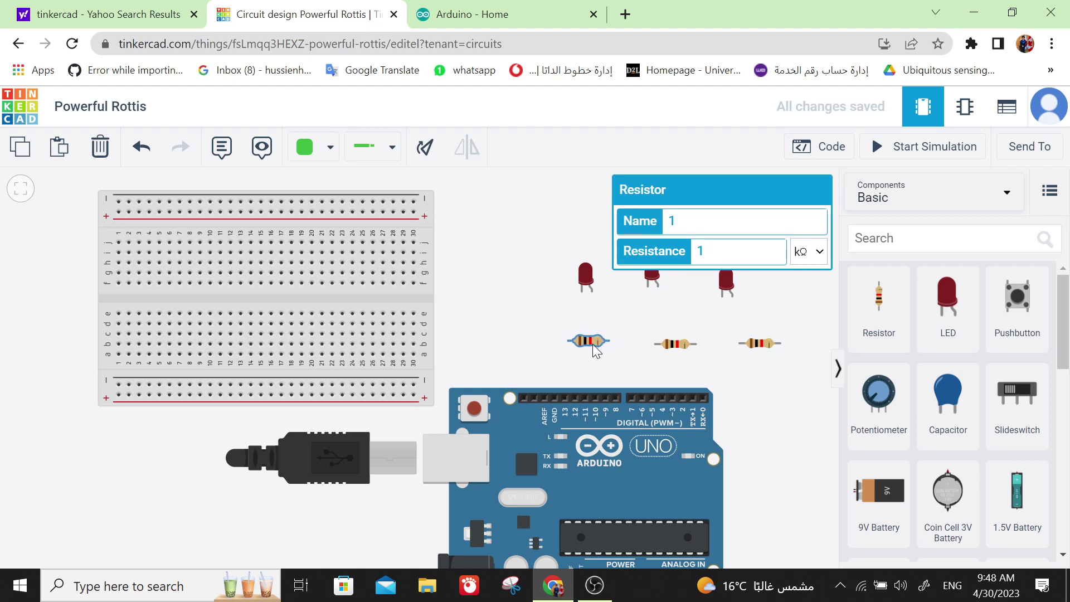
pyautogui.click(560, 310)
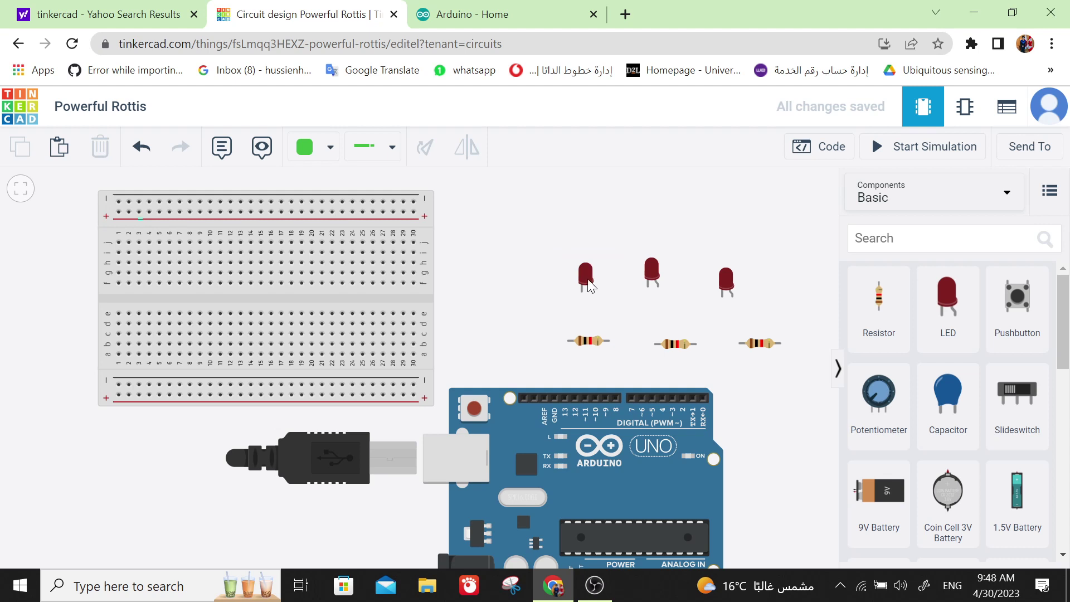
pyautogui.moveTo(589, 285); pyautogui.dragTo(585, 284)
pyautogui.click(536, 308)
# Insert the first LED into breadboard row e at columns 6 and 7, and reposition the breadboard closer above the Arduino.
pyautogui.moveTo(581, 274); pyautogui.dragTo(172, 298)
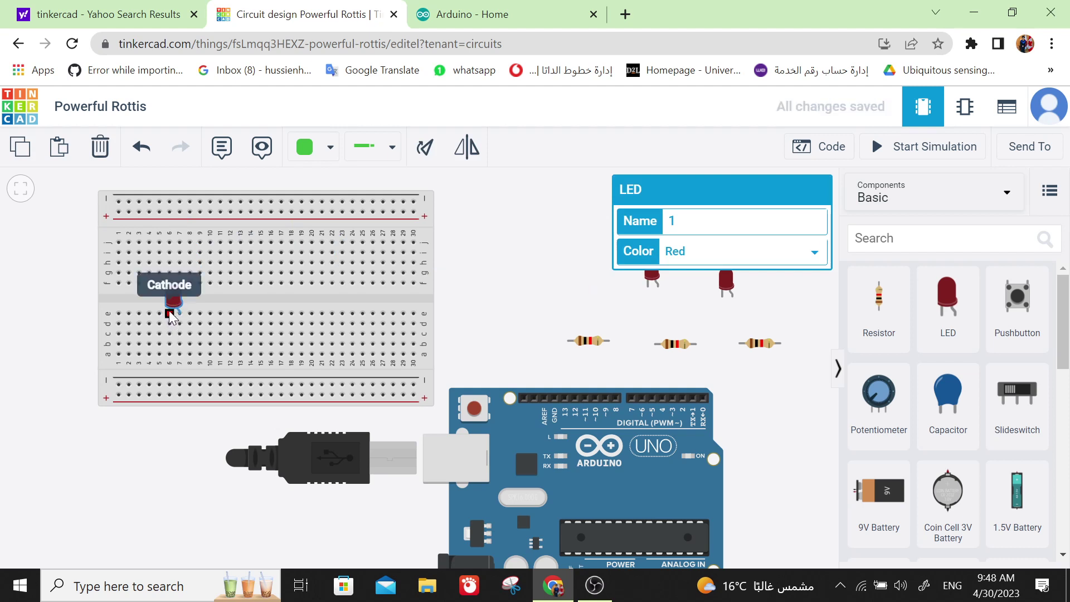
pyautogui.moveTo(255, 296); pyautogui.dragTo(377, 275)
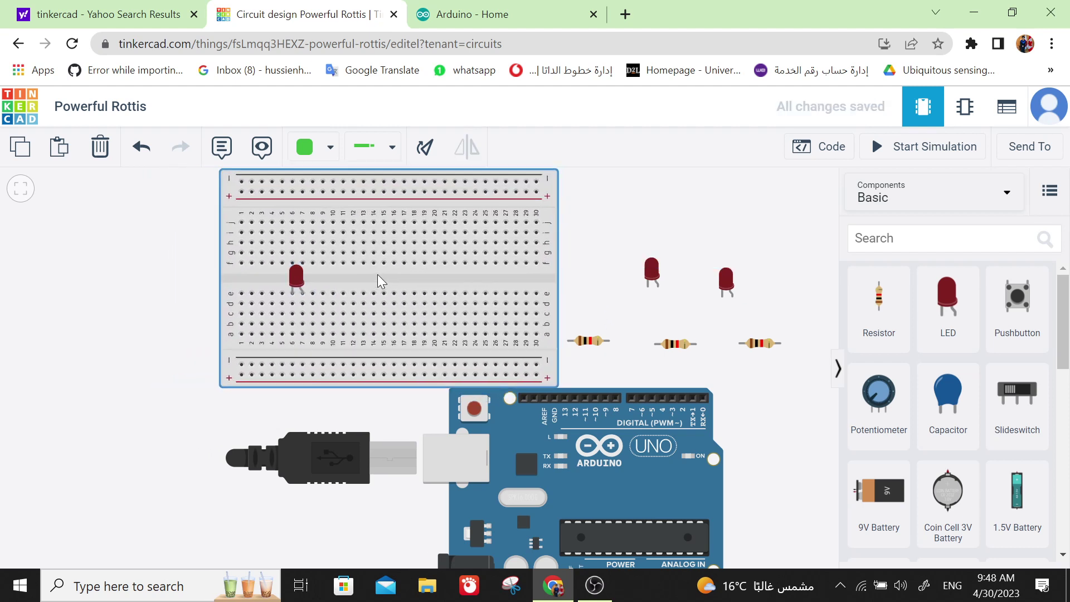
pyautogui.scroll(-1, 377, 275)
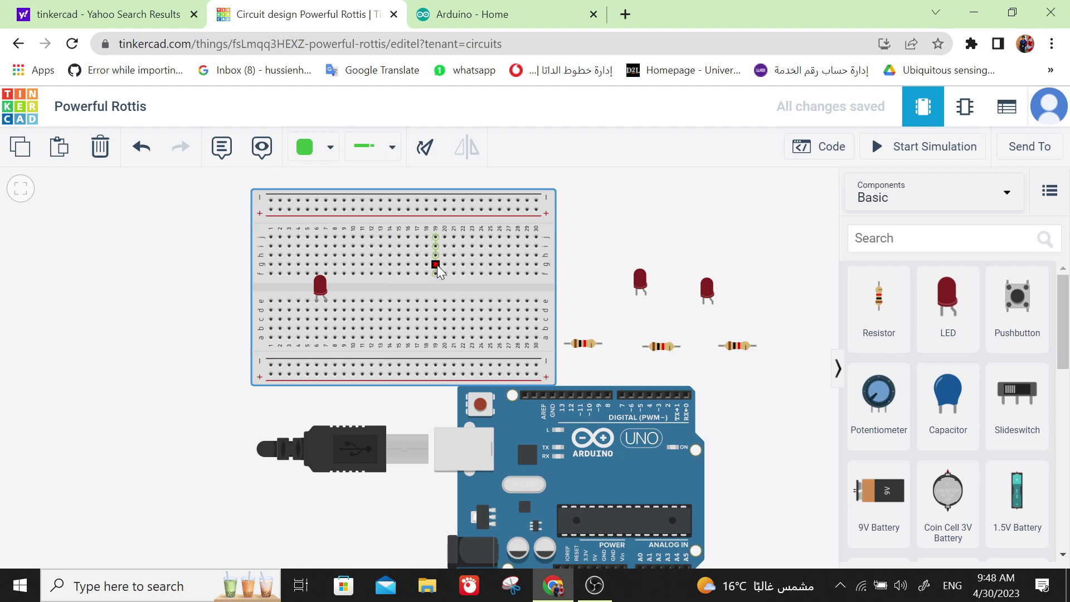
pyautogui.moveTo(433, 286); pyautogui.dragTo(436, 270)
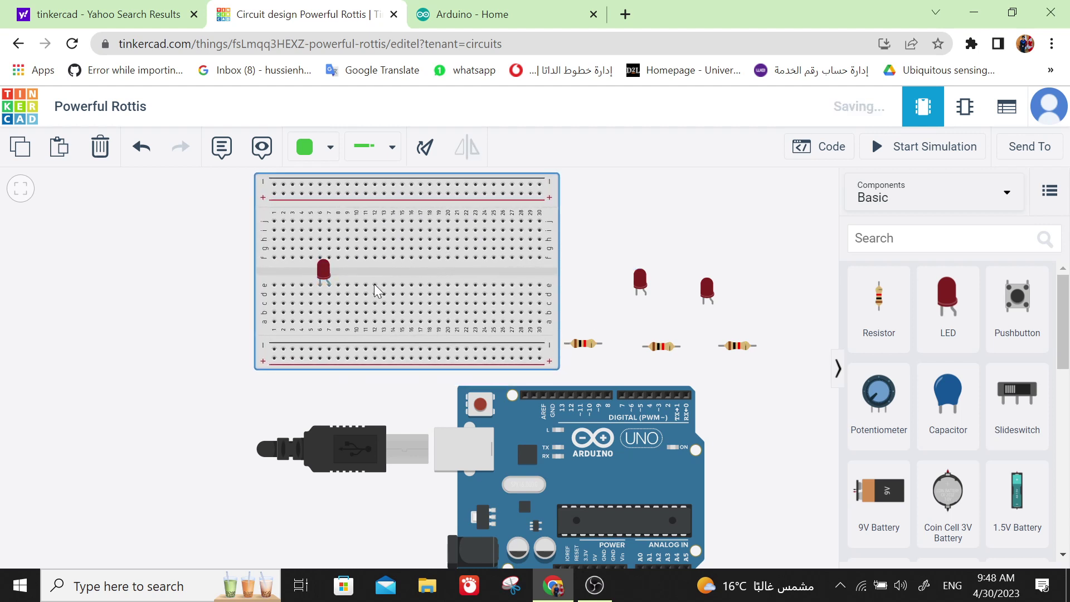
# Wire the first LED's cathode at column 6 straight down to the breadboard's lower negative rail.
pyautogui.click(321, 288)
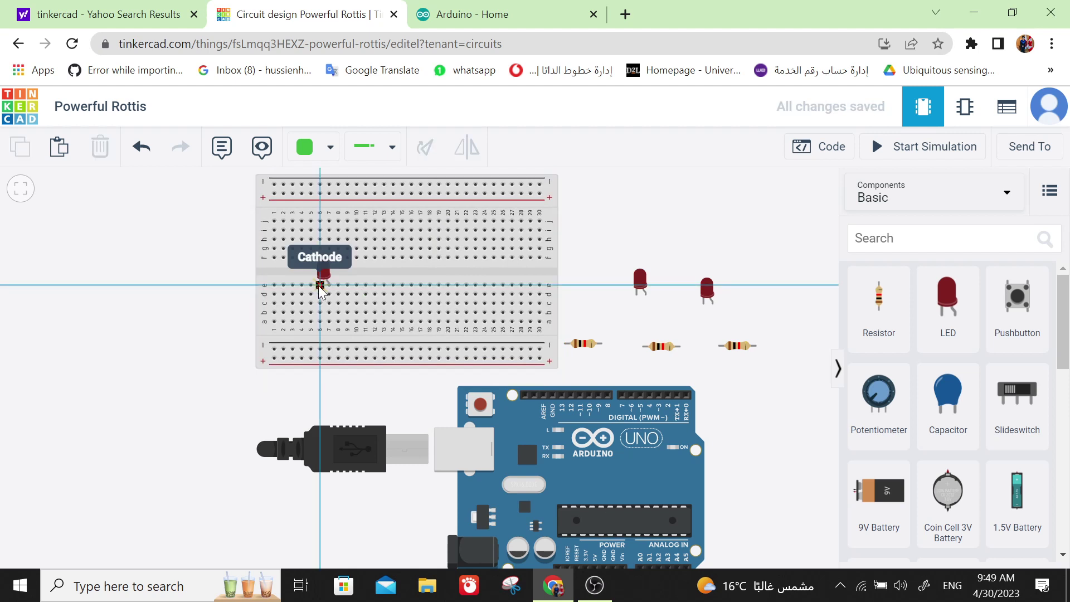
pyautogui.click(319, 348)
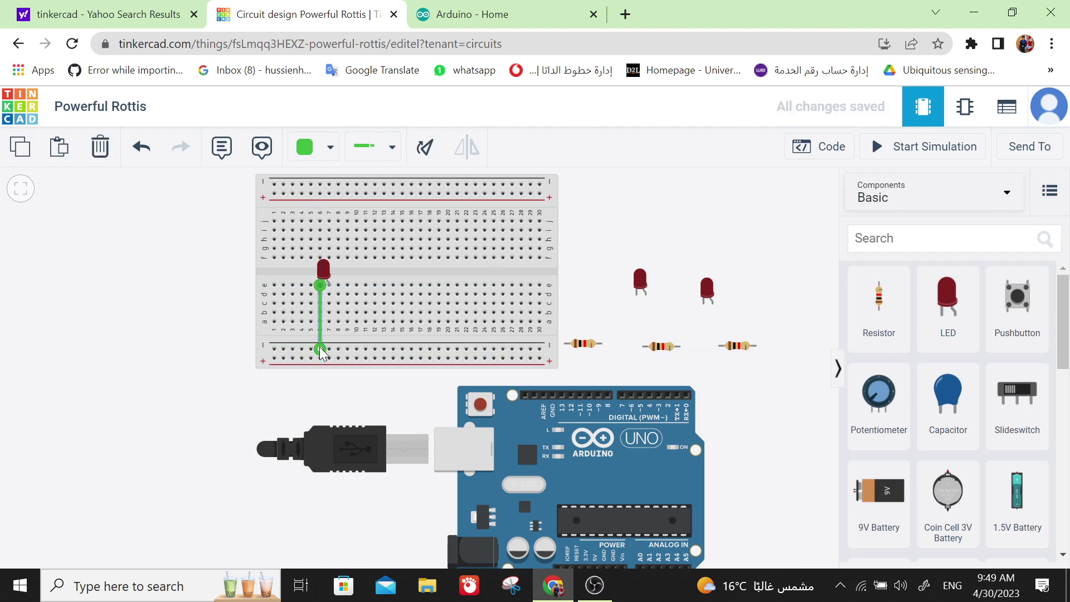
# Undo the first LED's cathode wire and rewire it from row b, column 6 to the lower negative rail.
pyautogui.hotkey('ctrl', 'z')
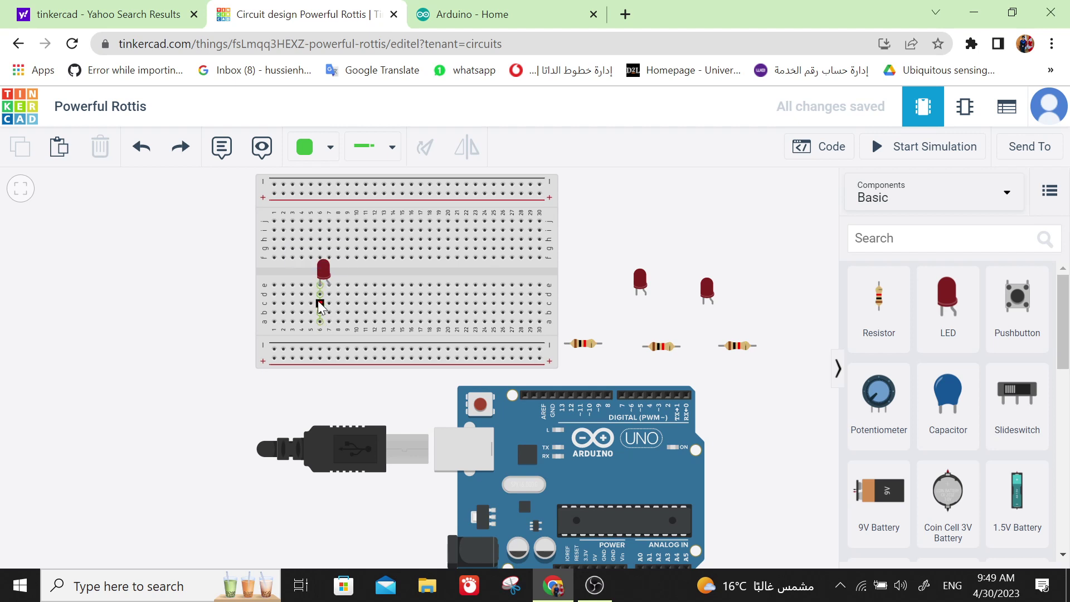
pyautogui.click(321, 313)
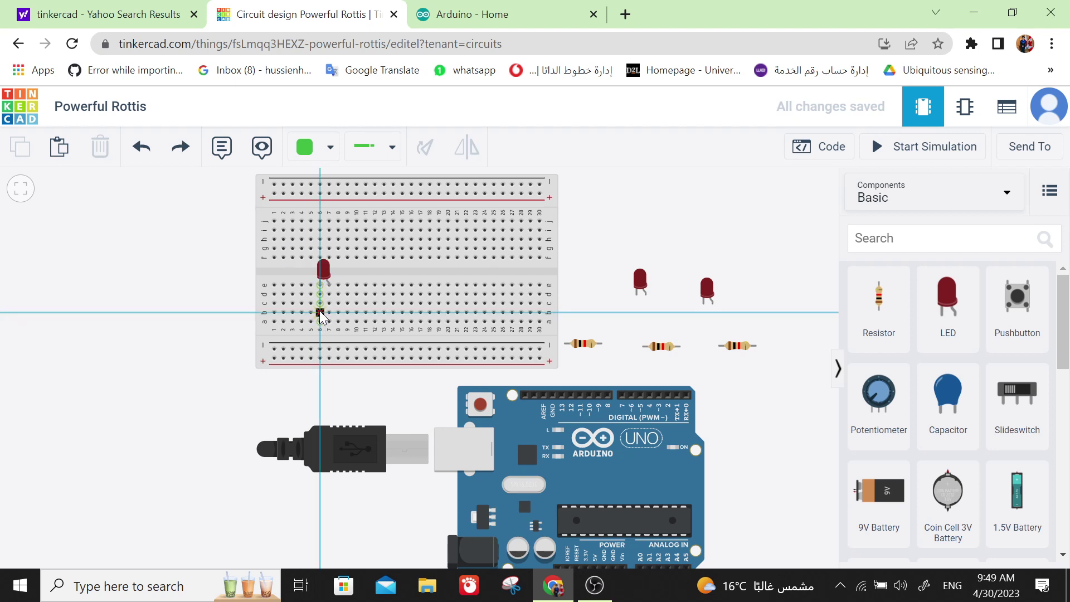
pyautogui.click(320, 350)
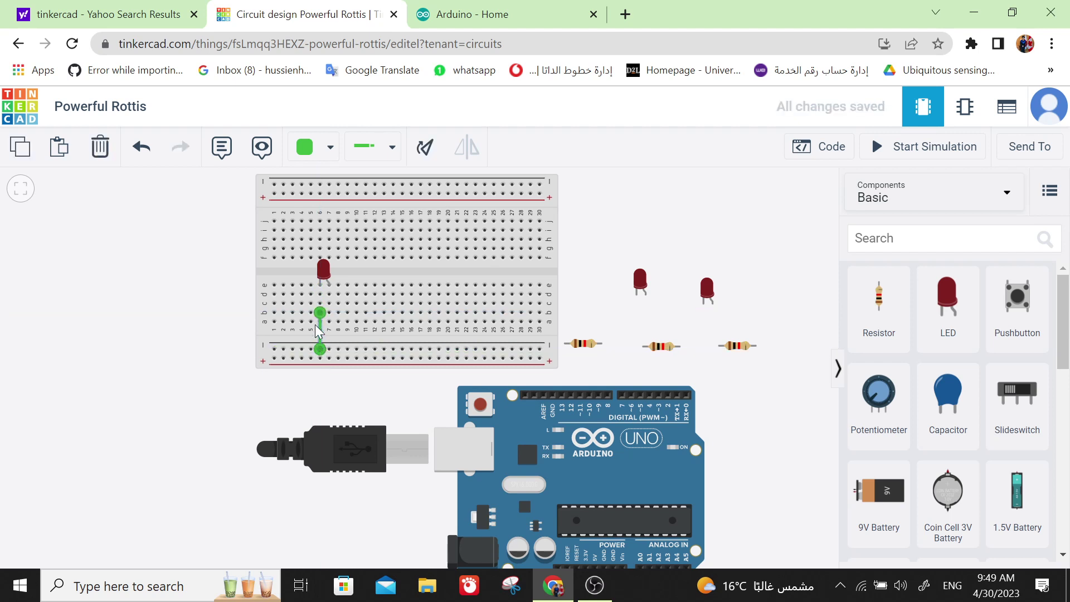
# Wire column 1 of the lower negative rail around the breadboard's edge to the Arduino's GND pin beside 13, and nudge the Arduino slightly down.
pyautogui.click(273, 350)
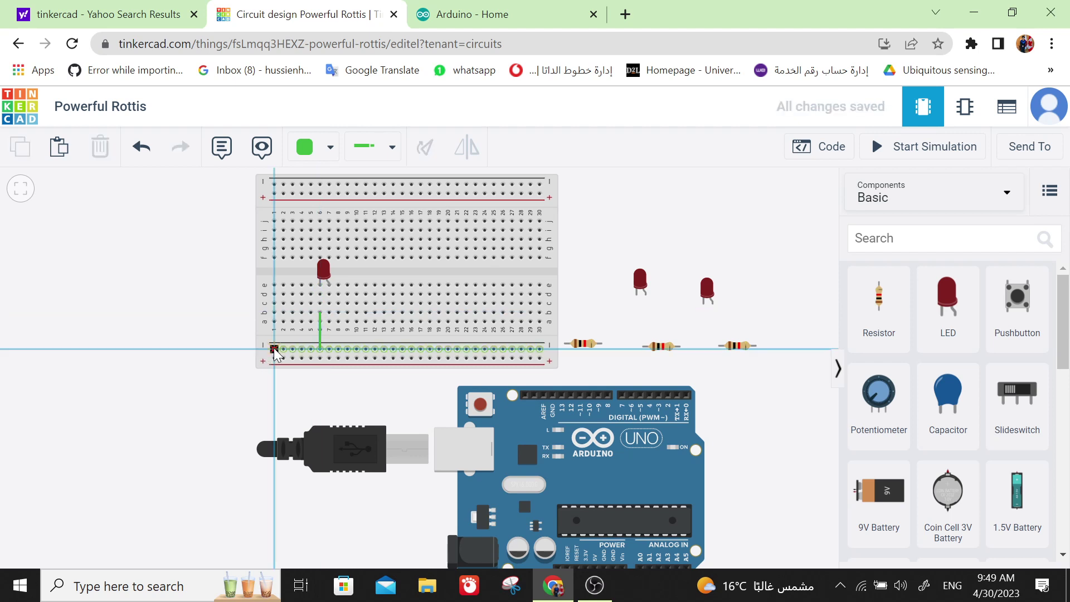
pyautogui.click(221, 349)
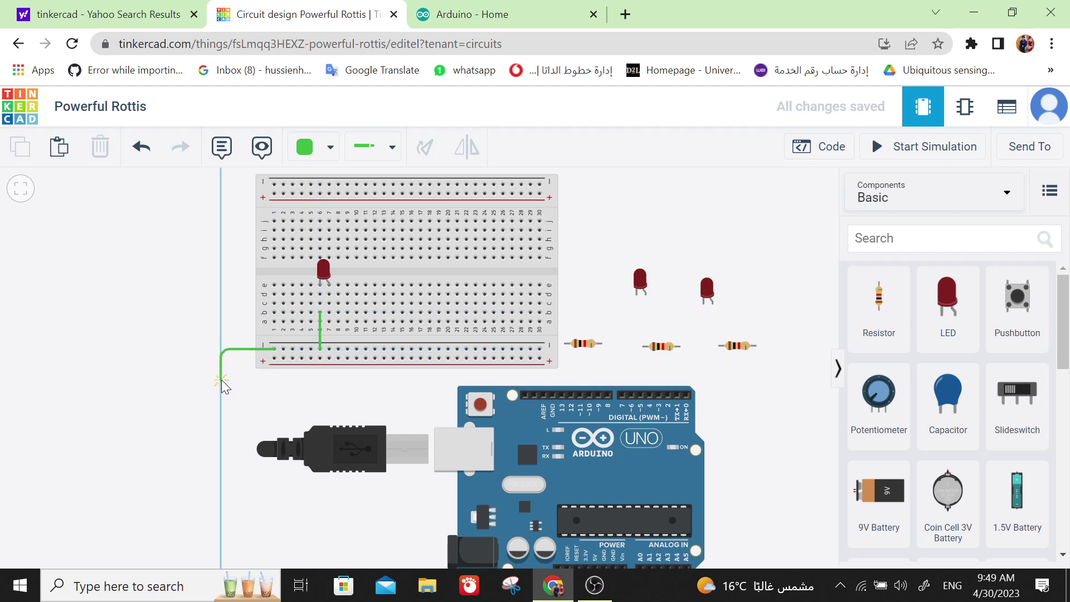
pyautogui.click(222, 374)
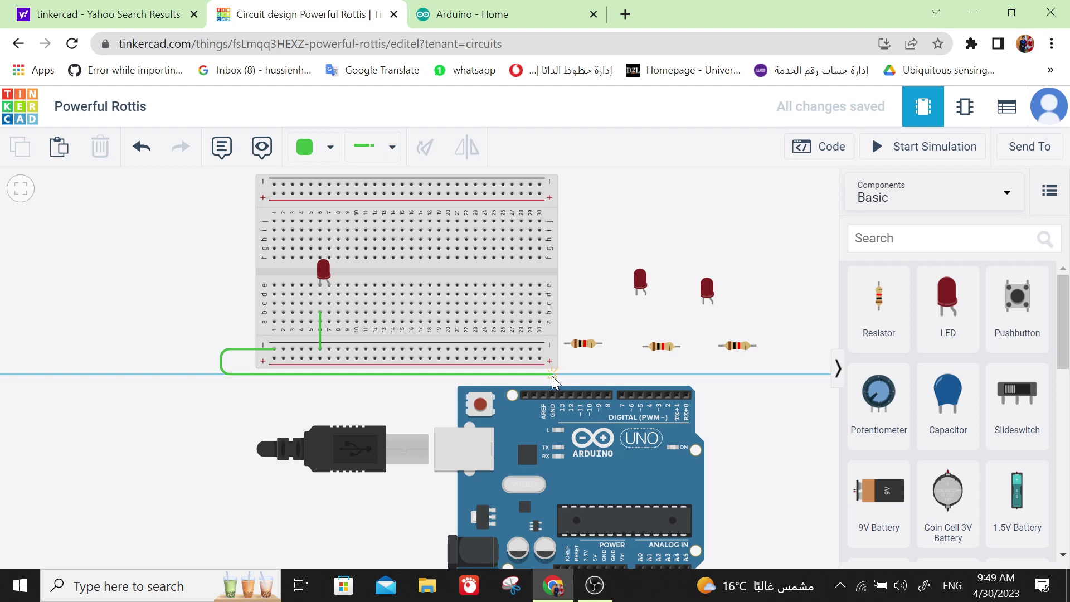
pyautogui.click(552, 374)
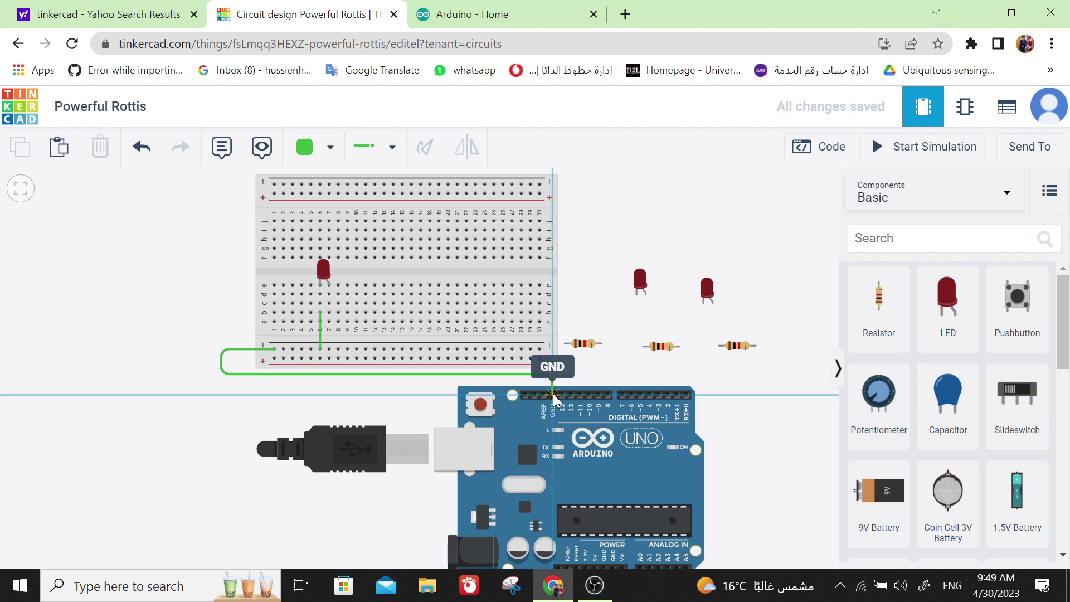
pyautogui.click(553, 394)
pyautogui.click(280, 397)
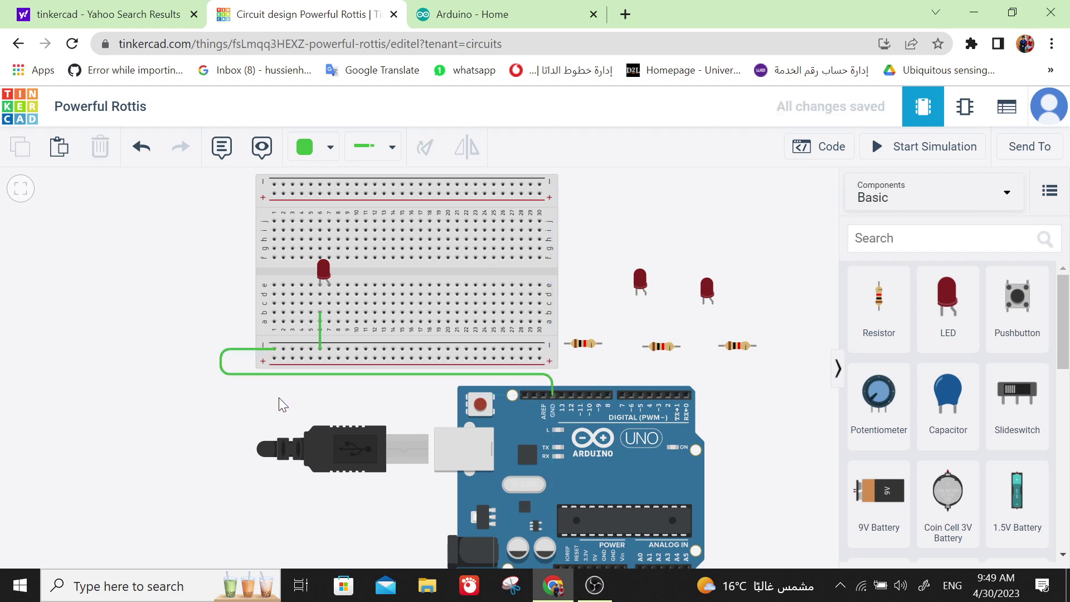
pyautogui.moveTo(527, 433); pyautogui.dragTo(527, 436)
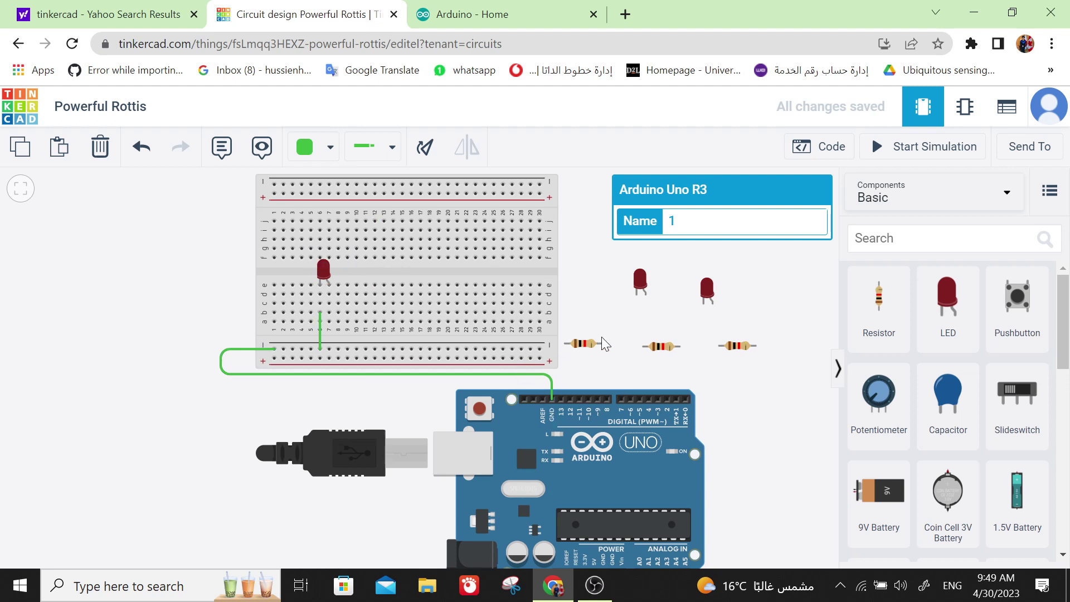
# Insert the first resistor in row c from column 7 to 11 and wire column 11 to Arduino pin 9.
pyautogui.moveTo(587, 342); pyautogui.dragTo(355, 306)
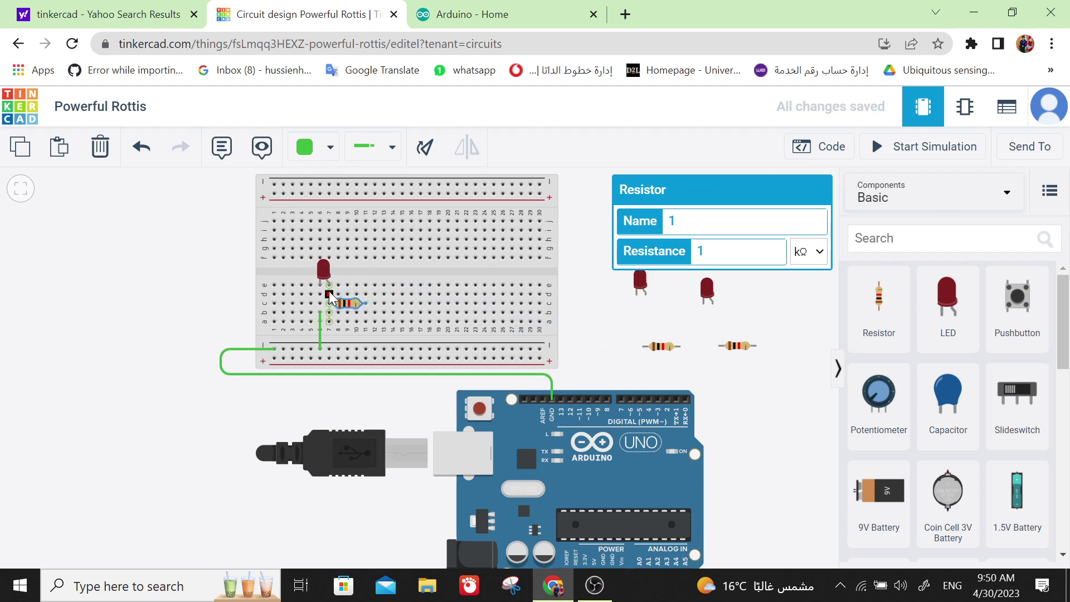
pyautogui.click(366, 313)
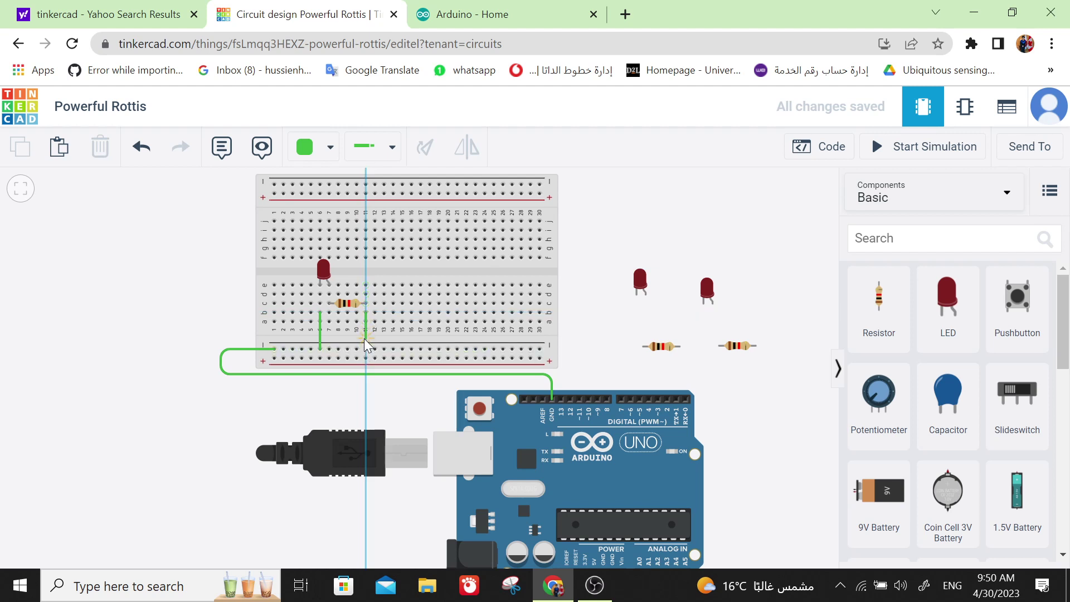
pyautogui.click(364, 338)
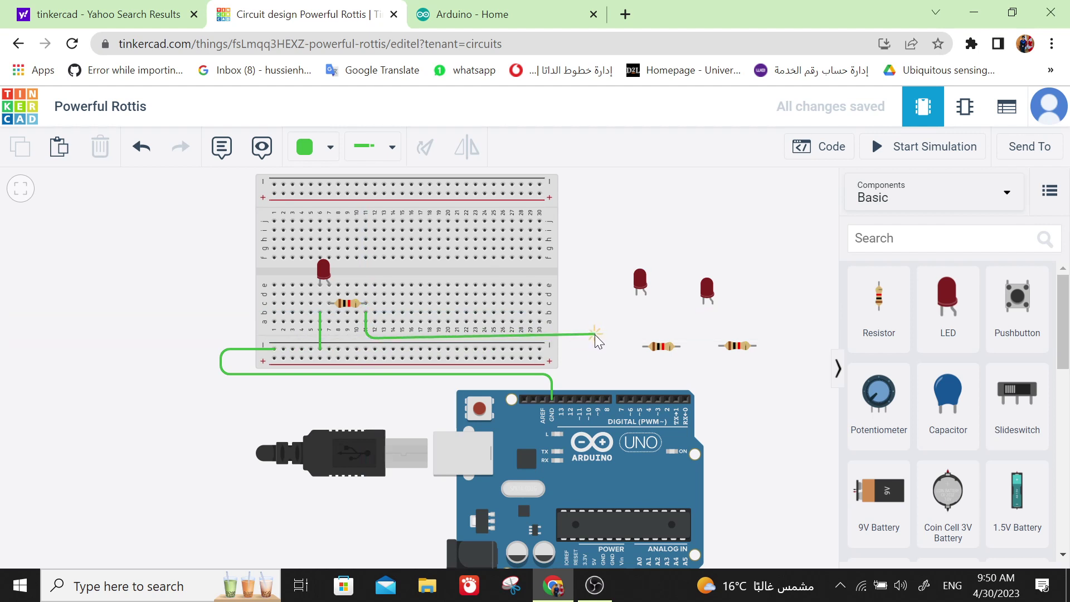
pyautogui.click(595, 336)
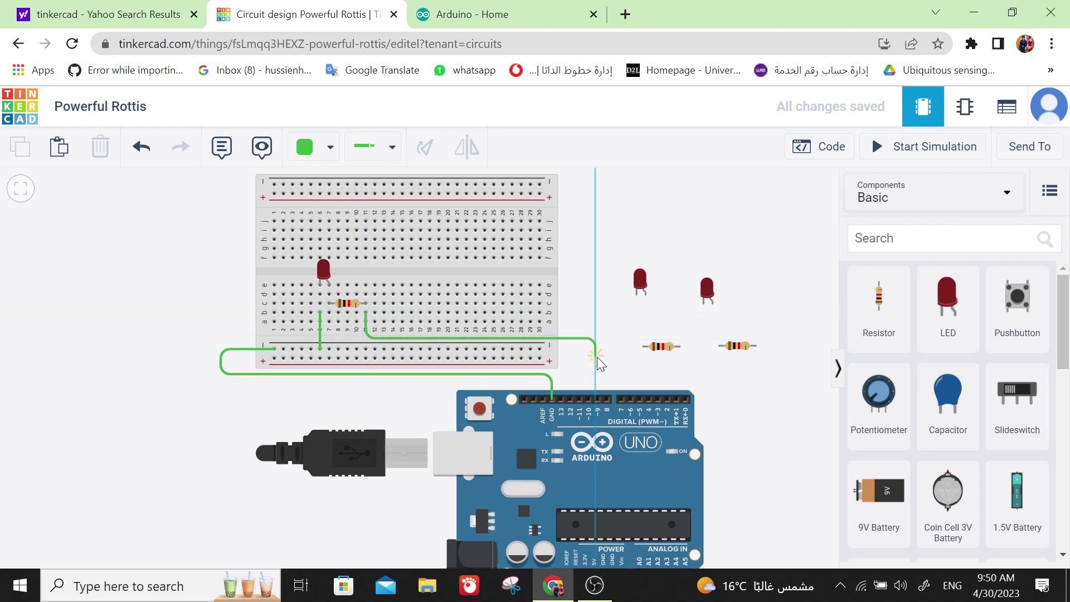
pyautogui.click(597, 400)
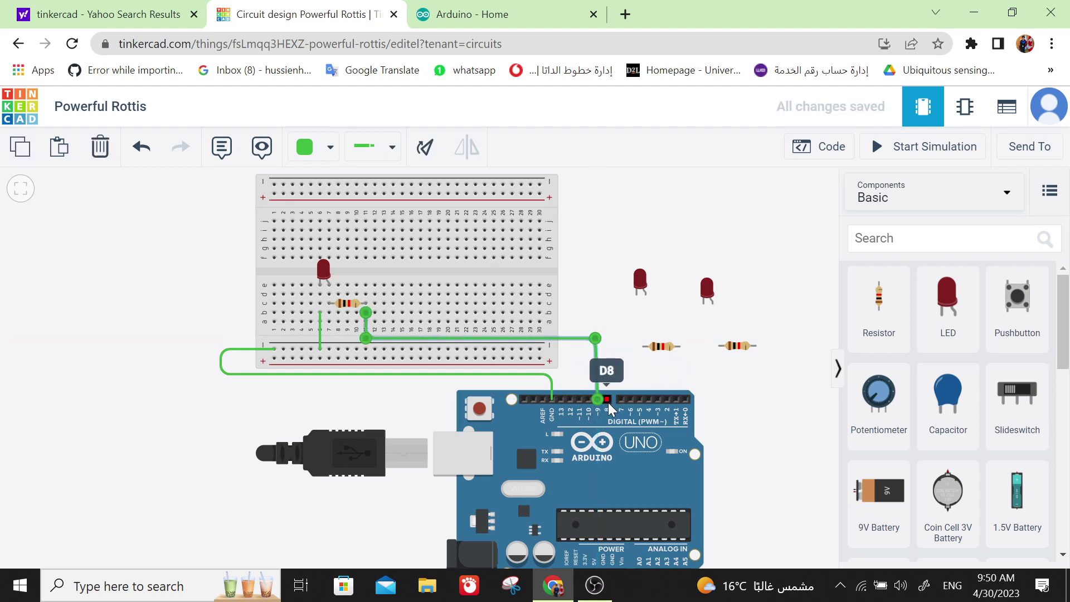
pyautogui.click(609, 375)
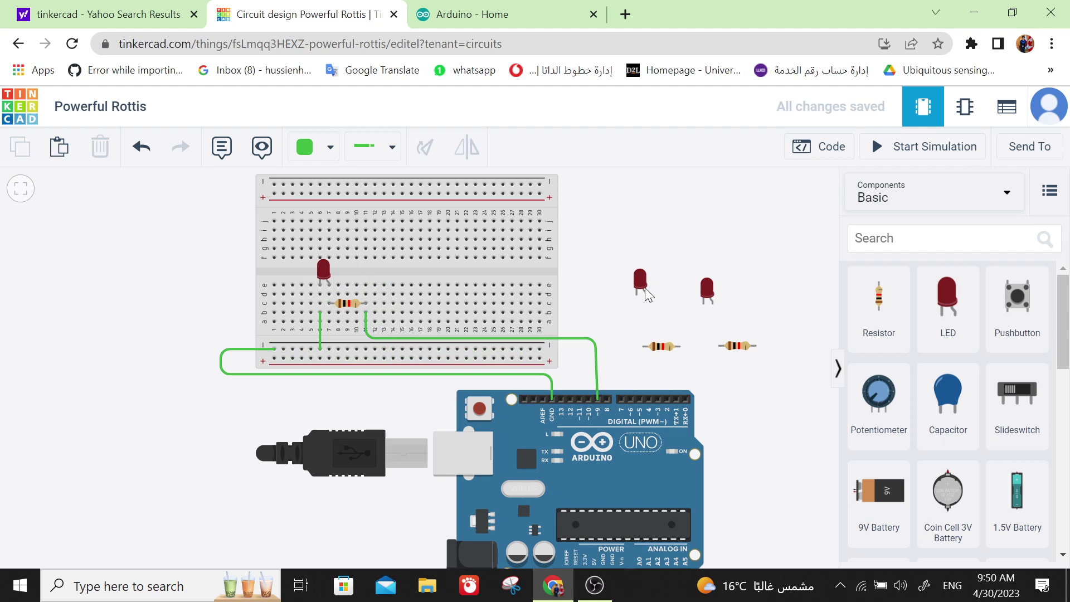
# Insert the second LED in row e at columns 16 and 17, and wire column 16 to the lower negative rail.
pyautogui.moveTo(639, 276); pyautogui.dragTo(416, 267)
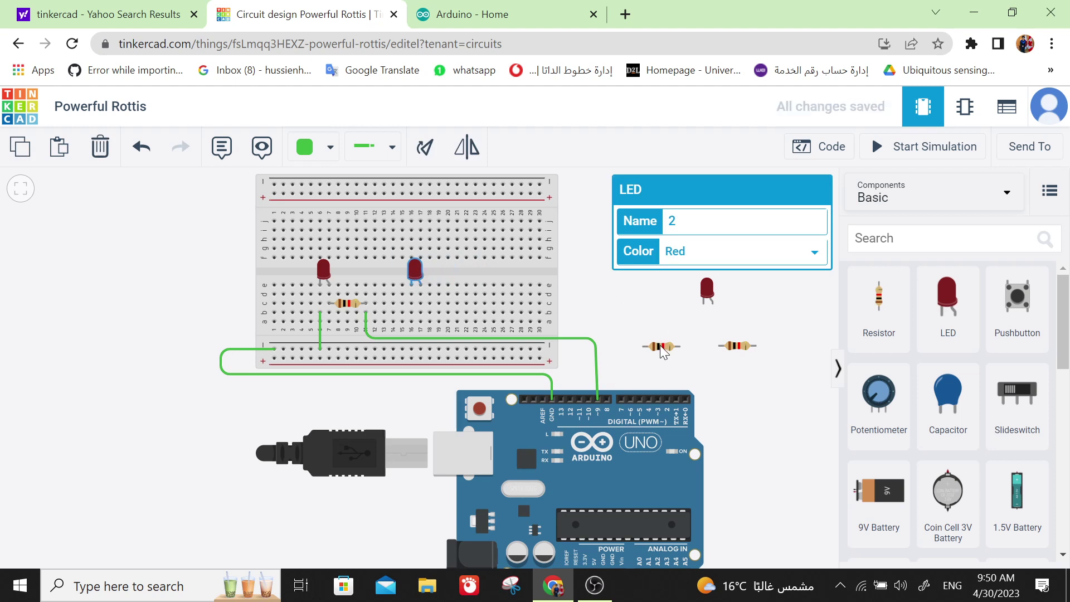
pyautogui.click(412, 303)
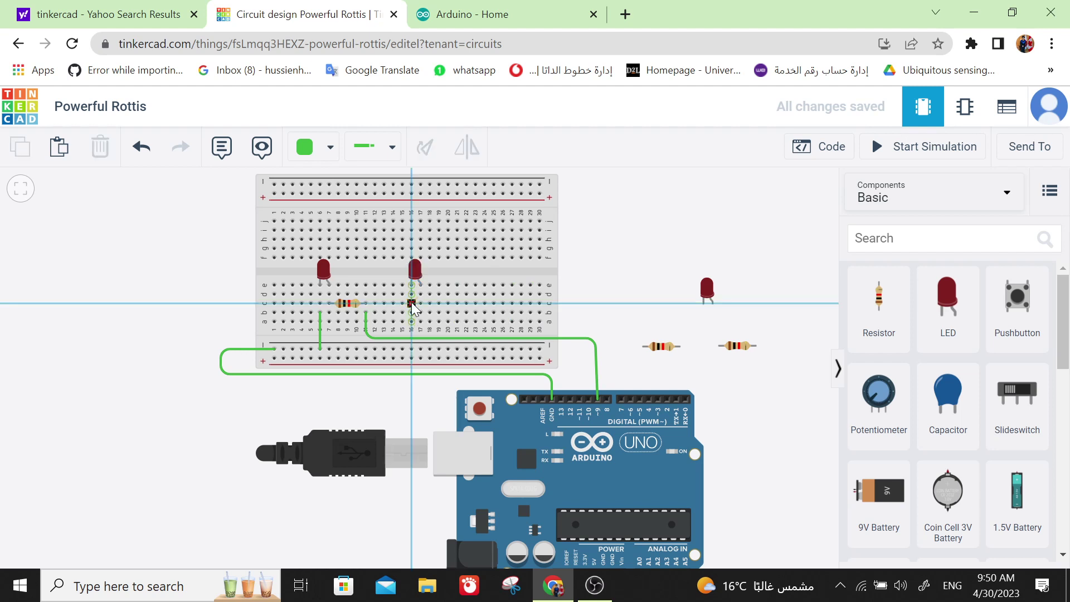
pyautogui.click(412, 350)
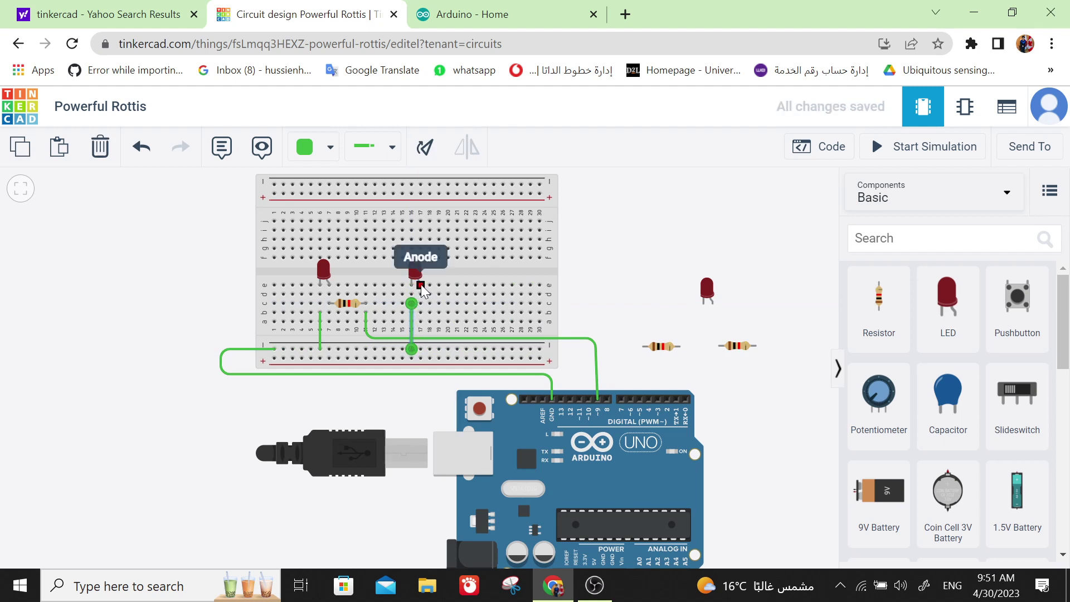
# Insert the second resistor in row b from column 17 to 21 and wire column 21 to Arduino pin 8.
pyautogui.moveTo(659, 348); pyautogui.dragTo(437, 305)
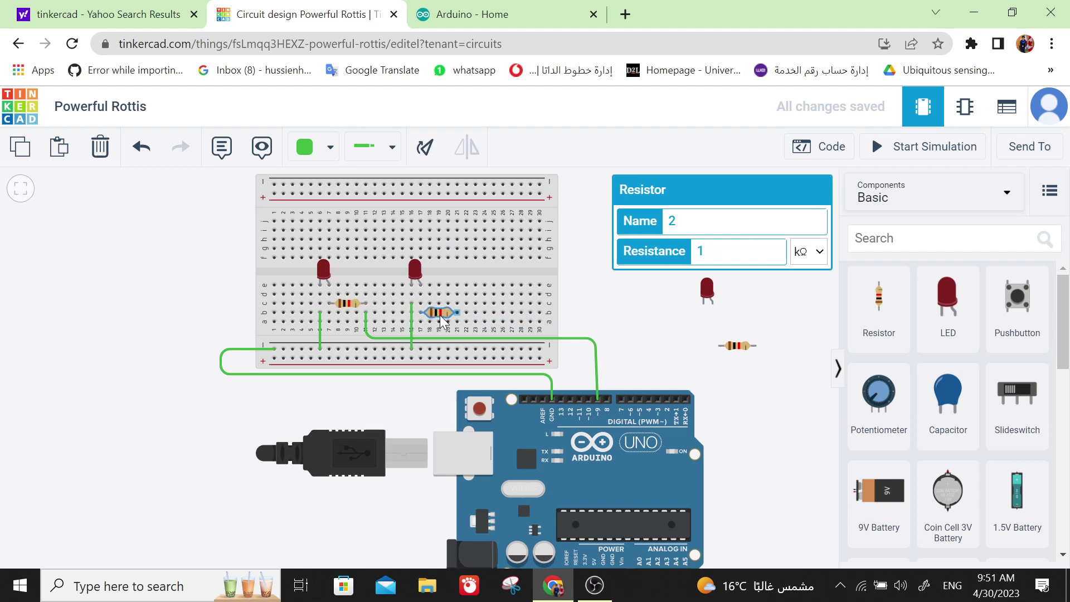
pyautogui.moveTo(440, 316); pyautogui.dragTo(440, 315)
pyautogui.click(457, 324)
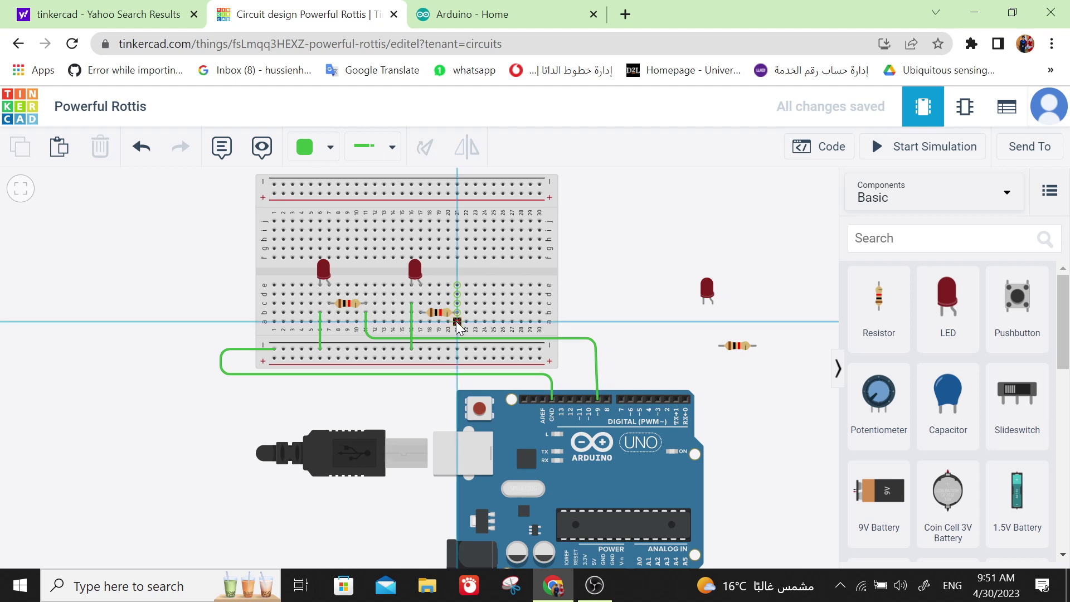
pyautogui.click(458, 369)
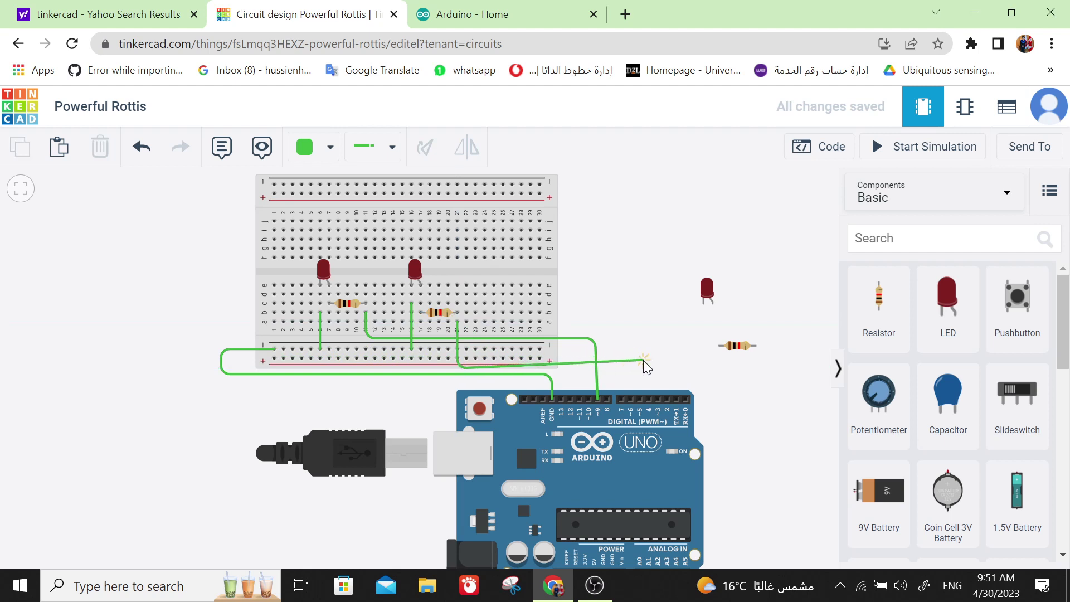
pyautogui.click(607, 369)
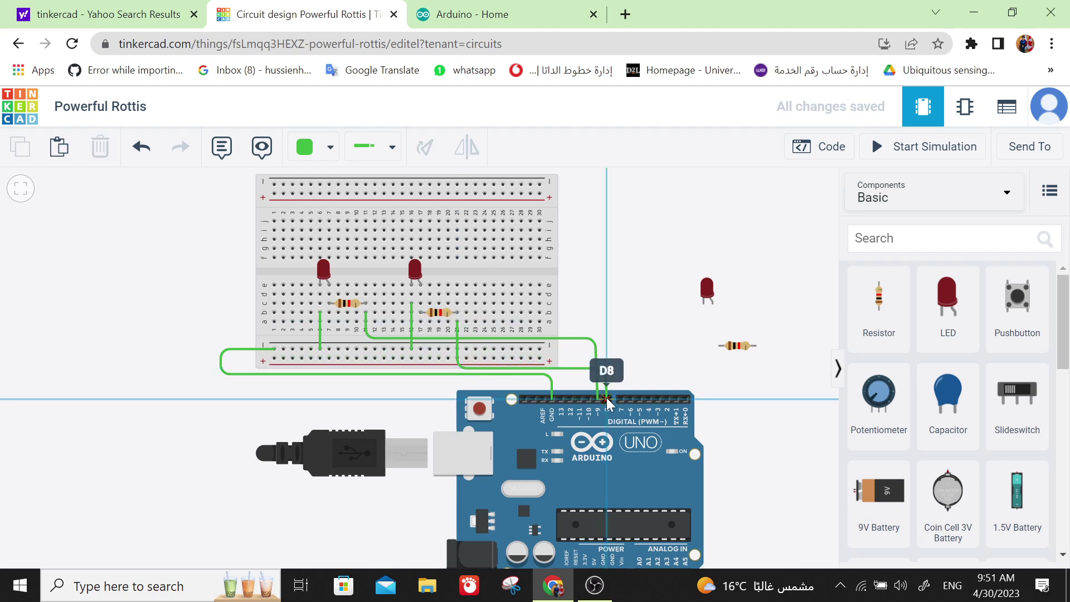
pyautogui.click(607, 397)
pyautogui.click(647, 350)
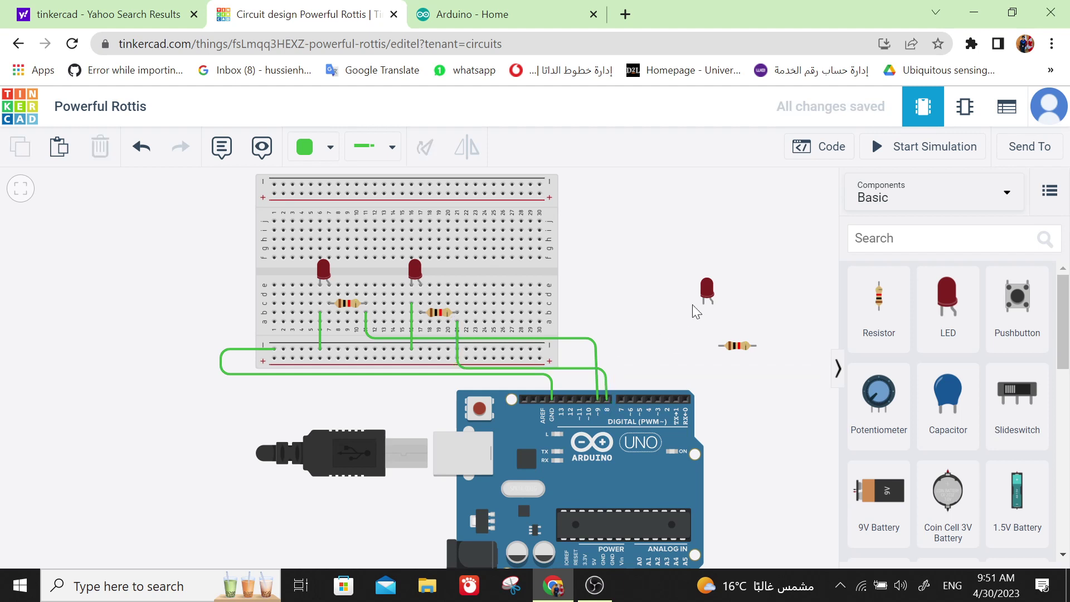
# Insert the third LED in row e at columns 25 and 26, and wire column 25 to the lower negative rail.
pyautogui.moveTo(709, 288); pyautogui.dragTo(512, 267)
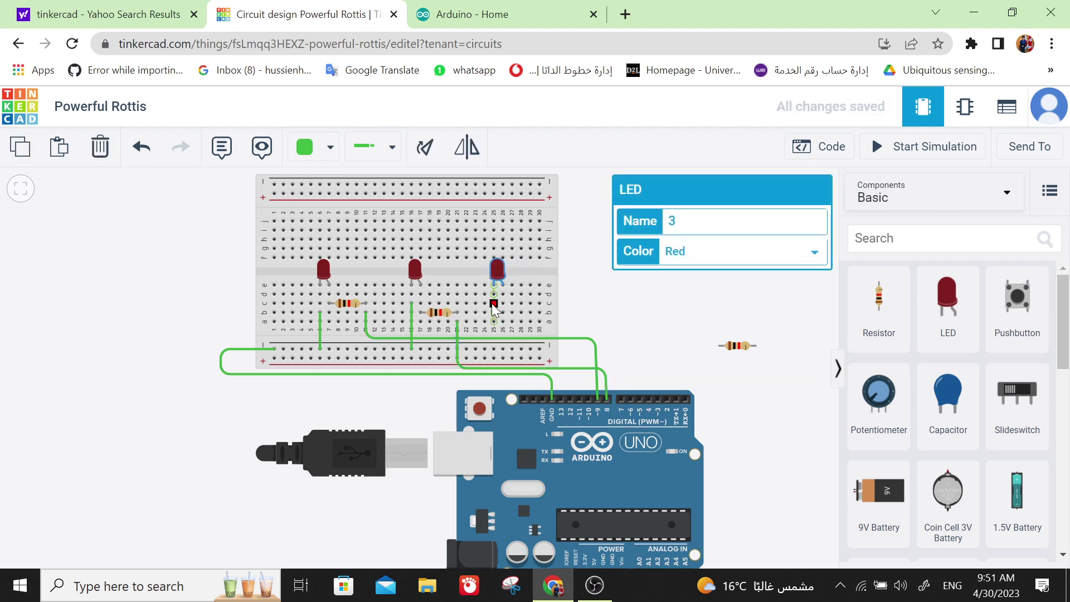
pyautogui.click(494, 307)
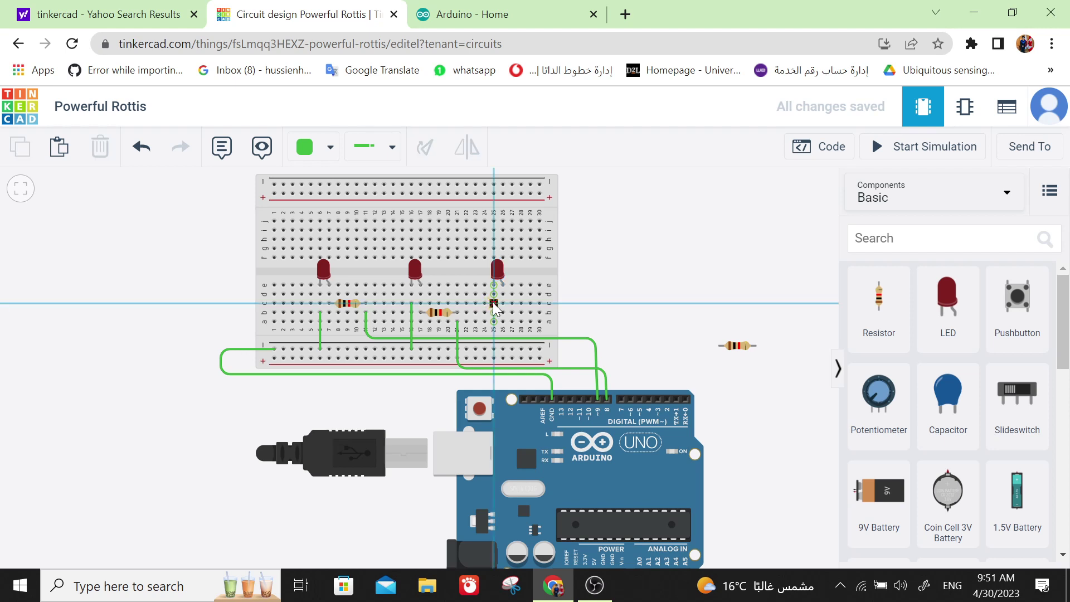
pyautogui.click(495, 352)
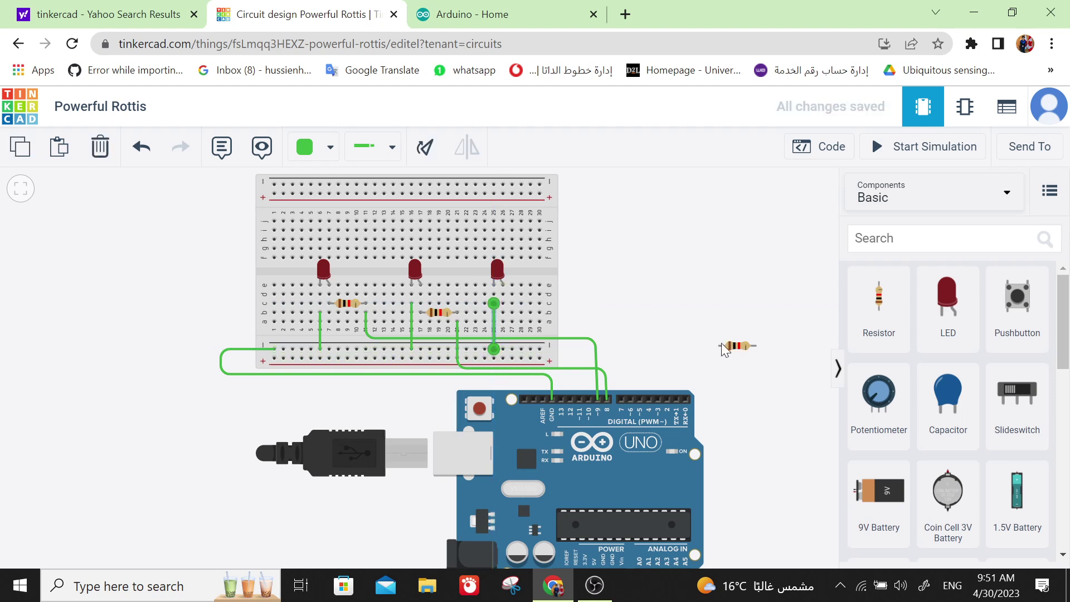
# Insert the third resistor in row b from column 26 to 30 and wire column 30 to Arduino pin 7.
pyautogui.click(740, 348)
pyautogui.moveTo(741, 348); pyautogui.dragTo(523, 316)
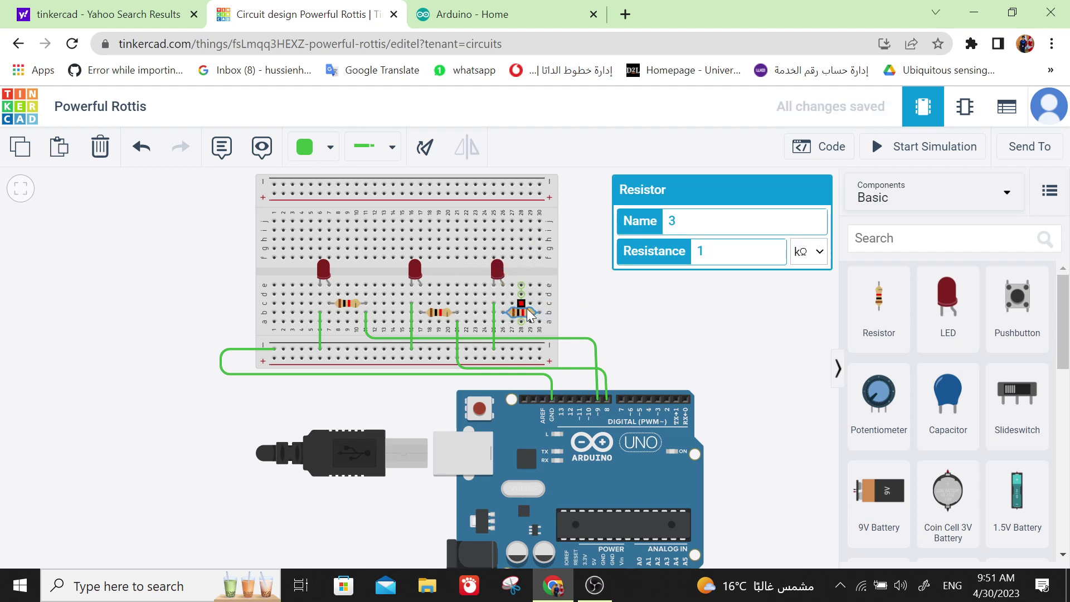
pyautogui.click(540, 313)
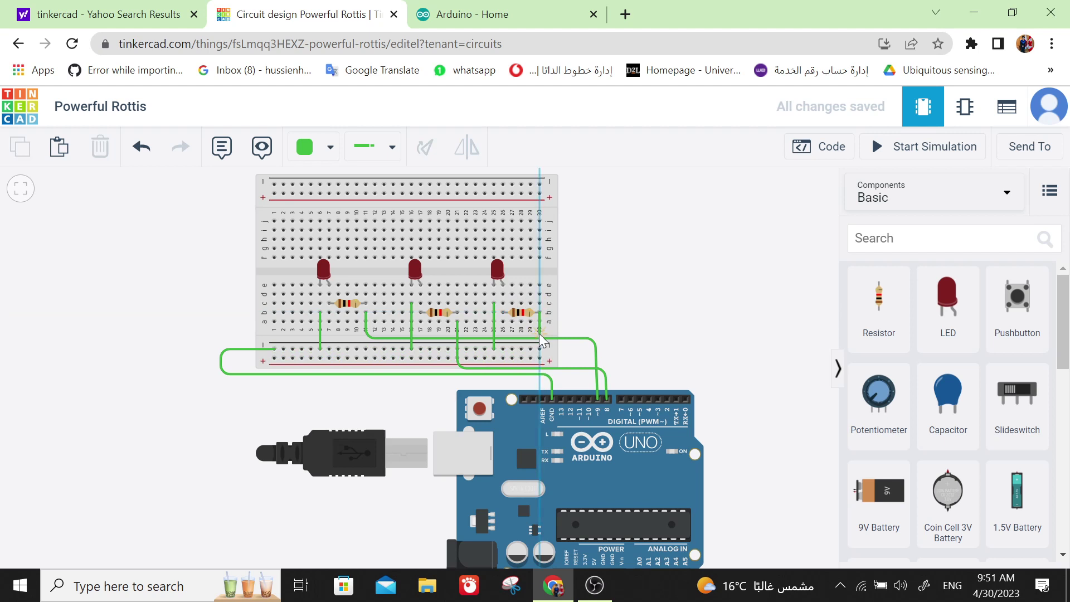
pyautogui.click(539, 332)
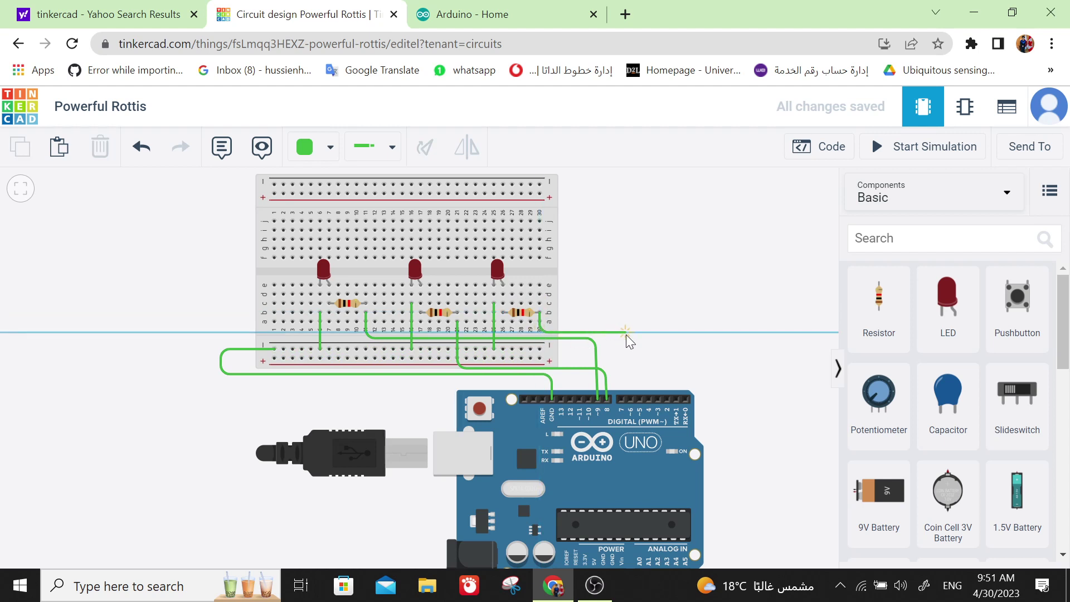
pyautogui.click(621, 399)
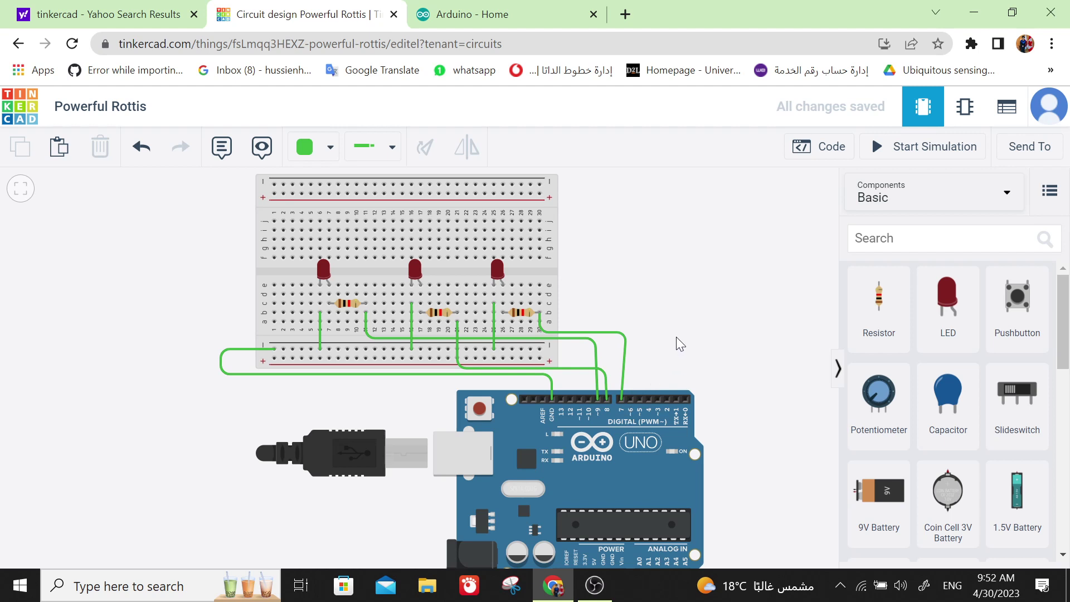
pyautogui.moveTo(677, 337)
pyautogui.mouseDown()
pyautogui.moveTo(666, 323)
pyautogui.moveTo(666, 339)
pyautogui.mouseUp()
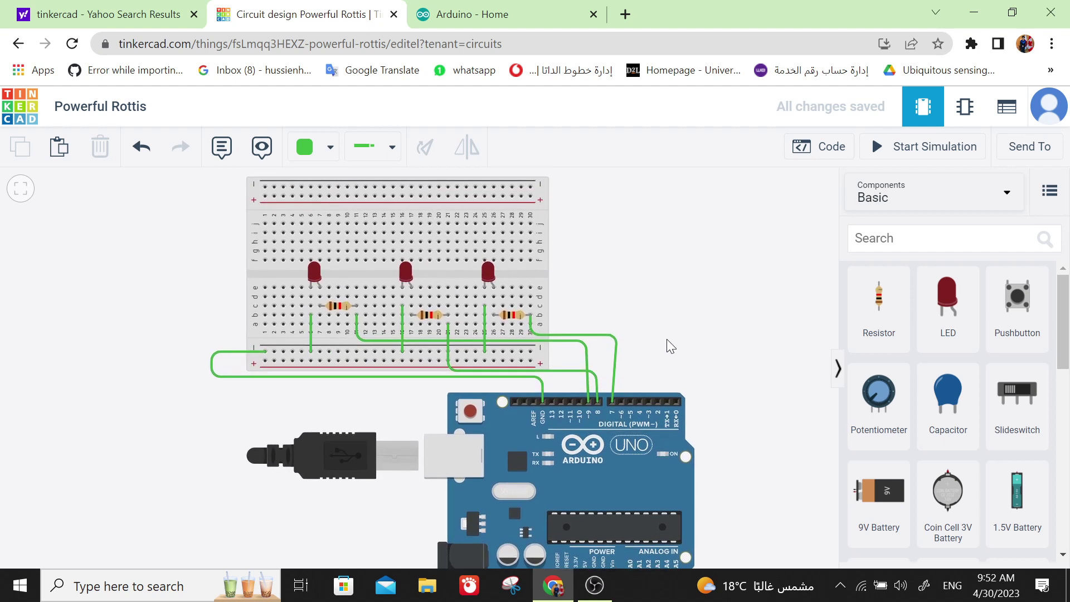
# Colour the three wires connecting the LED columns 6, 16 and 25 to the lower negative rail black.
pyautogui.click(310, 336)
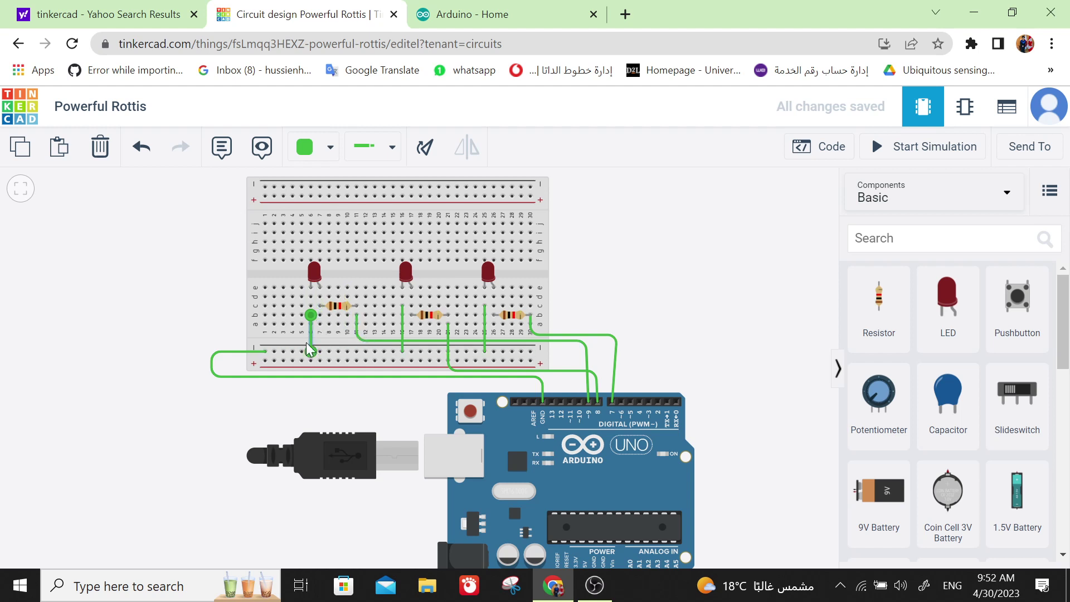
pyautogui.click(329, 148)
pyautogui.click(331, 201)
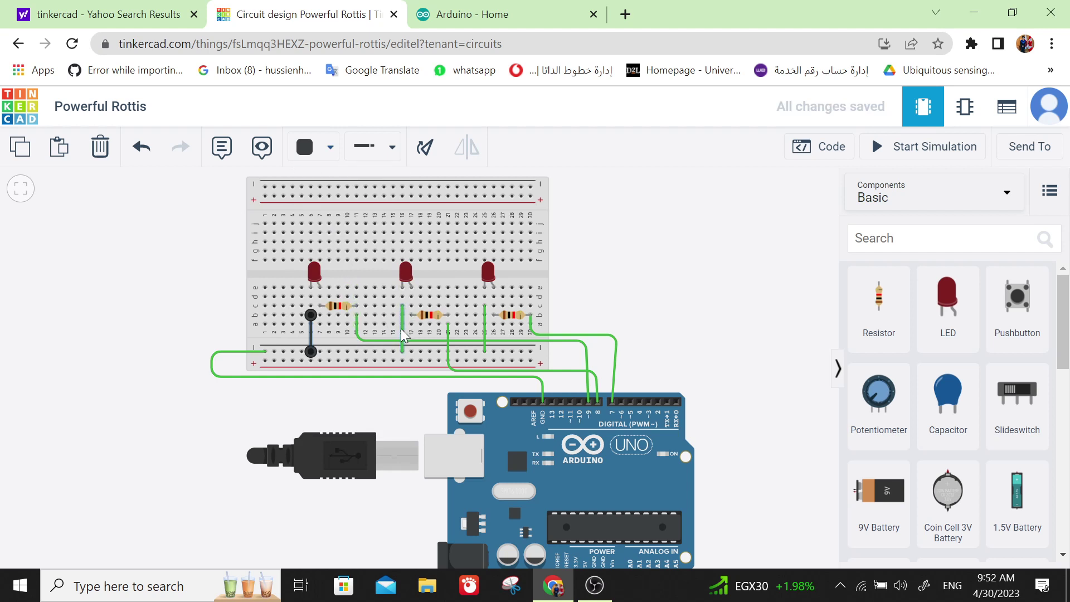
pyautogui.click(330, 148)
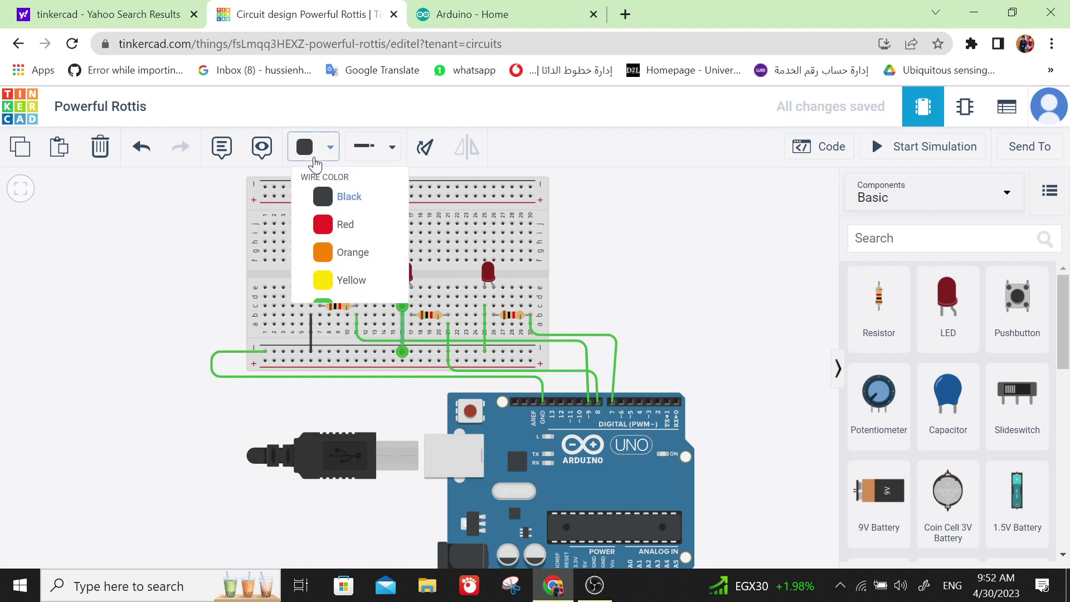
pyautogui.click(343, 202)
pyautogui.click(484, 329)
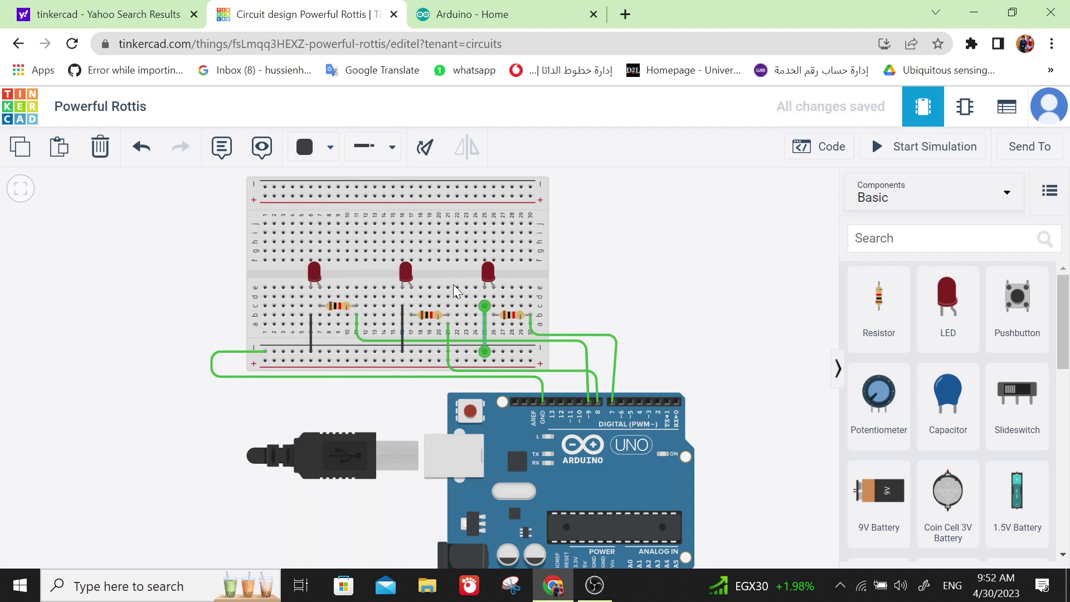
pyautogui.click(330, 148)
pyautogui.click(343, 203)
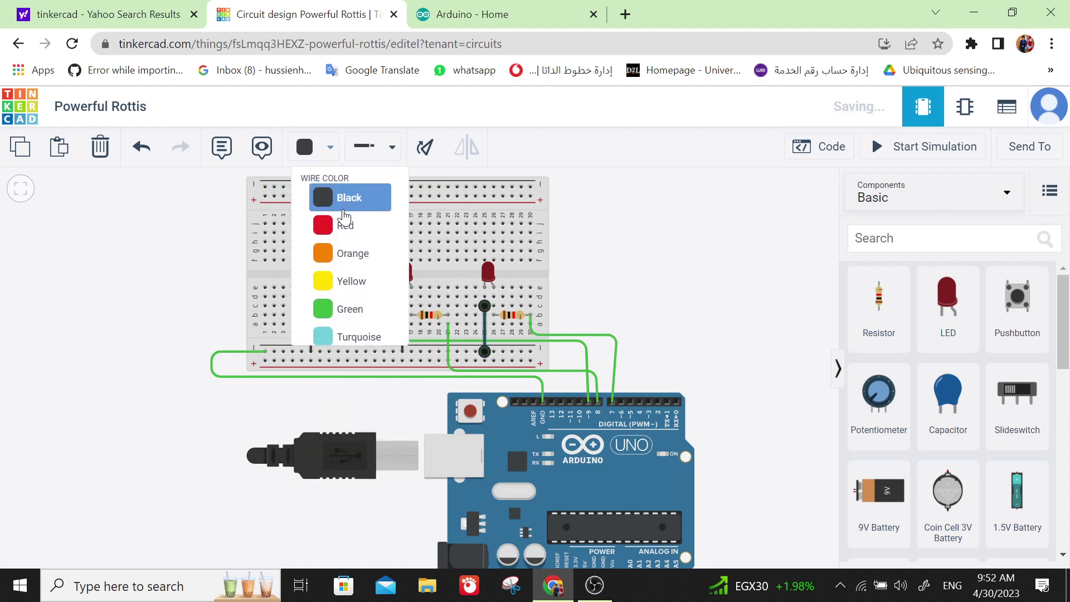
# Colour the wire between the breadboard's lower negative rail and the Arduino GND pin black.
pyautogui.click(227, 352)
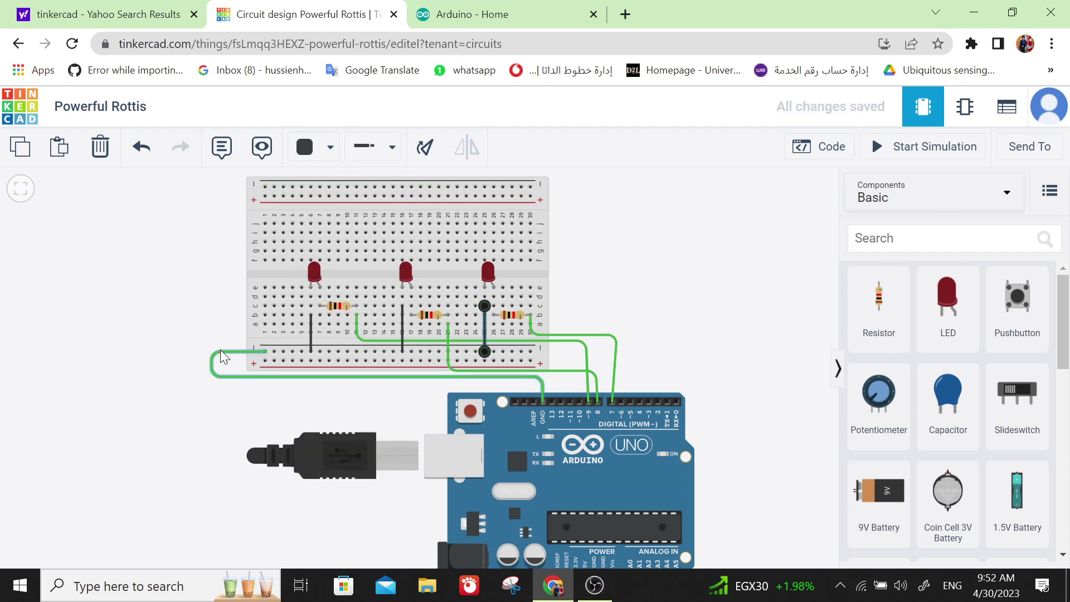
pyautogui.click(315, 158)
pyautogui.click(342, 202)
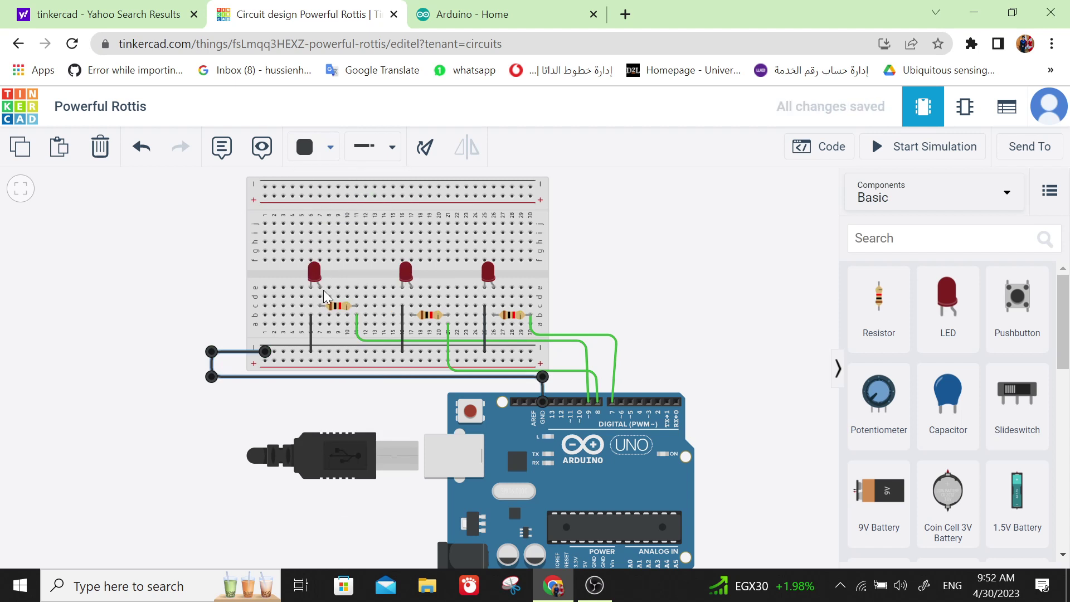
pyautogui.click(266, 406)
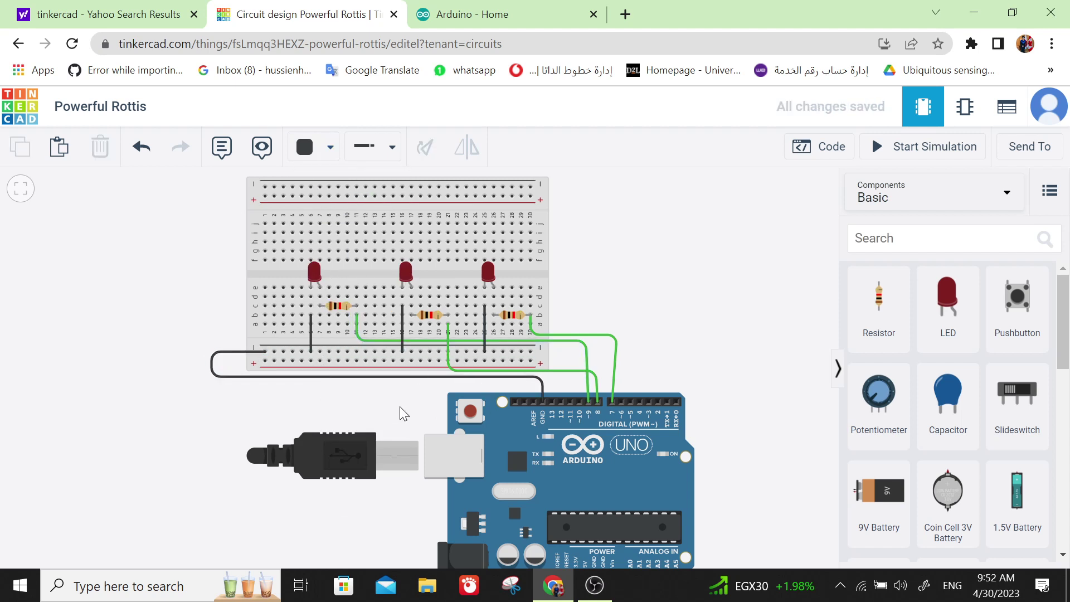
# Colour the three signal wires from the resistors to Arduino pins 7, 9 and 8 orange.
pyautogui.click(616, 340)
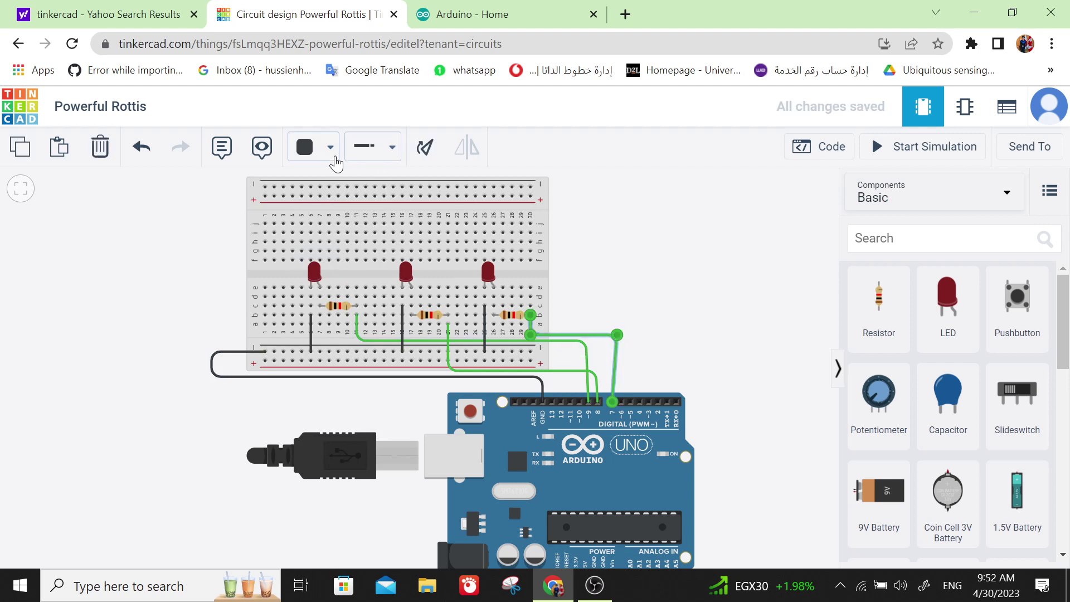
pyautogui.click(307, 147)
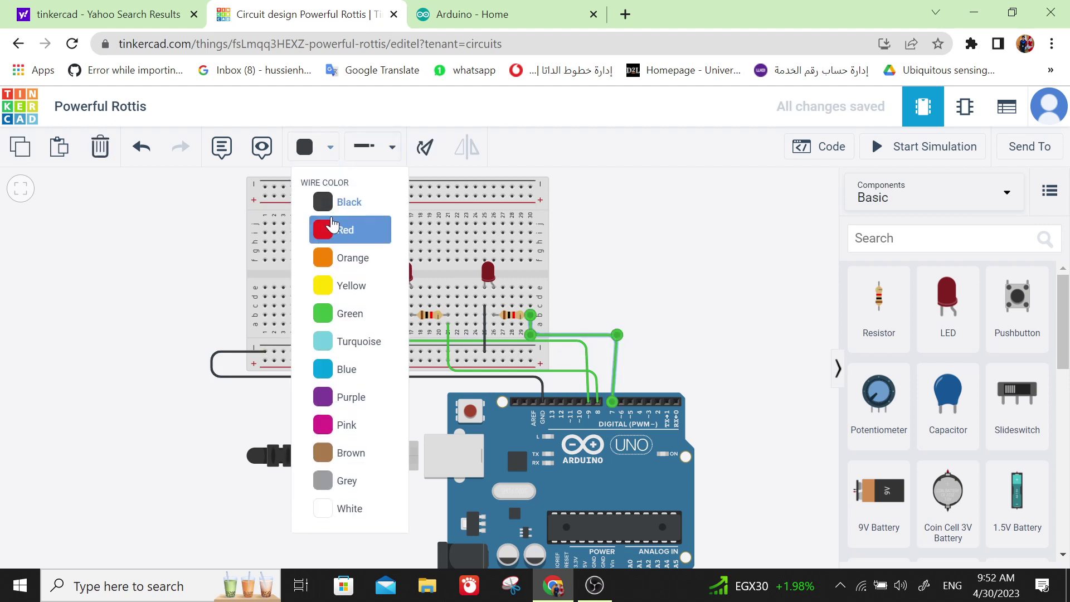
pyautogui.click(337, 261)
pyautogui.click(483, 341)
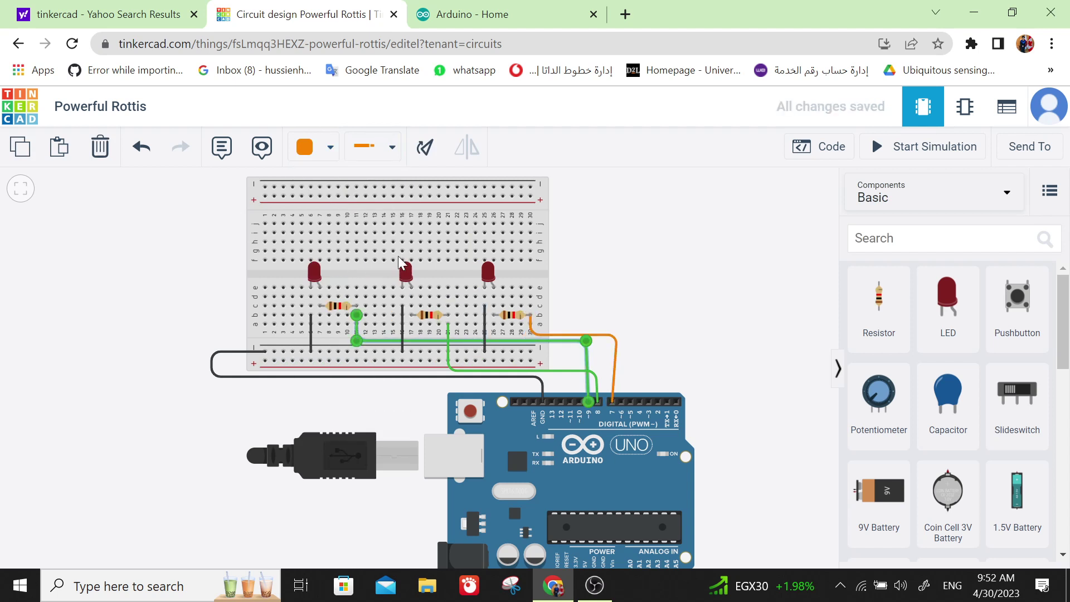
pyautogui.click(319, 161)
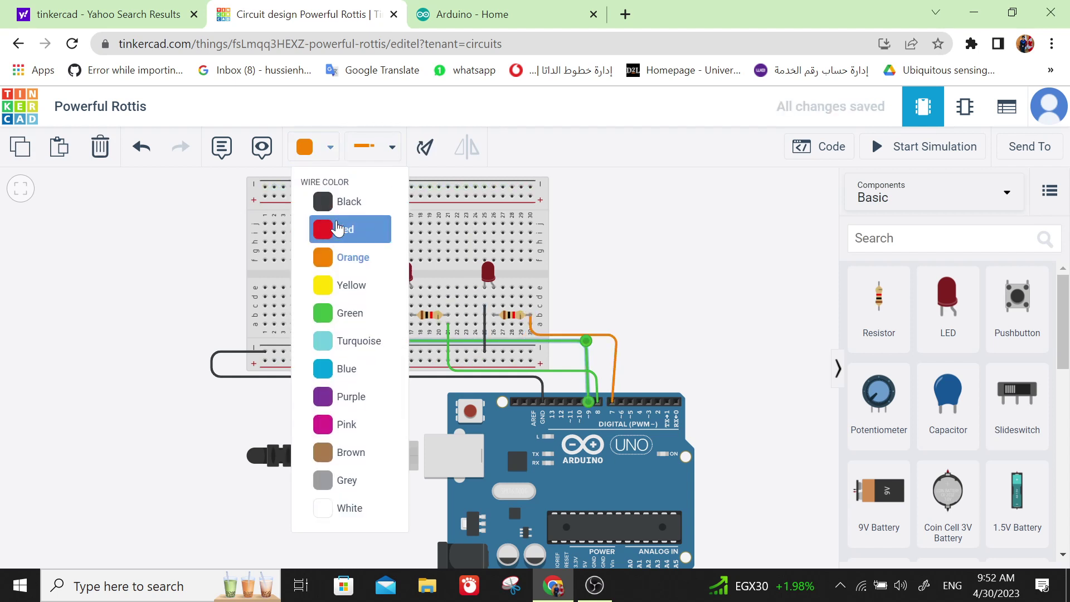
pyautogui.click(344, 255)
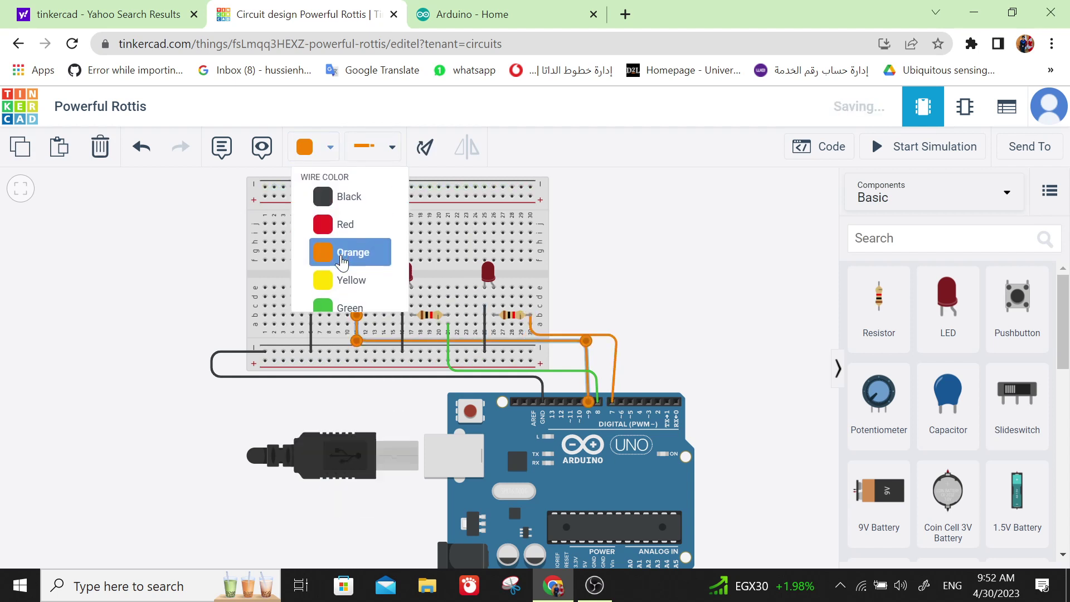
pyautogui.click(449, 360)
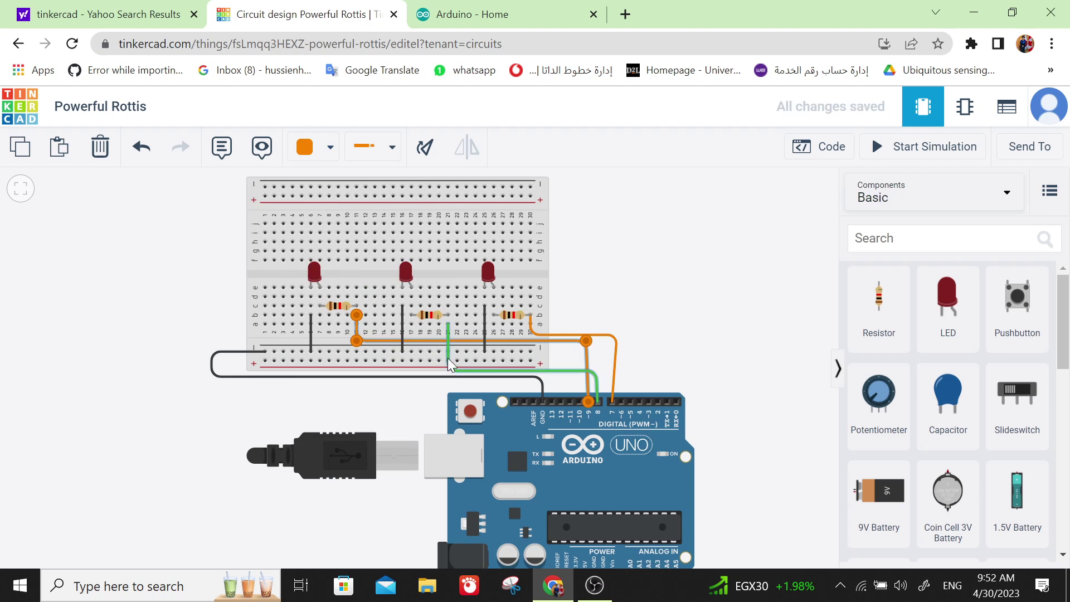
pyautogui.click(307, 158)
pyautogui.click(338, 262)
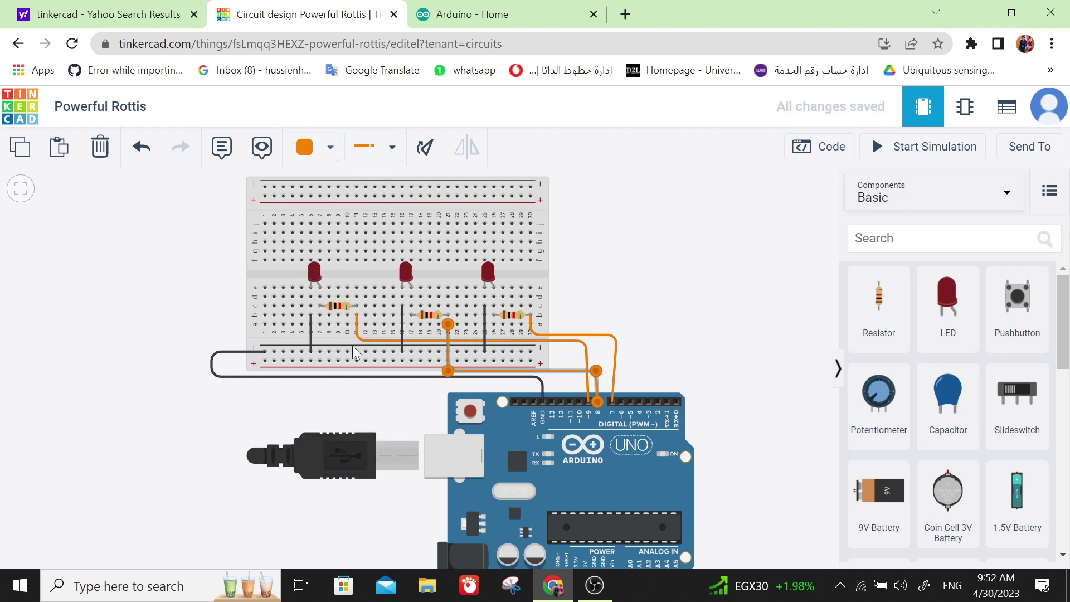
pyautogui.click(668, 333)
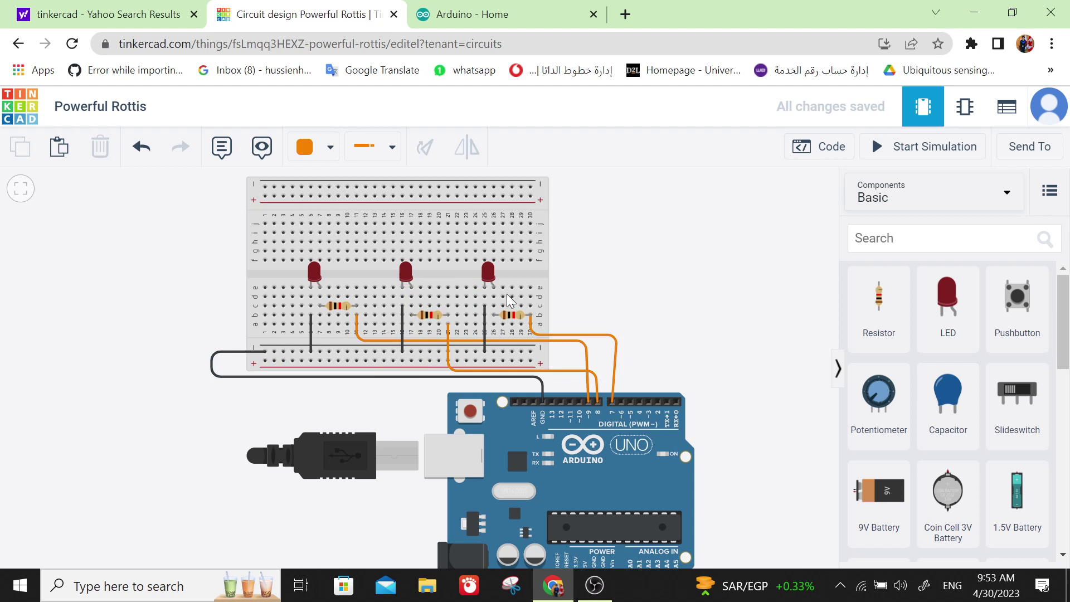
# Set the middle LED's colour to Green and the colour of the LED at column 25 to Blue.
pyautogui.click(405, 272)
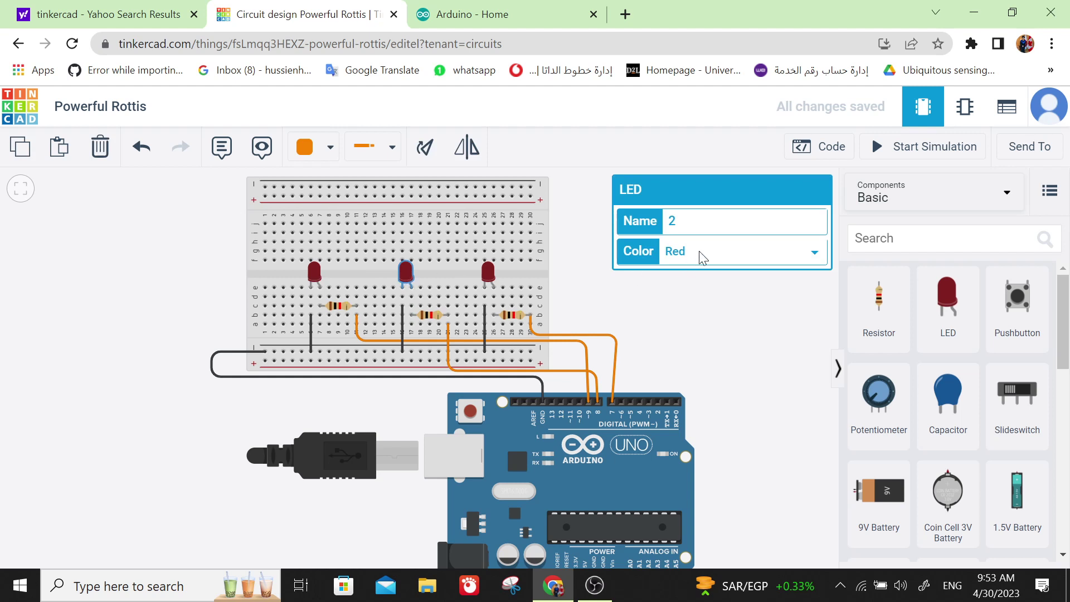
pyautogui.click(701, 258)
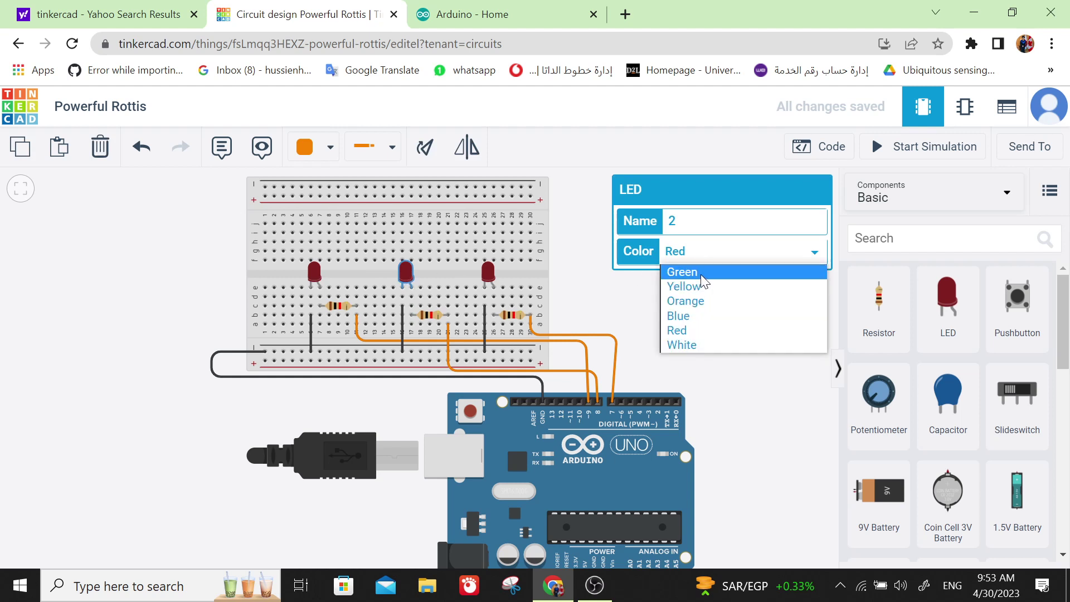
pyautogui.click(700, 273)
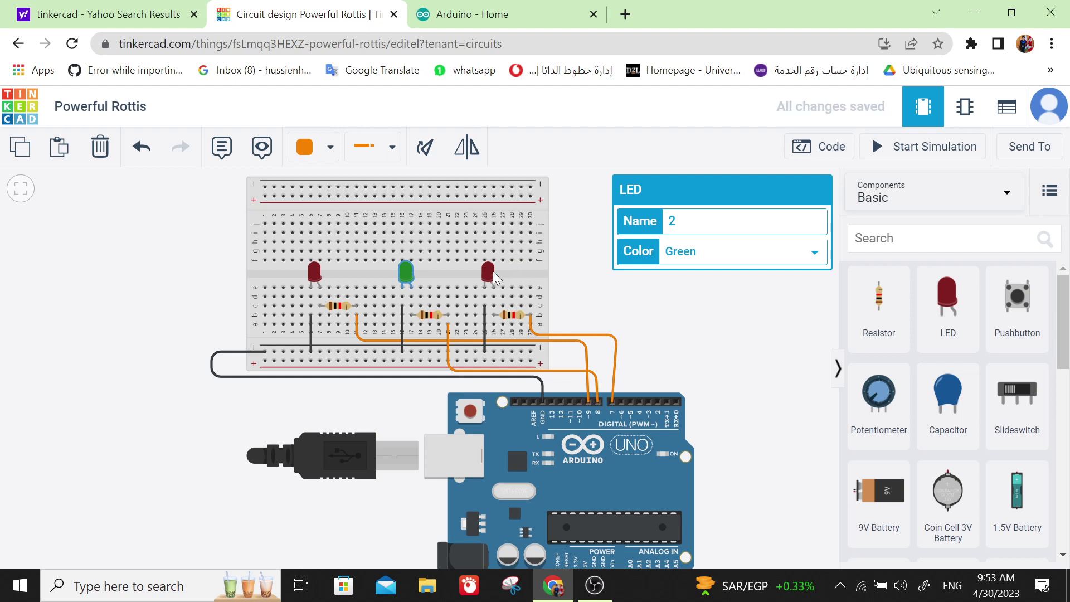
pyautogui.click(493, 274)
pyautogui.click(687, 257)
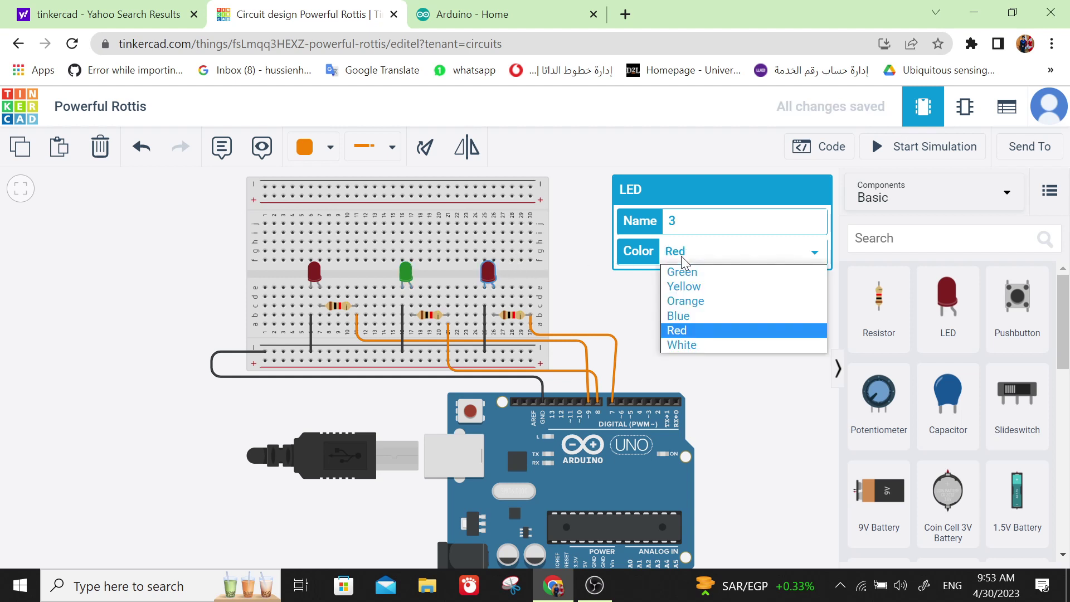
pyautogui.click(703, 316)
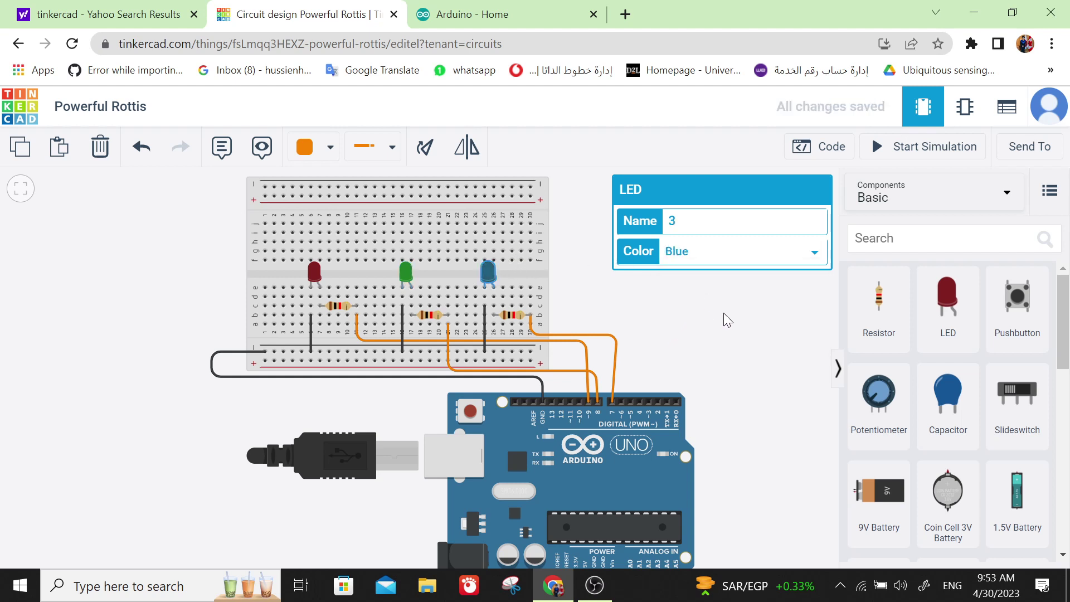
pyautogui.click(698, 339)
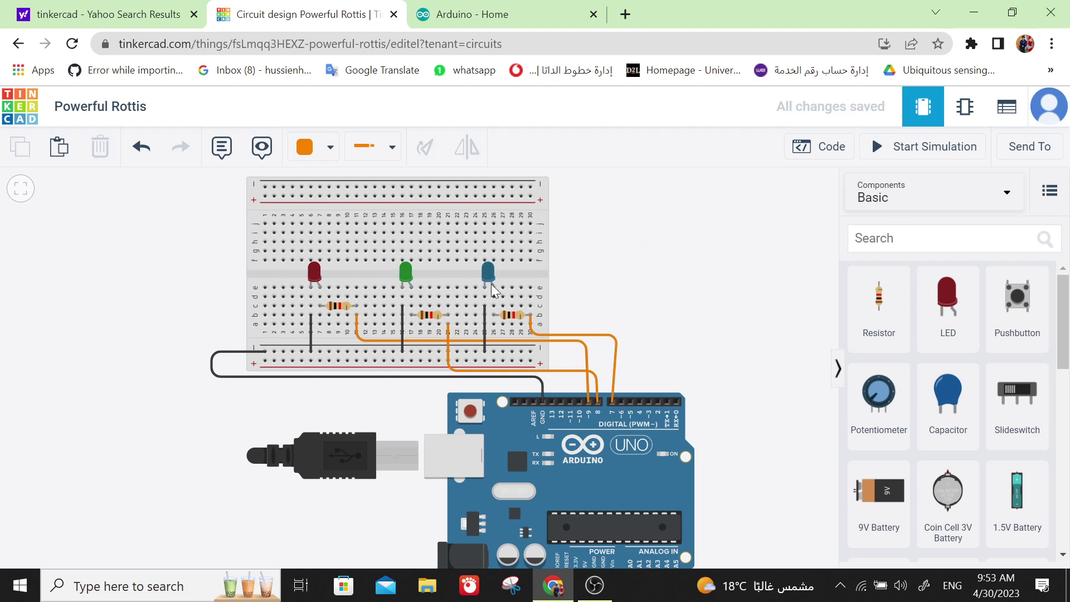
# Open the Arduino's code editor and switch its edit mode to Blocks + Text.
pyautogui.moveTo(643, 265); pyautogui.dragTo(607, 266)
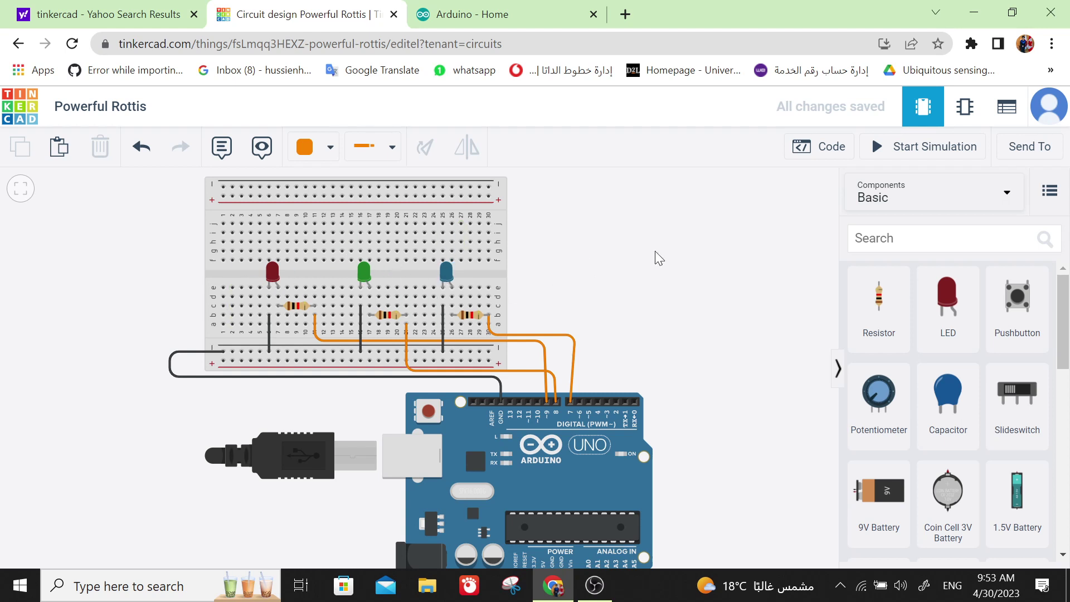
pyautogui.click(823, 150)
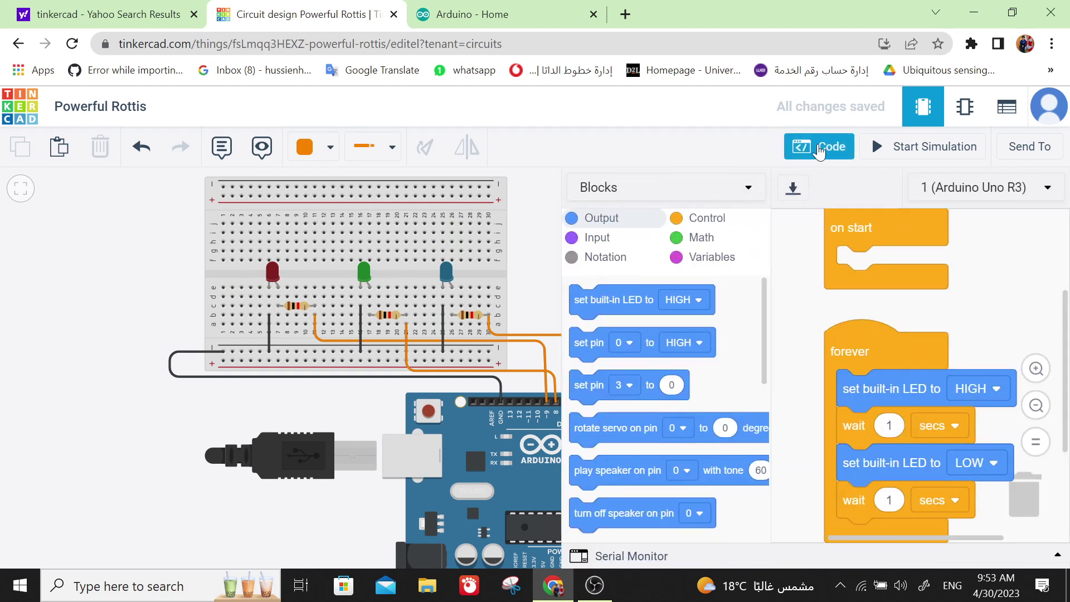
pyautogui.click(704, 188)
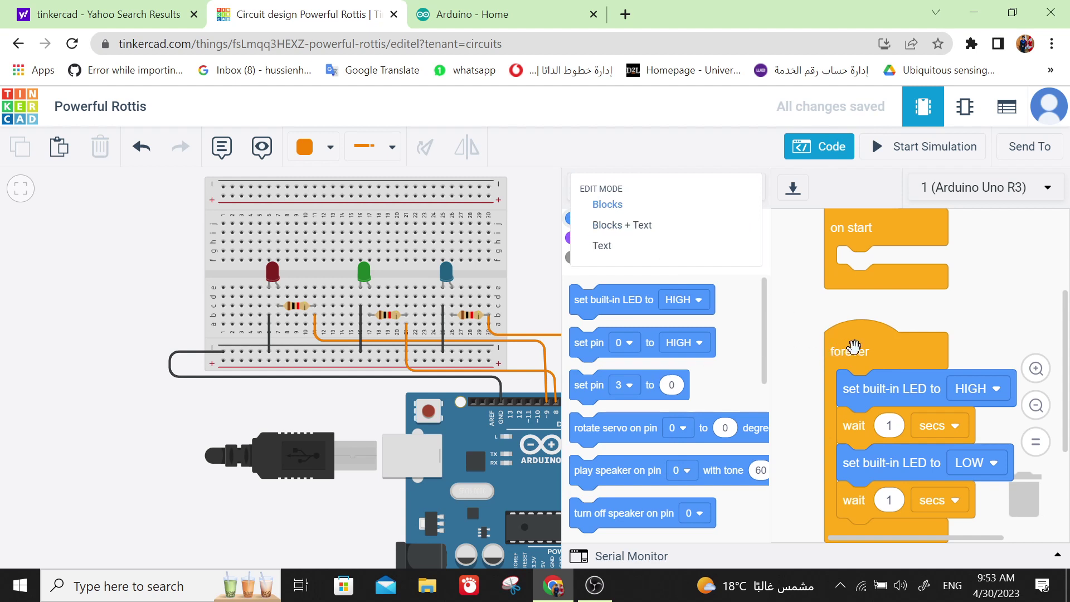
pyautogui.click(628, 226)
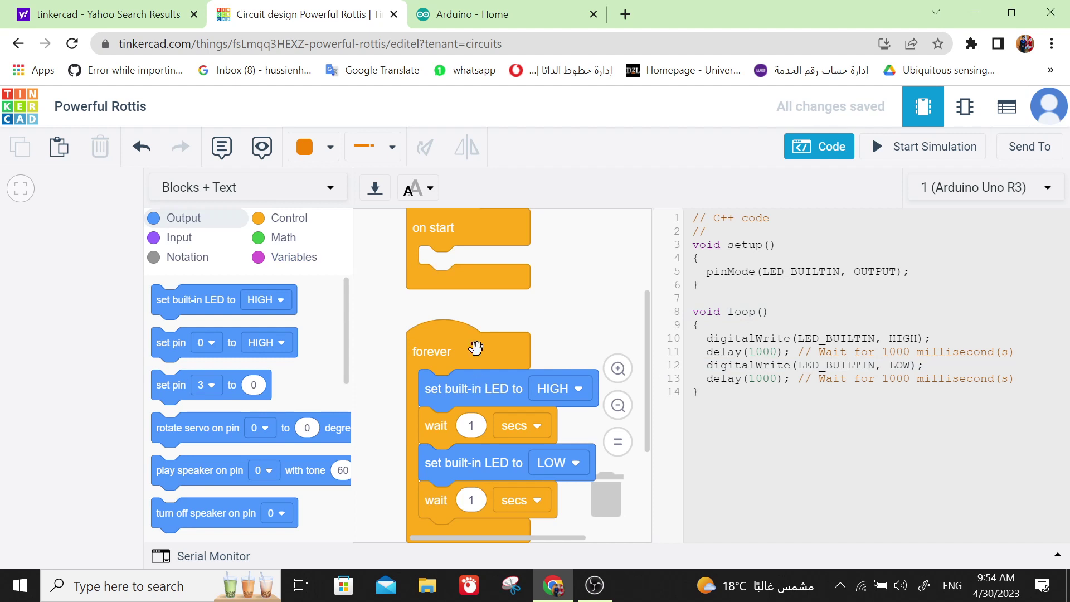
# Delete the default forever block with its contents and the on start block from the program.
pyautogui.moveTo(466, 356); pyautogui.dragTo(441, 345)
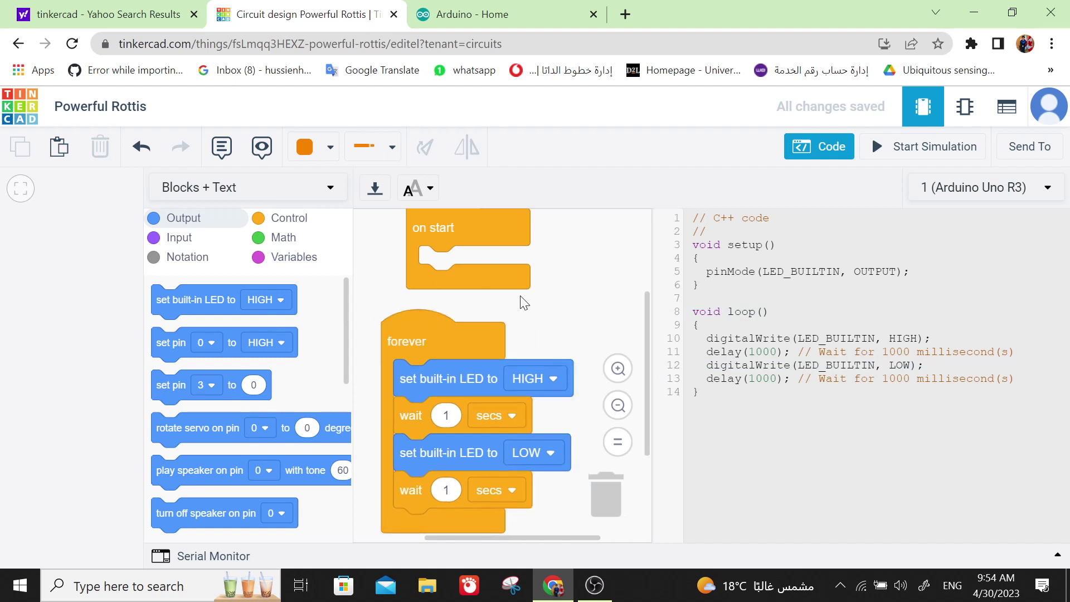
pyautogui.moveTo(444, 329); pyautogui.dragTo(611, 501)
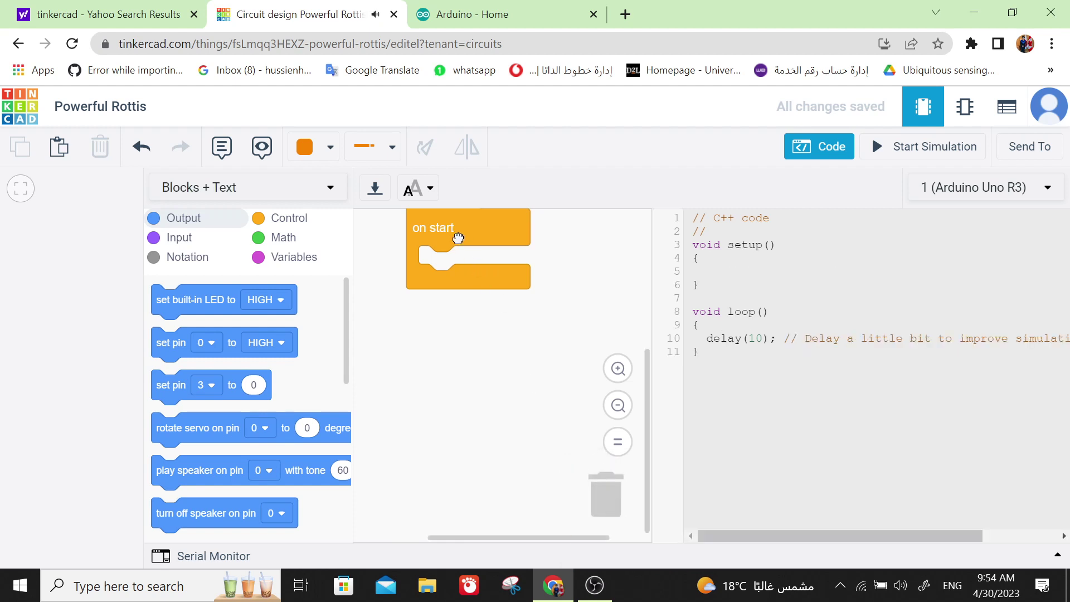
pyautogui.moveTo(459, 238); pyautogui.dragTo(624, 488)
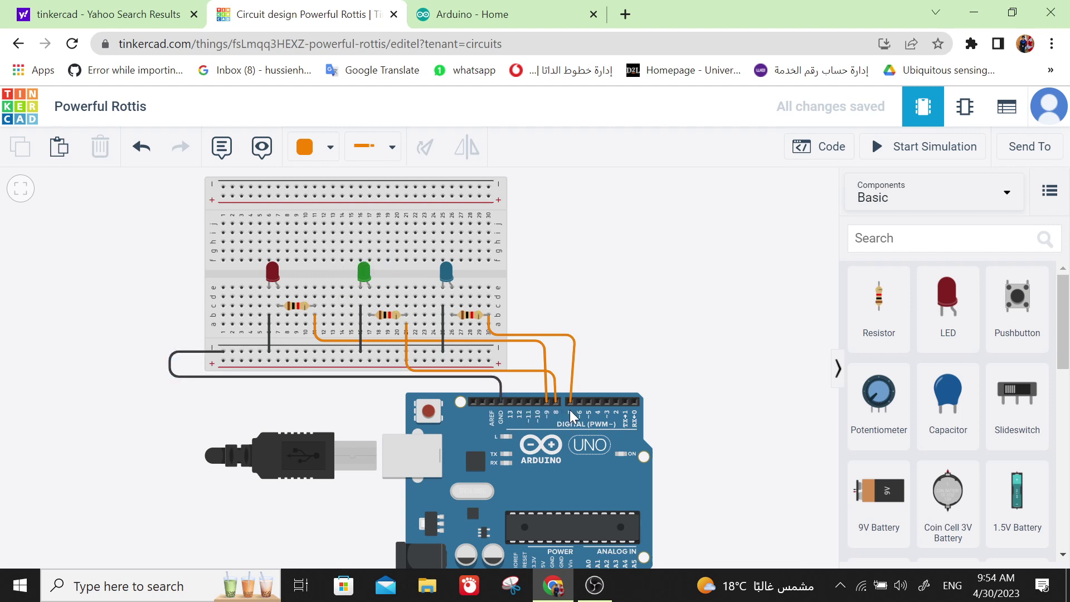
# Reopen the code editor and look through the available Output, Input and Control blocks.
pyautogui.click(818, 153)
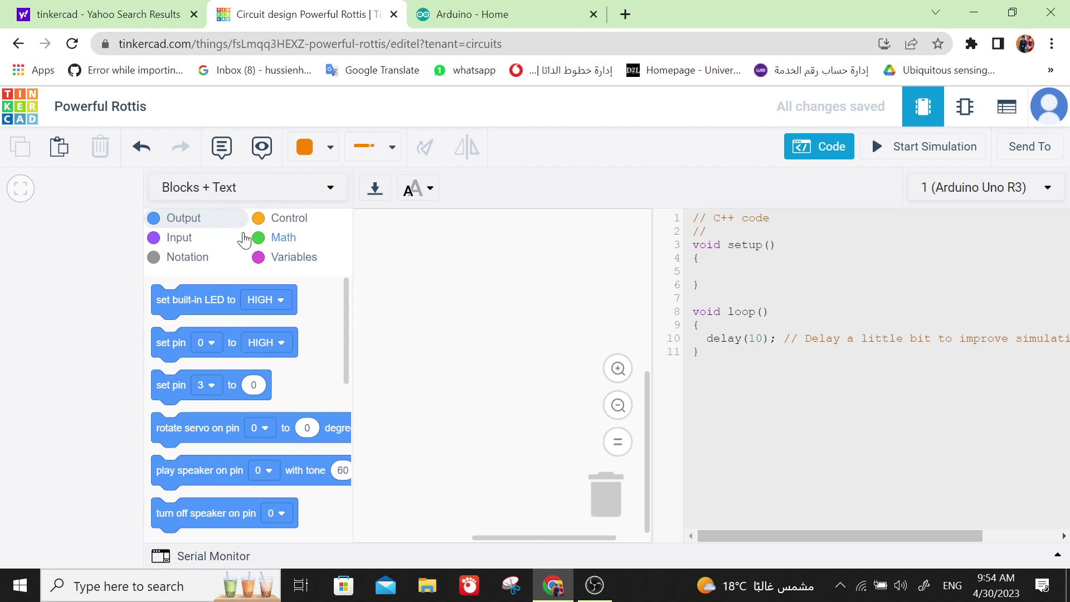
pyautogui.scroll(-1, 223, 338)
pyautogui.scroll(-1, 220, 331)
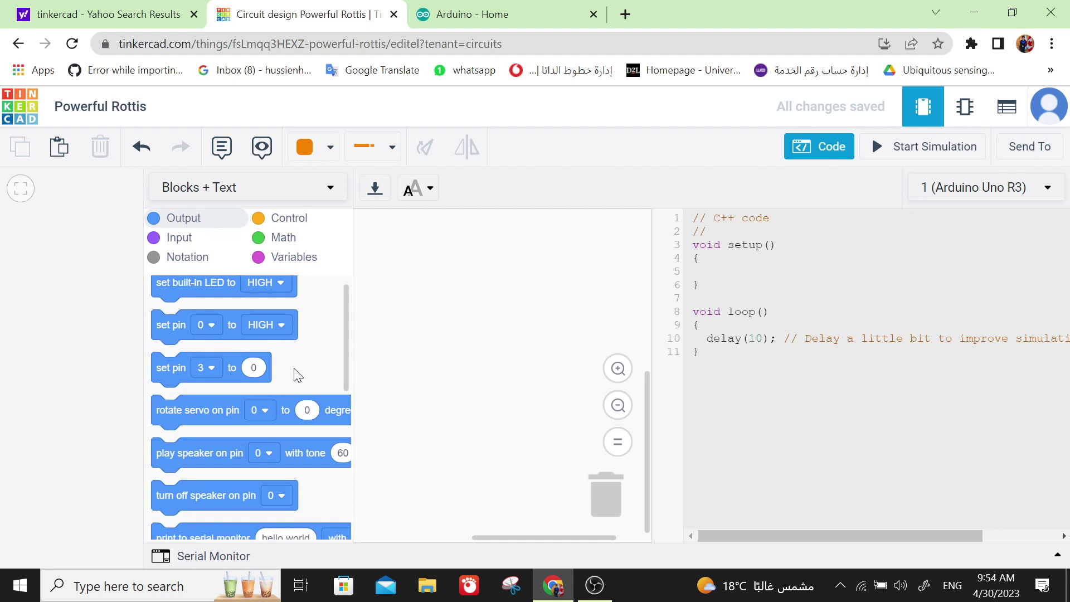
pyautogui.scroll(-4, 294, 371)
pyautogui.scroll(-3, 228, 433)
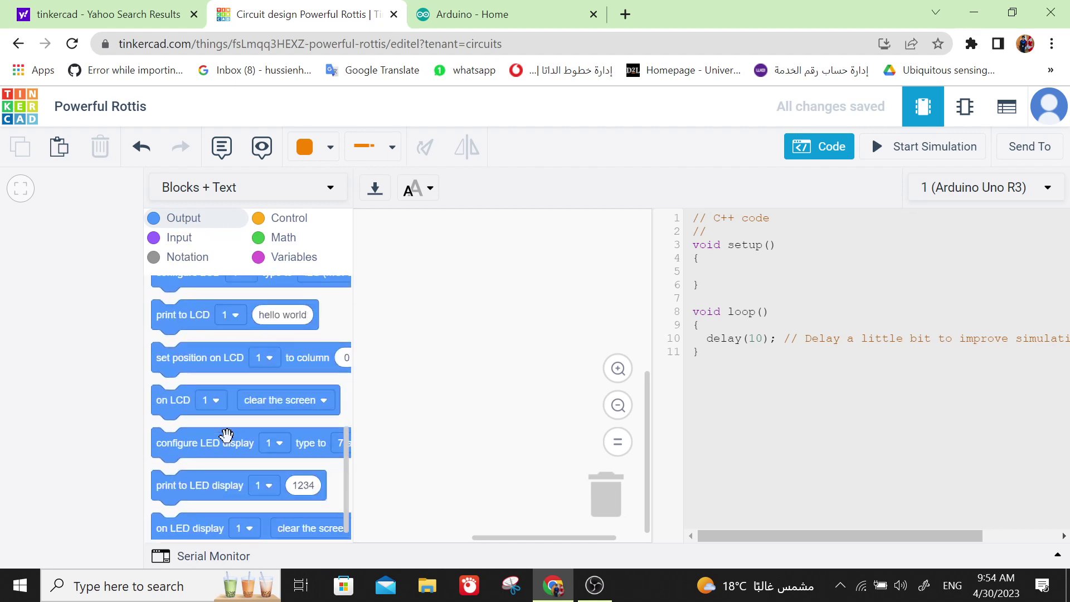
pyautogui.scroll(8, 223, 402)
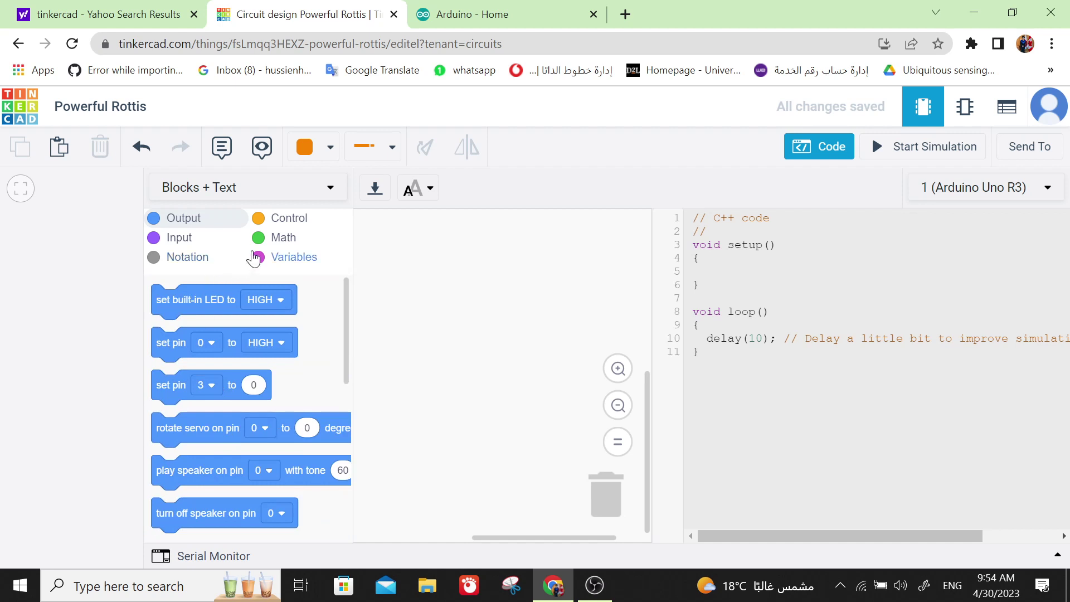
pyautogui.click(201, 241)
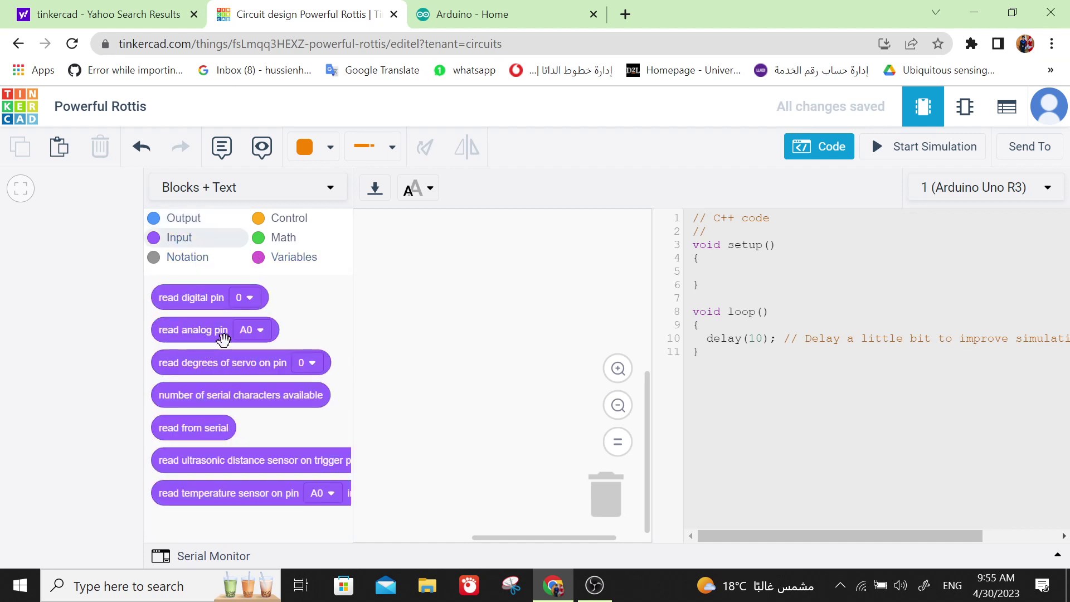
pyautogui.click(276, 226)
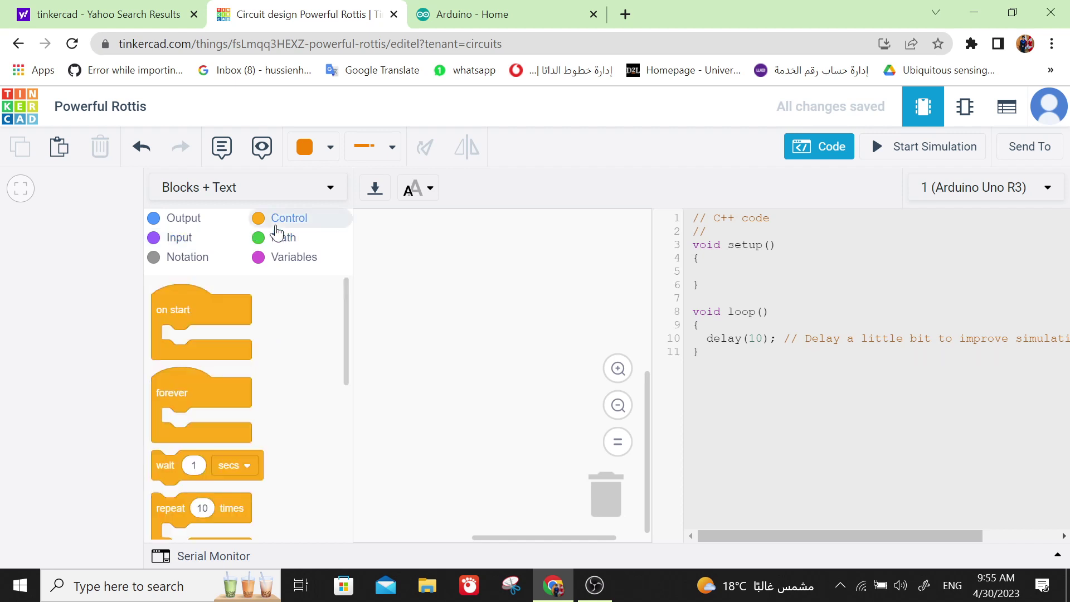
# Look through the rest of the Control blocks, the Math blocks with their and/or options, and the Variables category with its new-variable prompt.
pyautogui.scroll(-2, 292, 370)
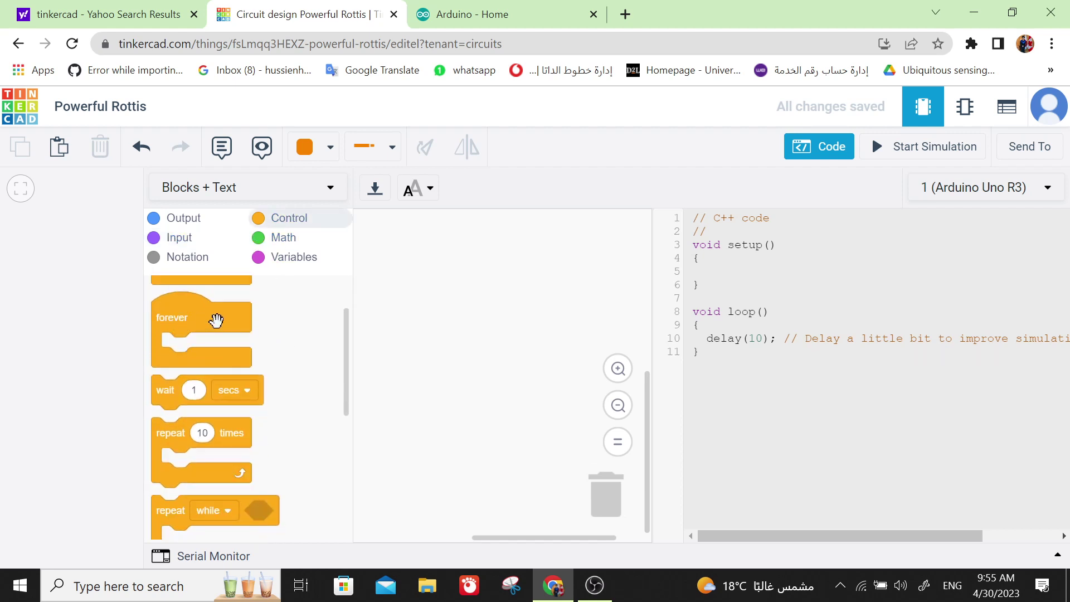
pyautogui.scroll(-2, 230, 402)
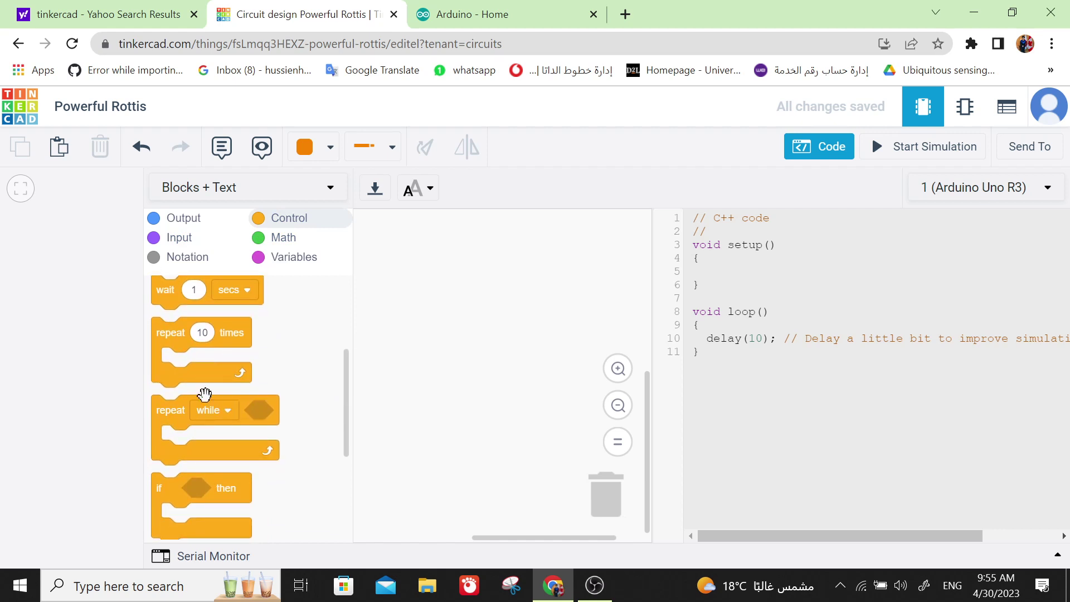
pyautogui.scroll(-1, 207, 418)
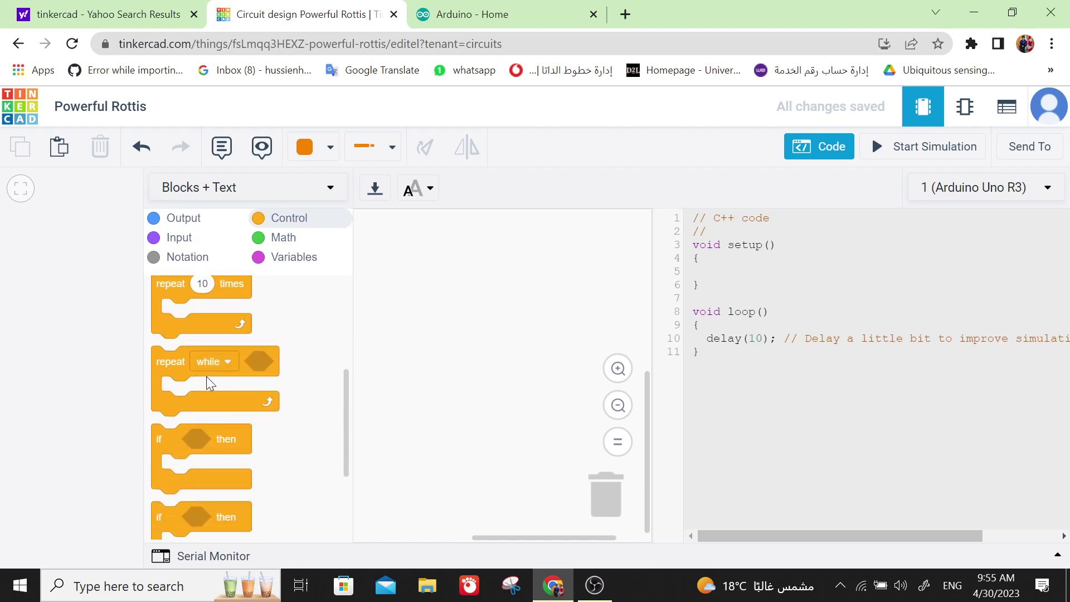
pyautogui.scroll(-1, 206, 378)
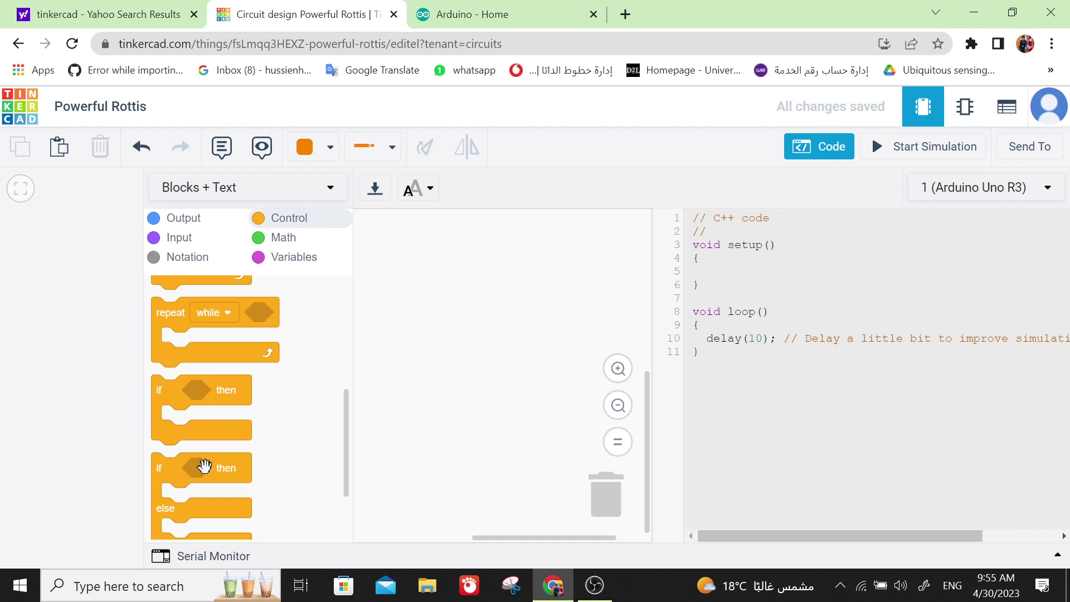
pyautogui.scroll(-2, 203, 473)
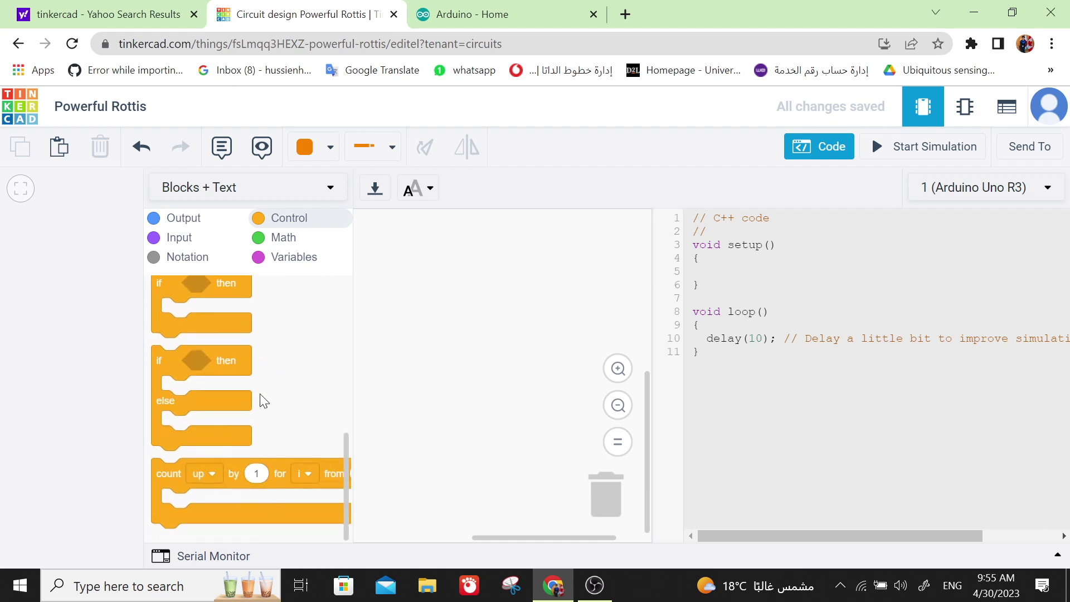
pyautogui.scroll(4, 273, 346)
pyautogui.click(292, 239)
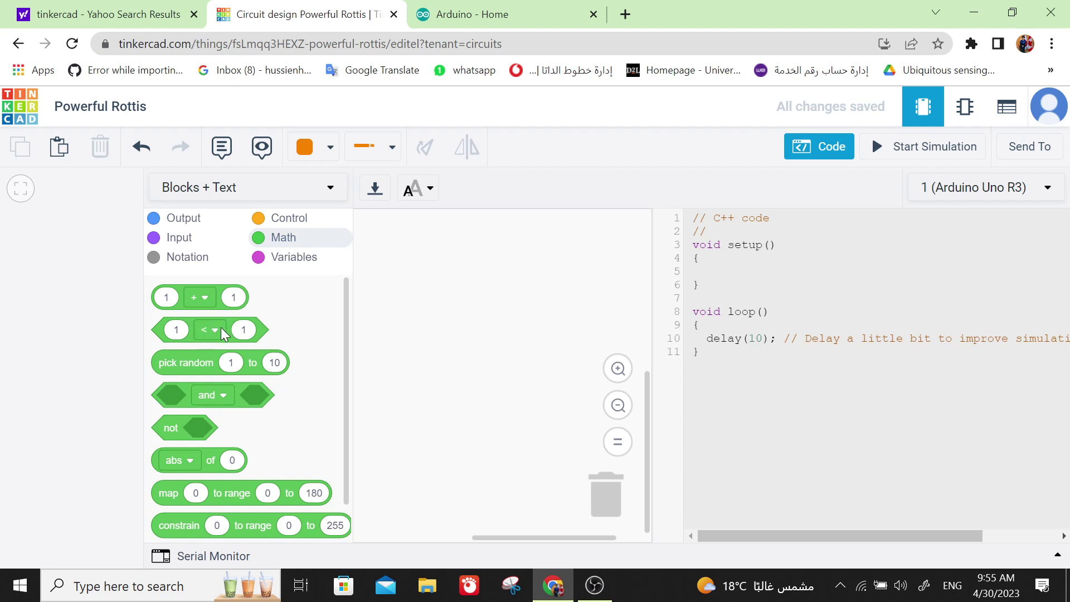
pyautogui.scroll(-1, 195, 341)
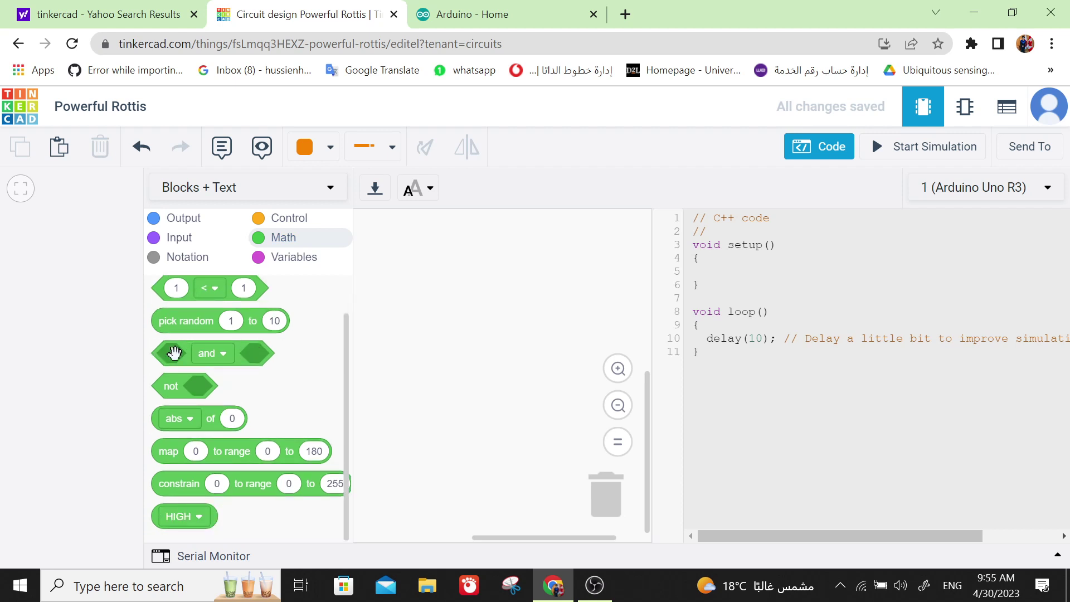
pyautogui.click(219, 356)
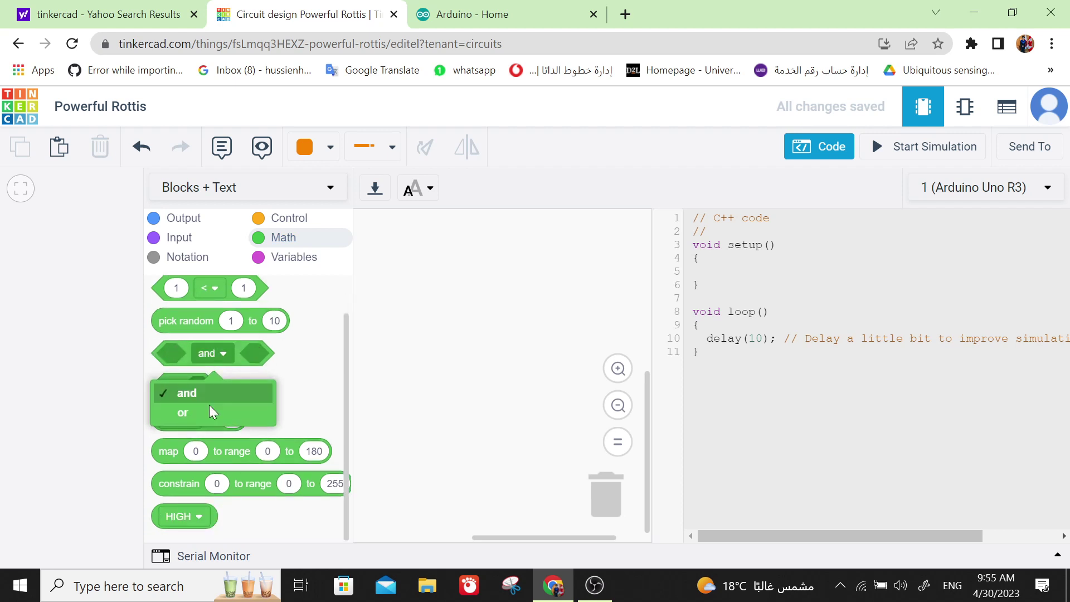
pyautogui.click(322, 366)
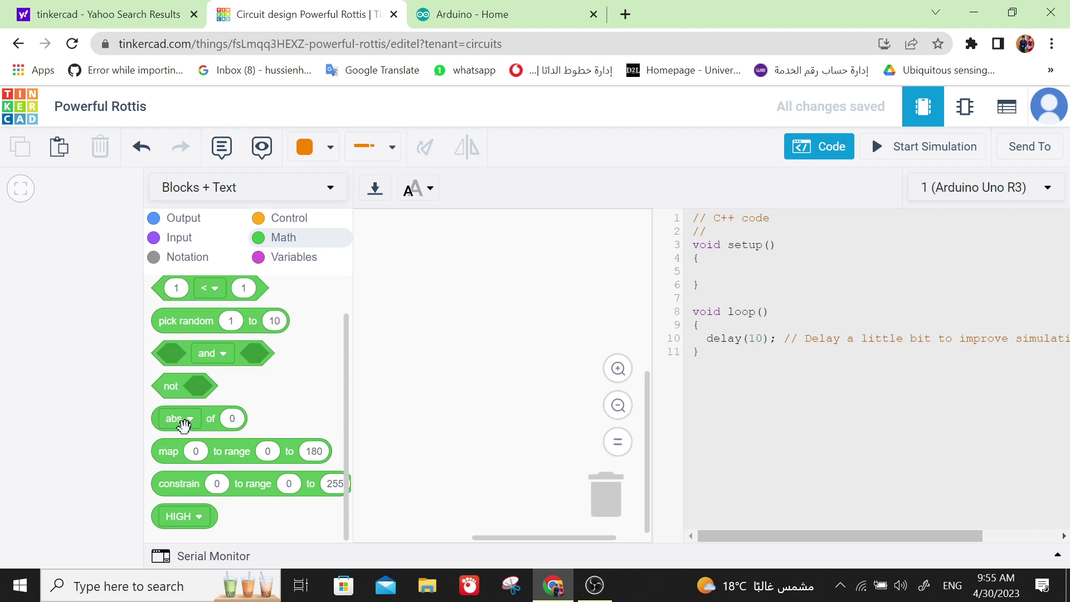
pyautogui.scroll(1, 281, 455)
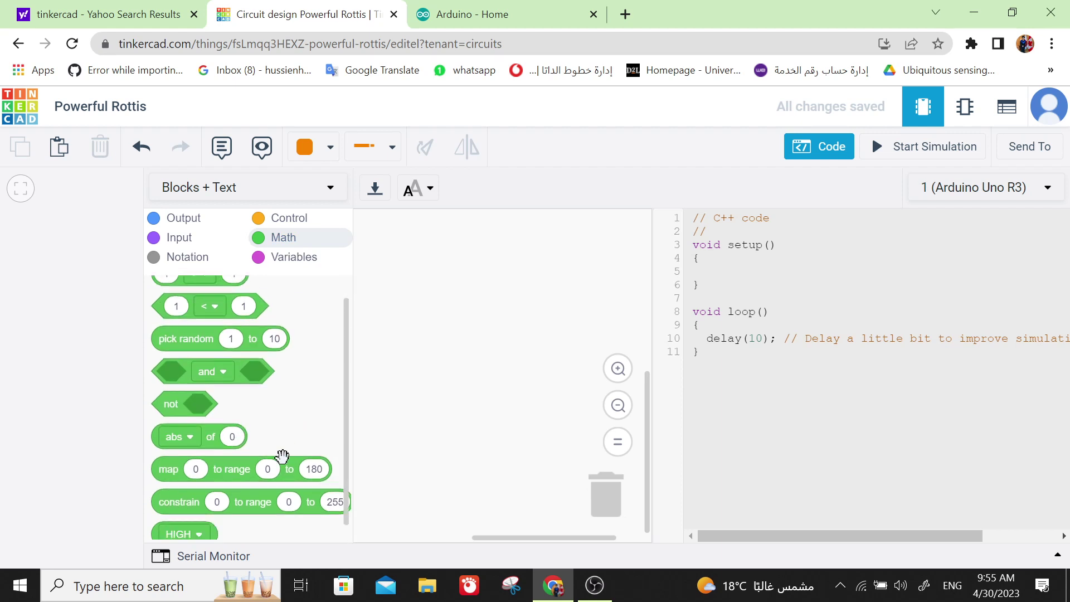
pyautogui.scroll(1, 282, 456)
pyautogui.click(283, 260)
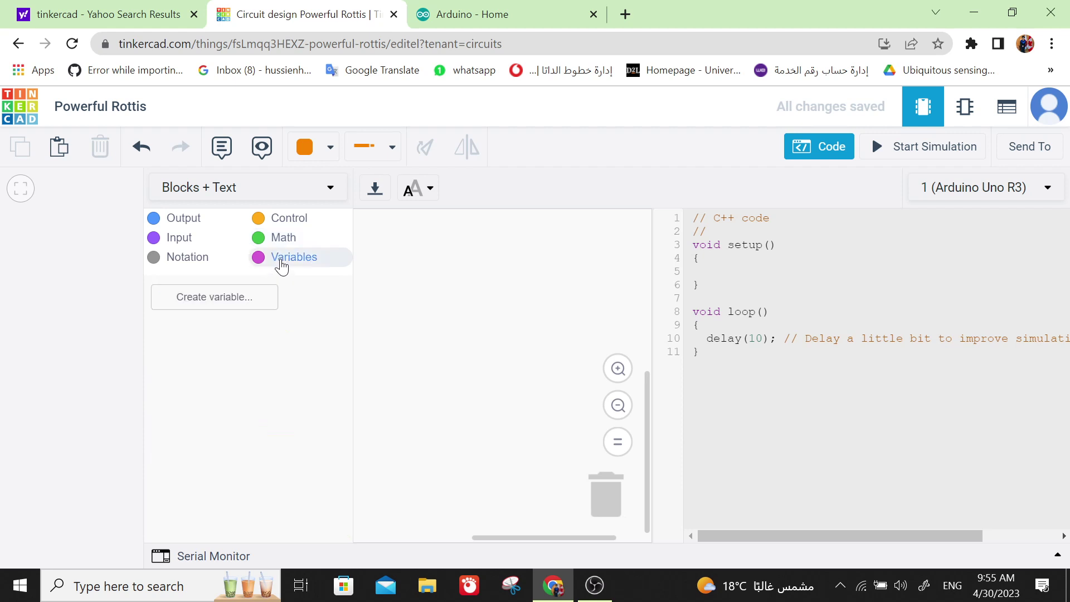
pyautogui.click(195, 303)
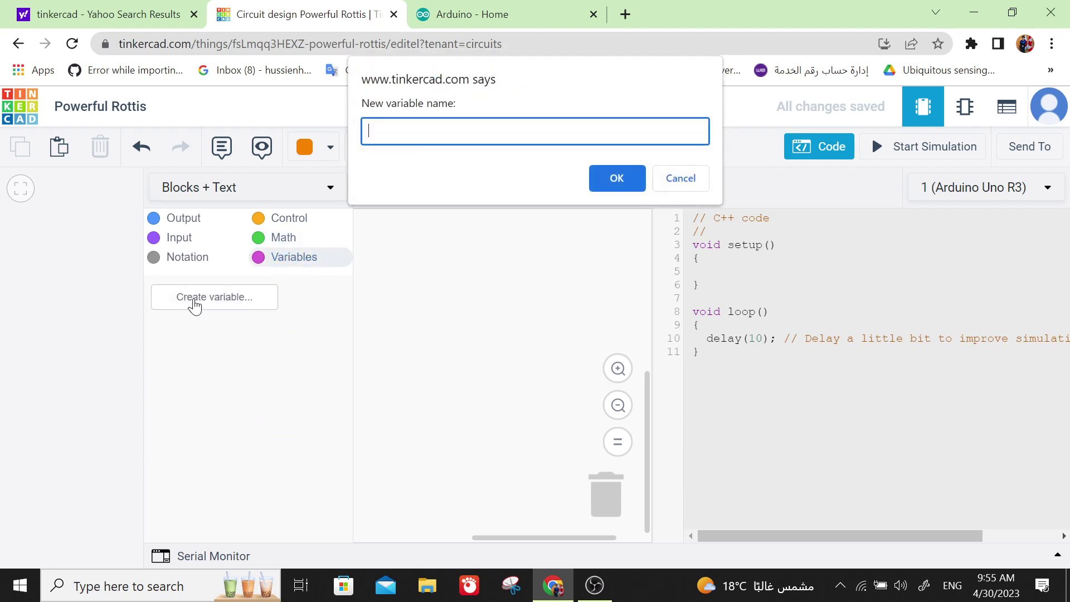
pyautogui.click(673, 174)
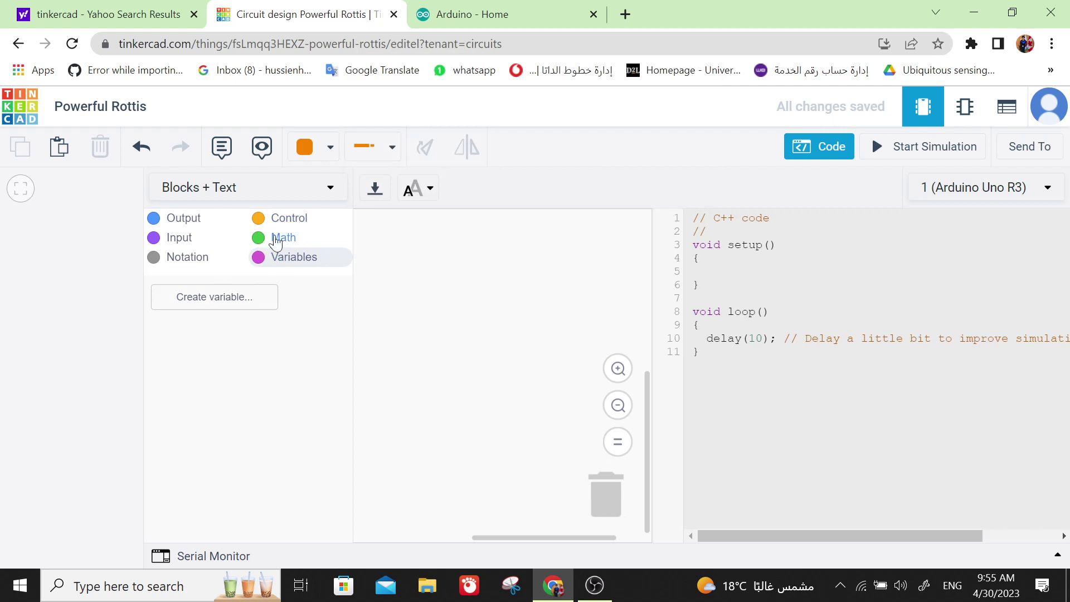
# Add a digital set pin block to the empty program and set its pin to 9, keeping the value HIGH.
pyautogui.click(183, 218)
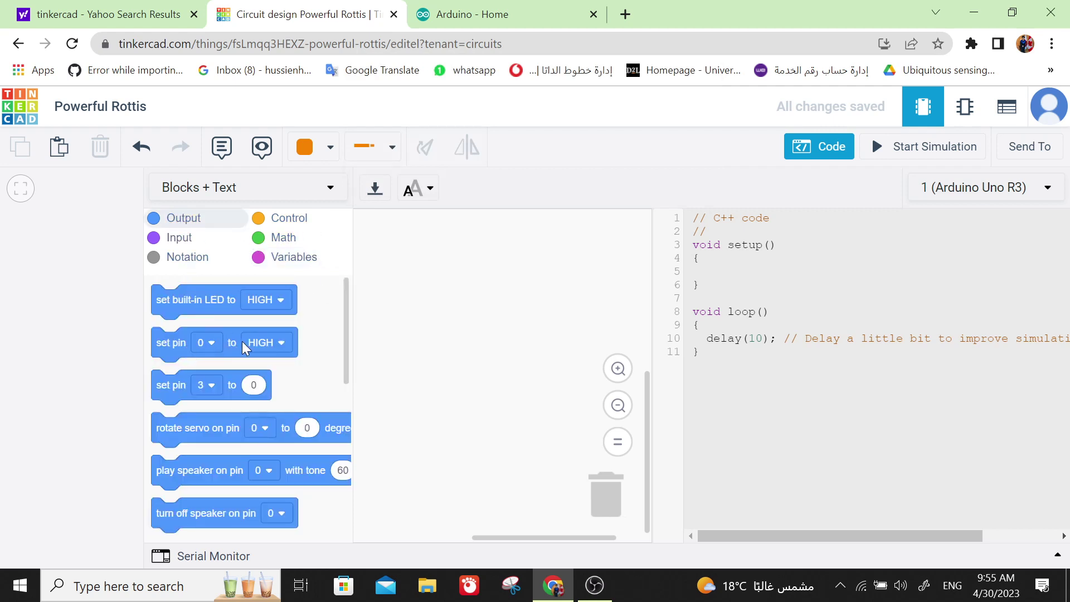
pyautogui.moveTo(237, 341); pyautogui.dragTo(475, 274)
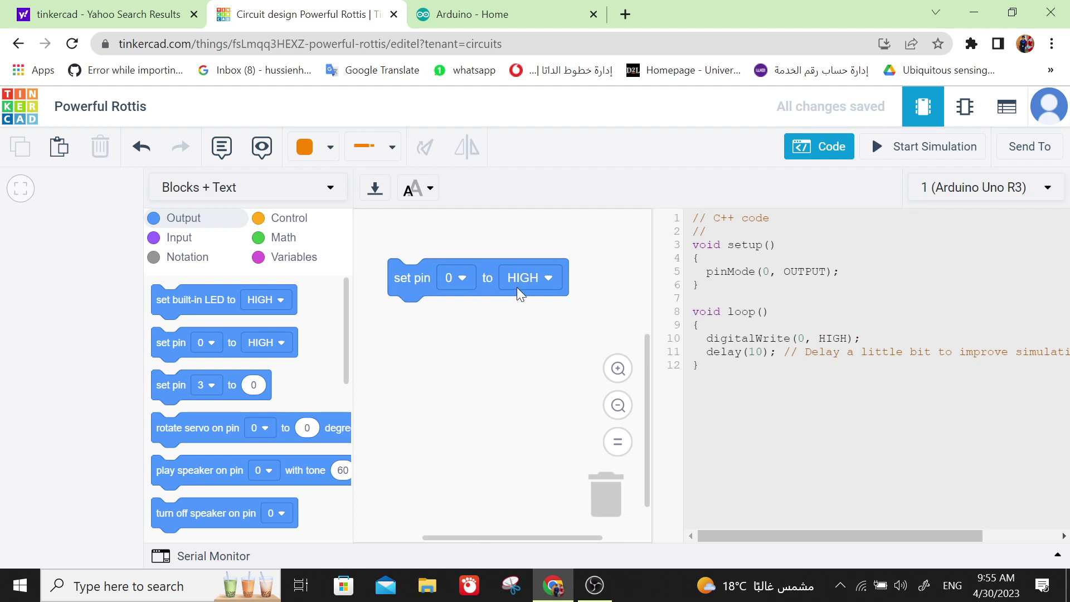
pyautogui.click(86, 366)
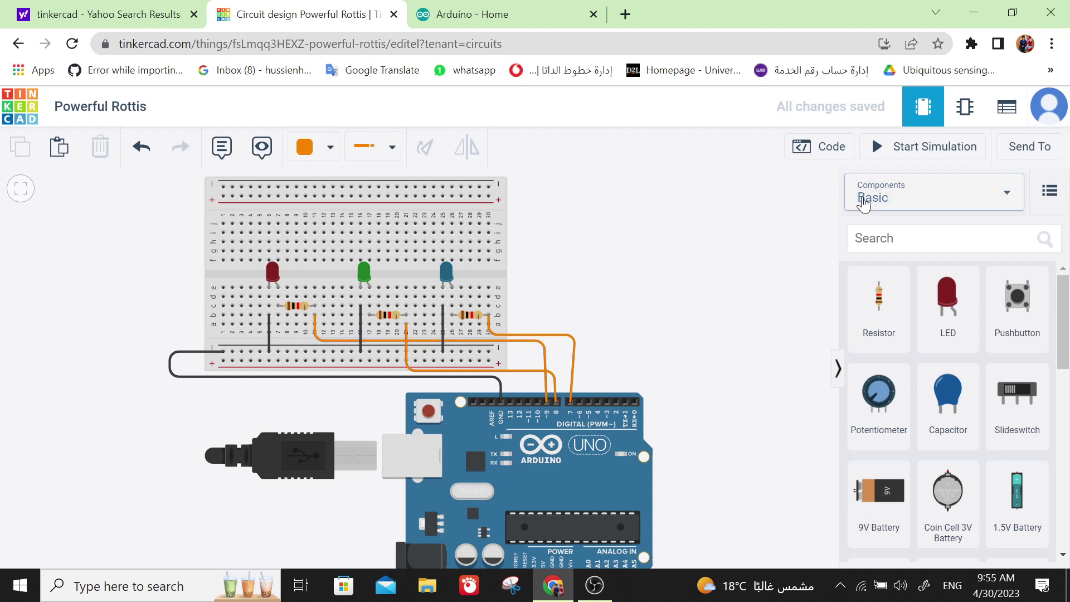
pyautogui.click(831, 147)
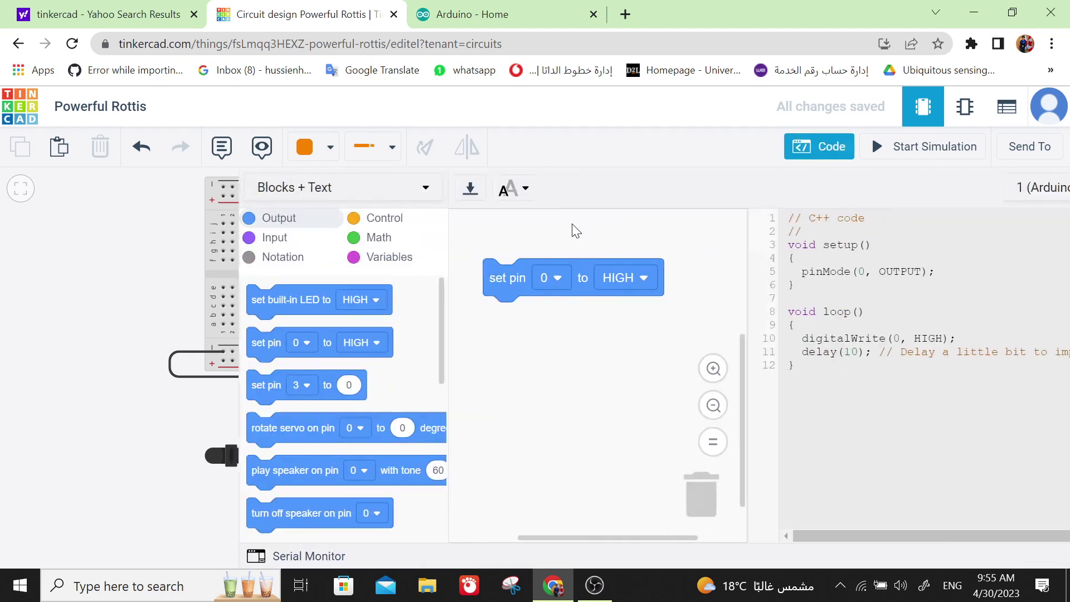
pyautogui.click(460, 278)
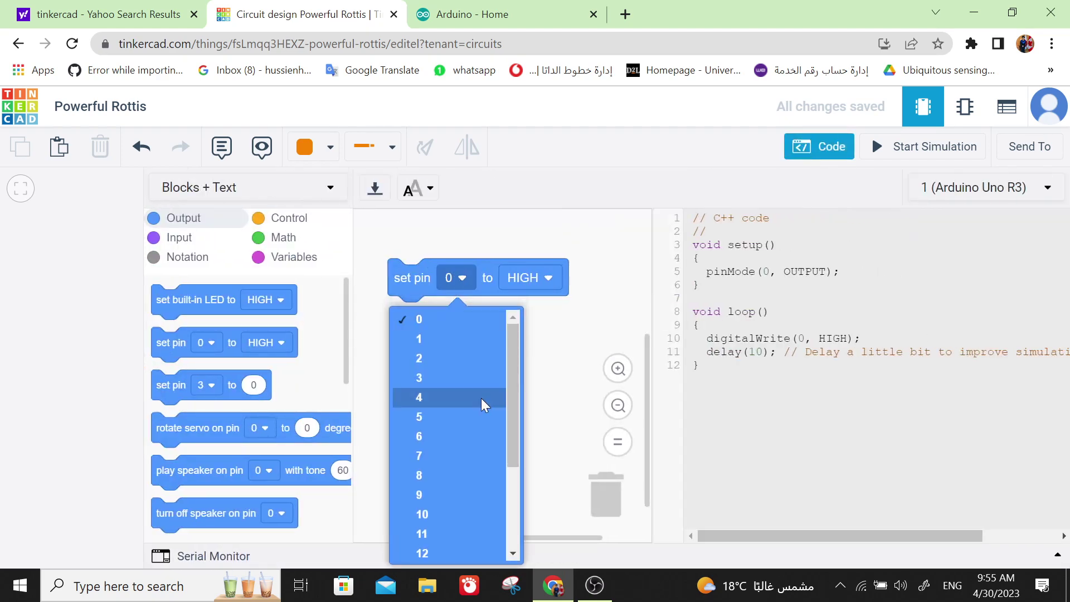
pyautogui.scroll(-3, 481, 398)
pyautogui.click(447, 410)
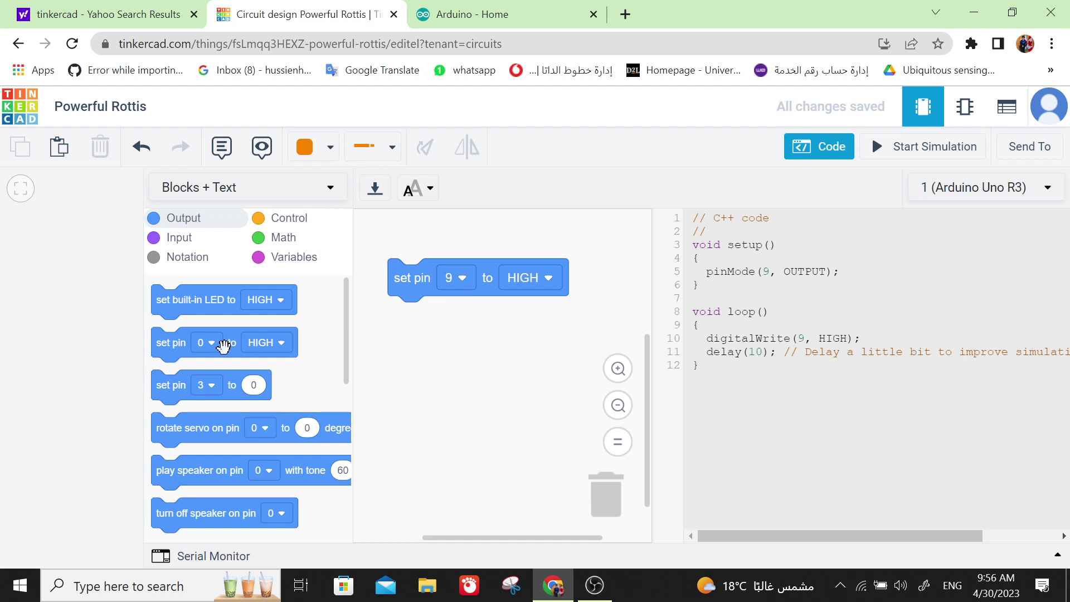
# Attach two more digital set pin blocks below the pin 9 block and set their pins to 8 and 7.
pyautogui.moveTo(223, 345); pyautogui.dragTo(443, 325)
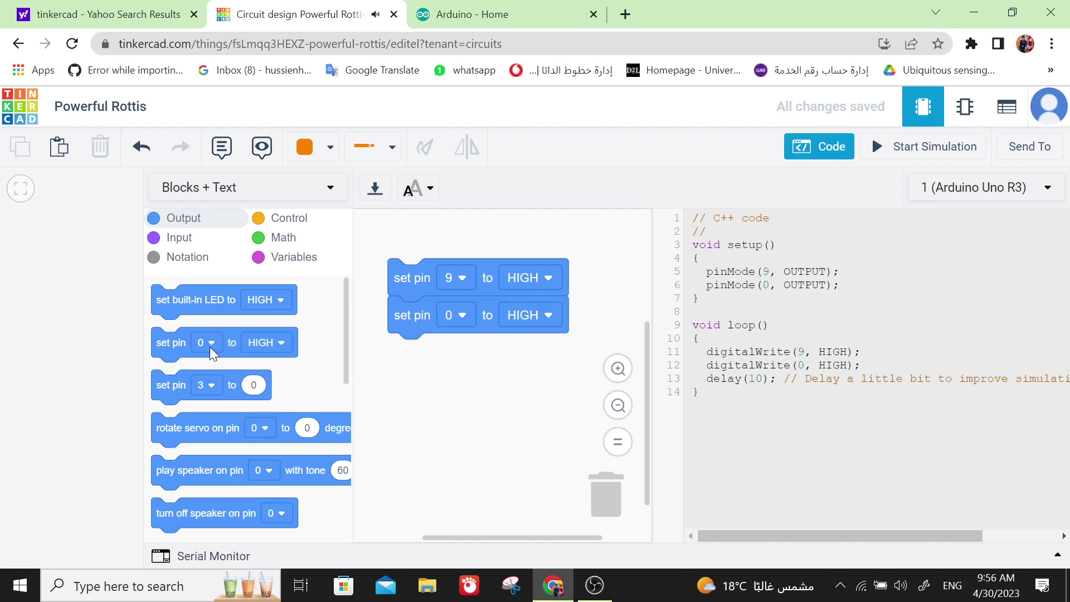
pyautogui.moveTo(209, 347); pyautogui.dragTo(443, 354)
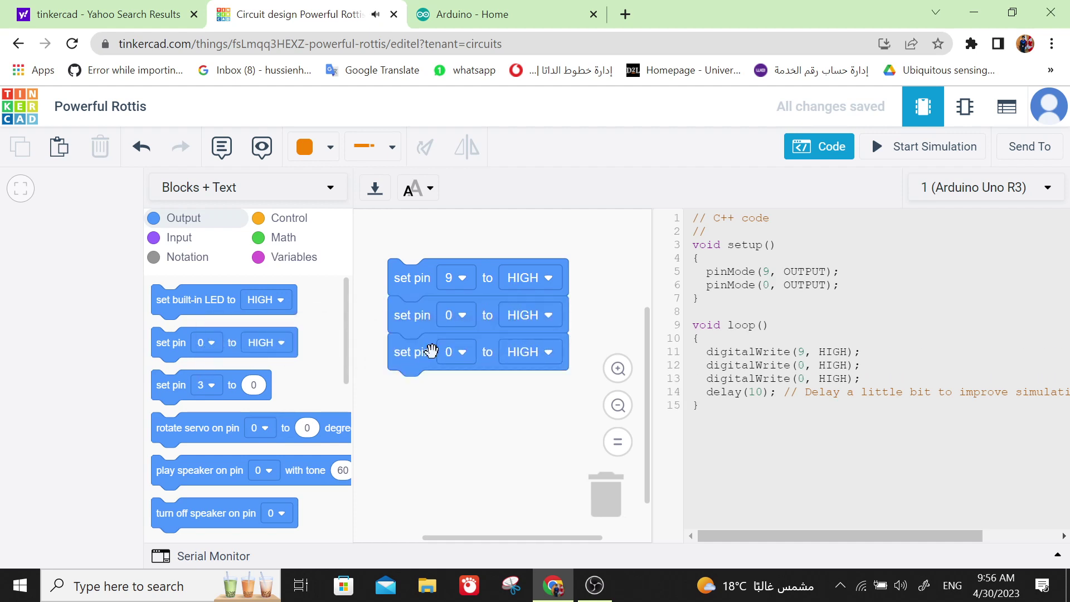
pyautogui.click(450, 320)
pyautogui.click(56, 395)
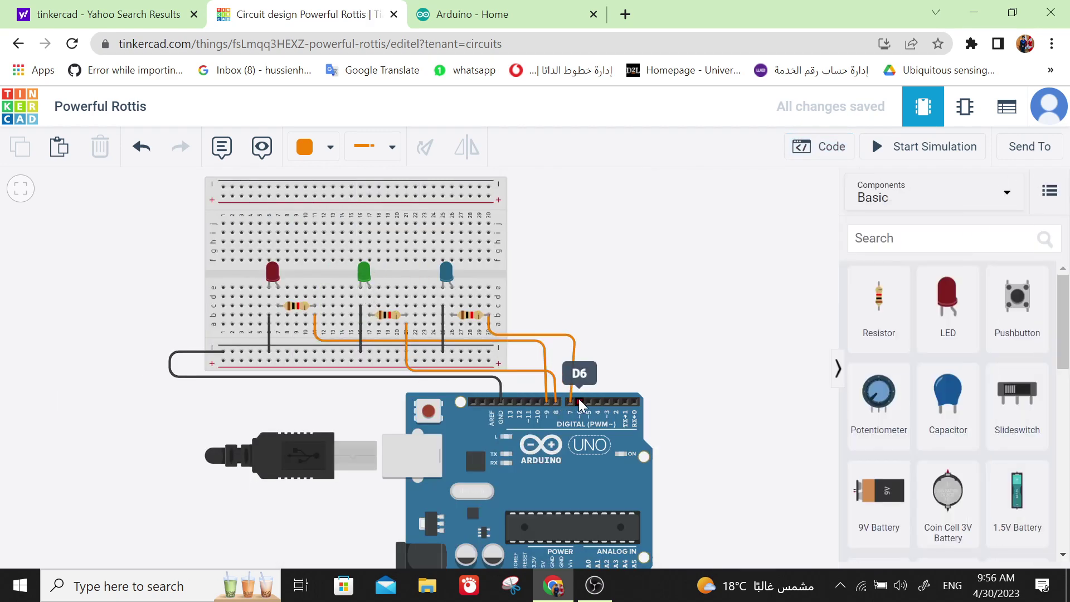
pyautogui.click(821, 146)
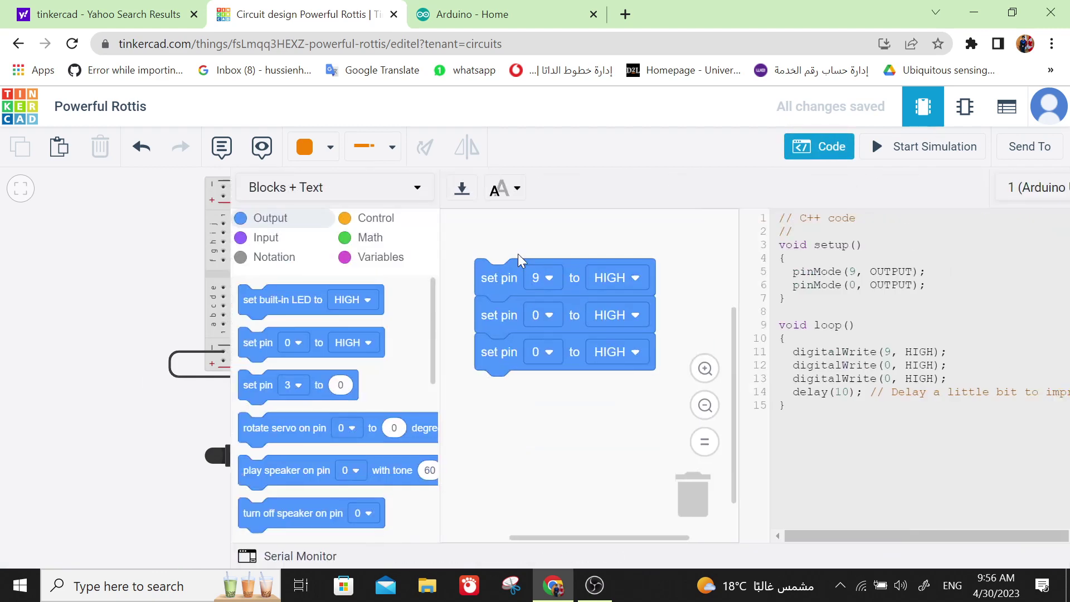
pyautogui.click(459, 322)
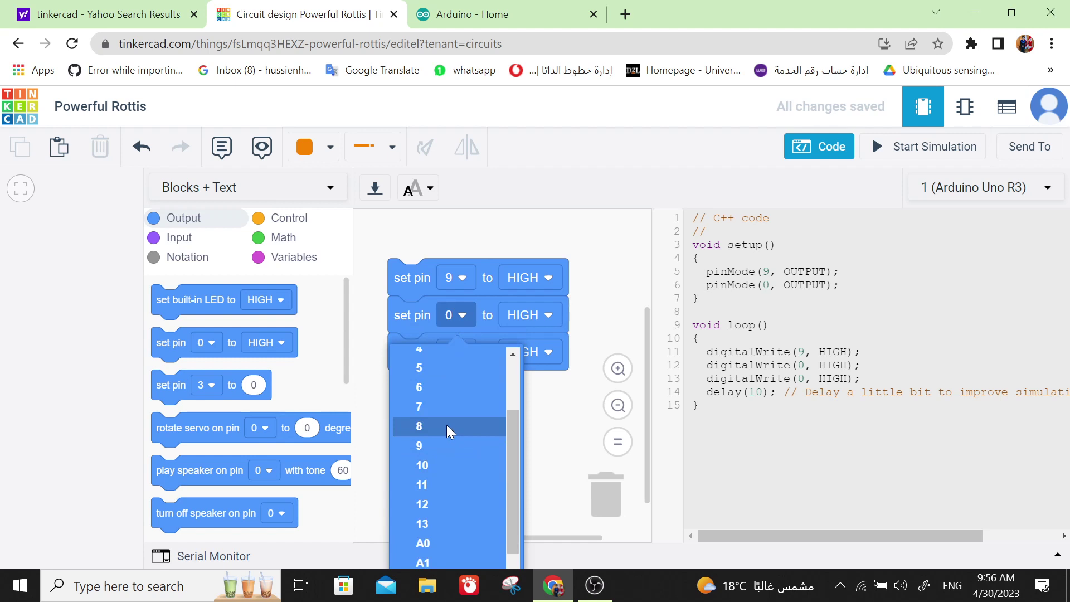
pyautogui.click(446, 425)
pyautogui.click(459, 350)
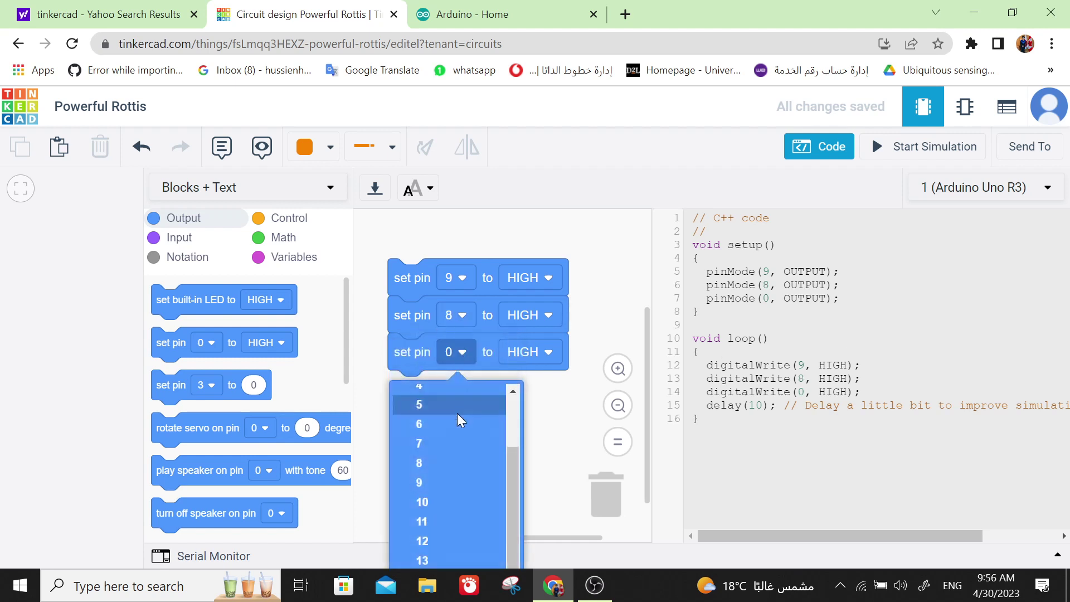
pyautogui.click(444, 444)
# Set the output value of the pin 8 and pin 7 blocks to LOW.
pyautogui.click(542, 316)
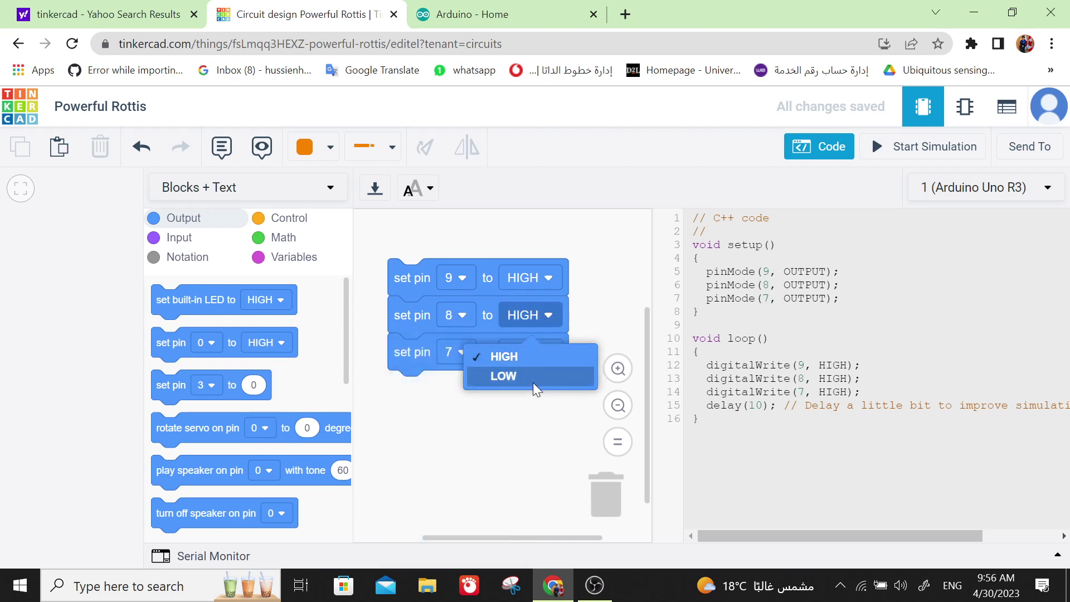
pyautogui.click(533, 383)
pyautogui.click(538, 350)
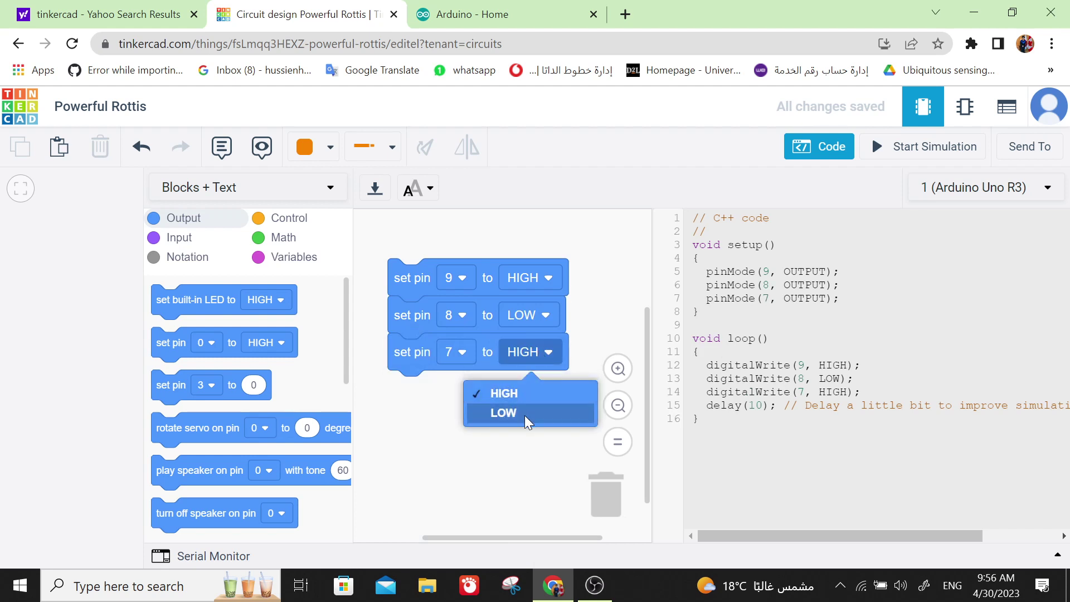
pyautogui.click(524, 416)
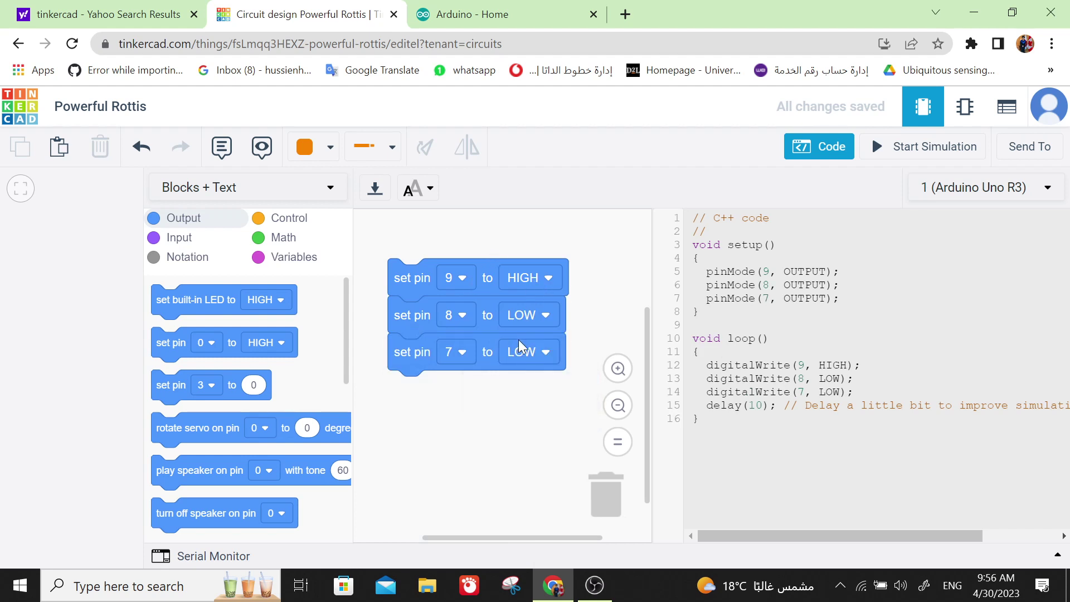
# Attach a wait block of 1 secs below the pin 7 block.
pyautogui.click(273, 218)
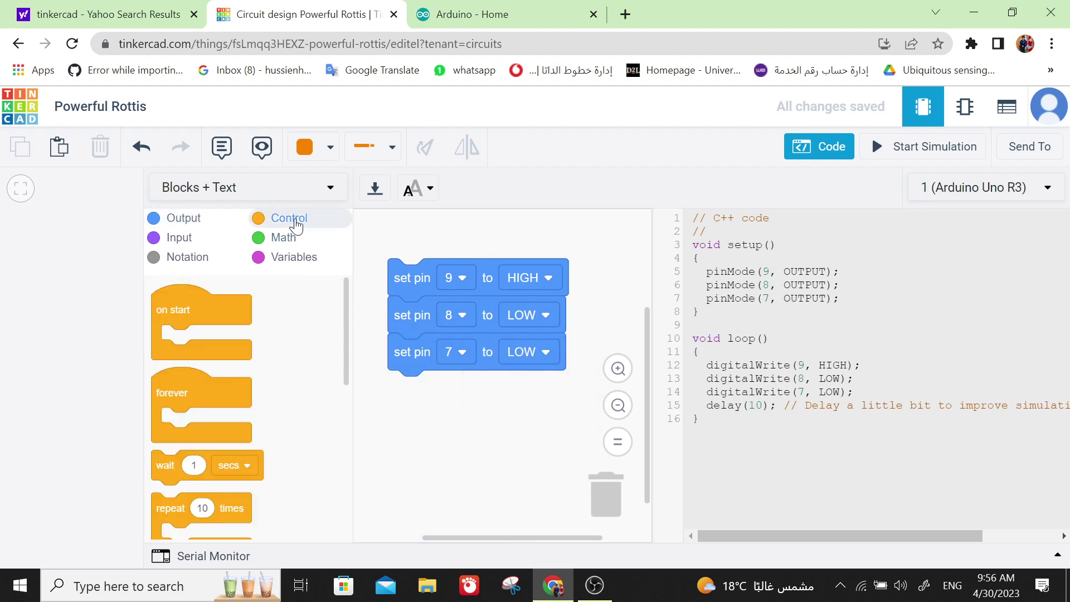
pyautogui.scroll(-2, 229, 409)
pyautogui.scroll(-2, 229, 410)
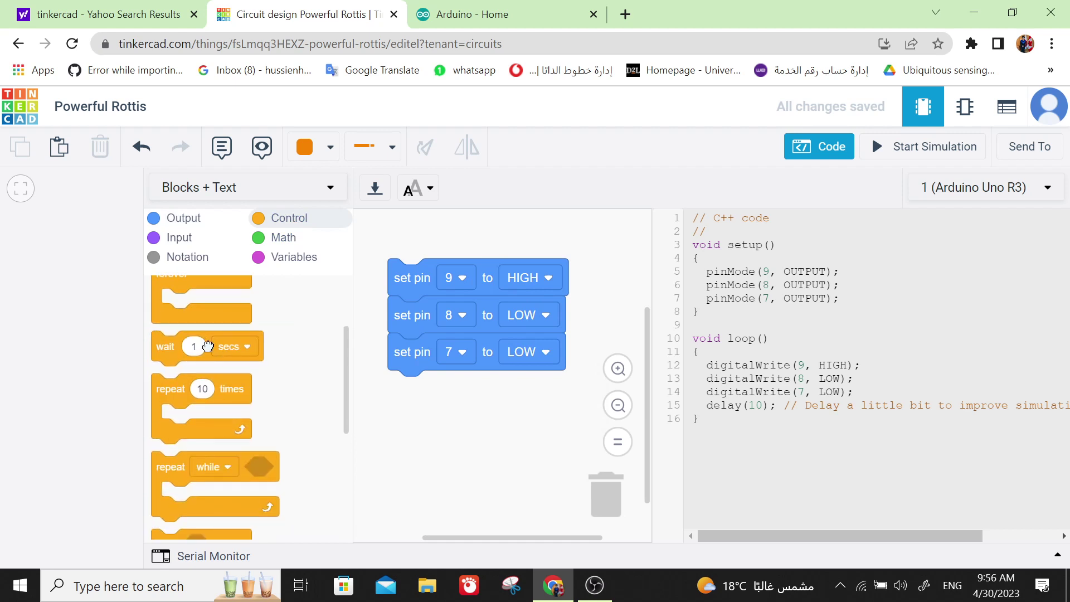
pyautogui.moveTo(207, 346); pyautogui.dragTo(443, 390)
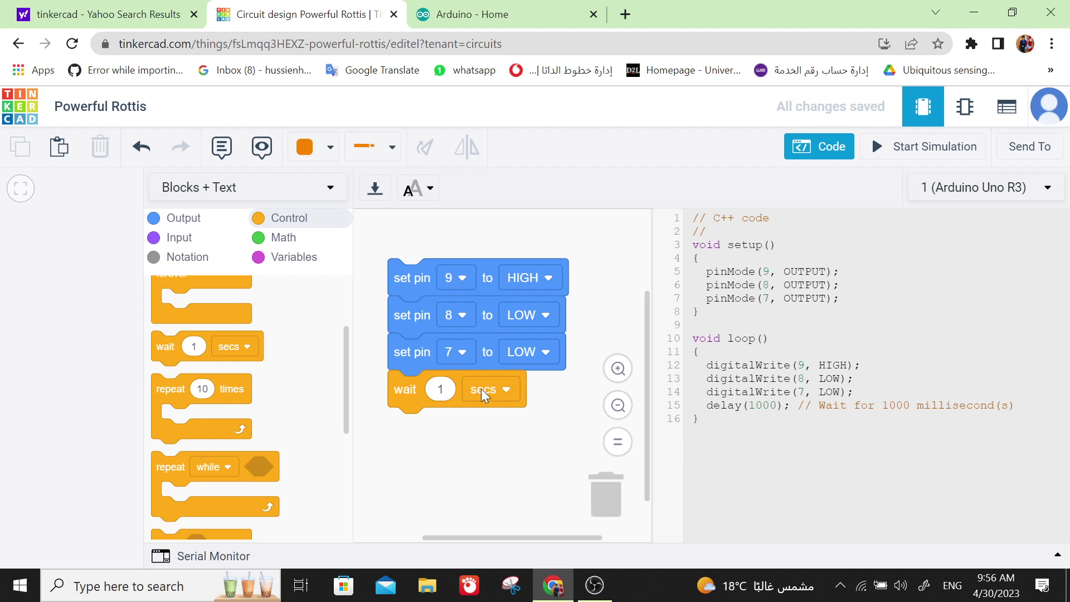
pyautogui.rightClick(474, 302)
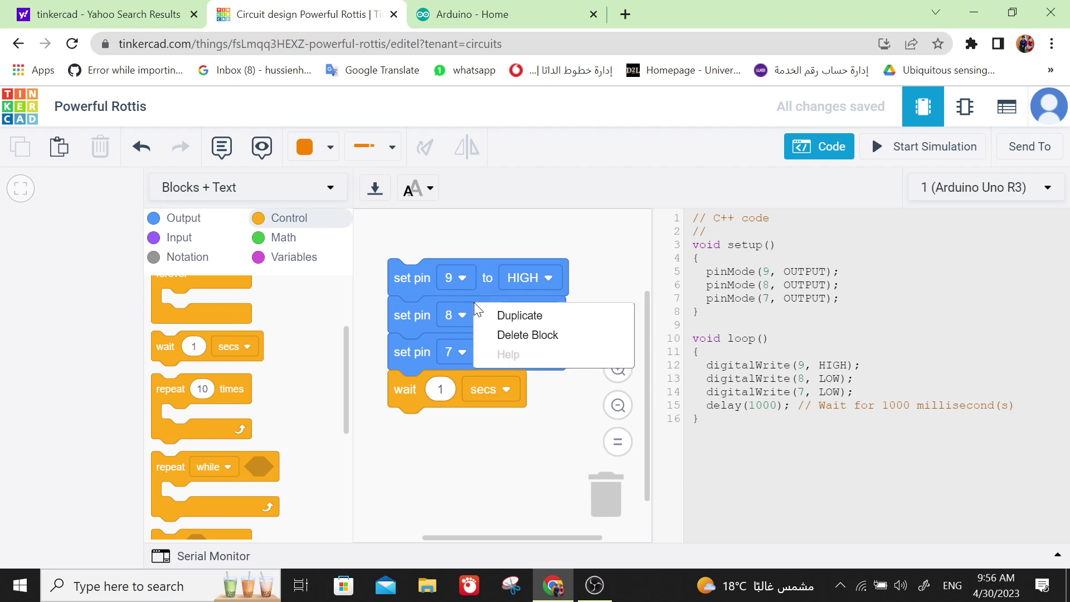
pyautogui.click(514, 317)
pyautogui.moveTo(488, 349); pyautogui.dragTo(388, 406)
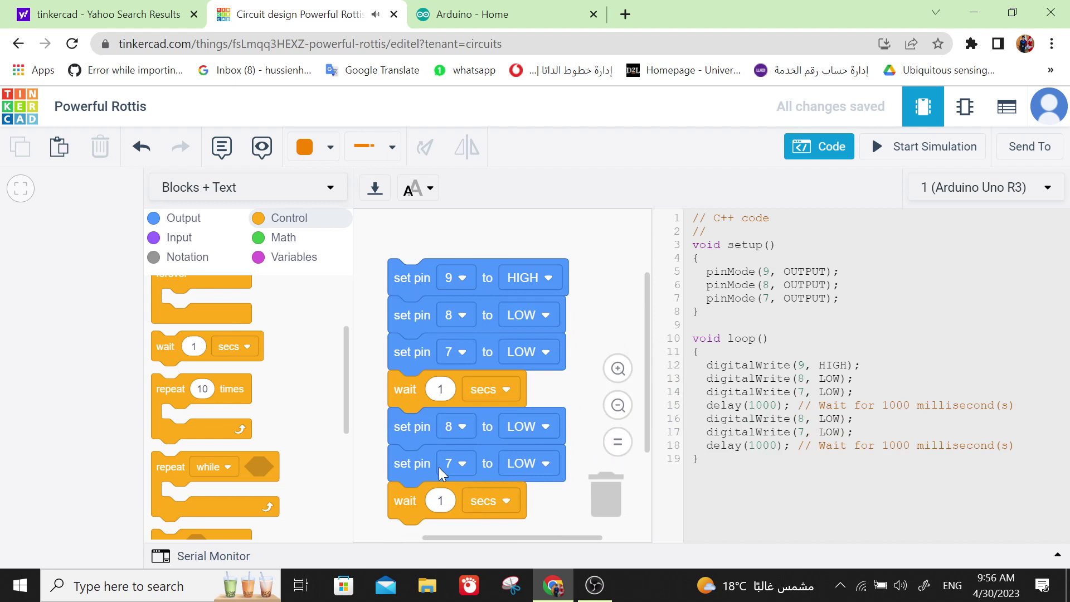
pyautogui.hotkey('ctrl', 'z')
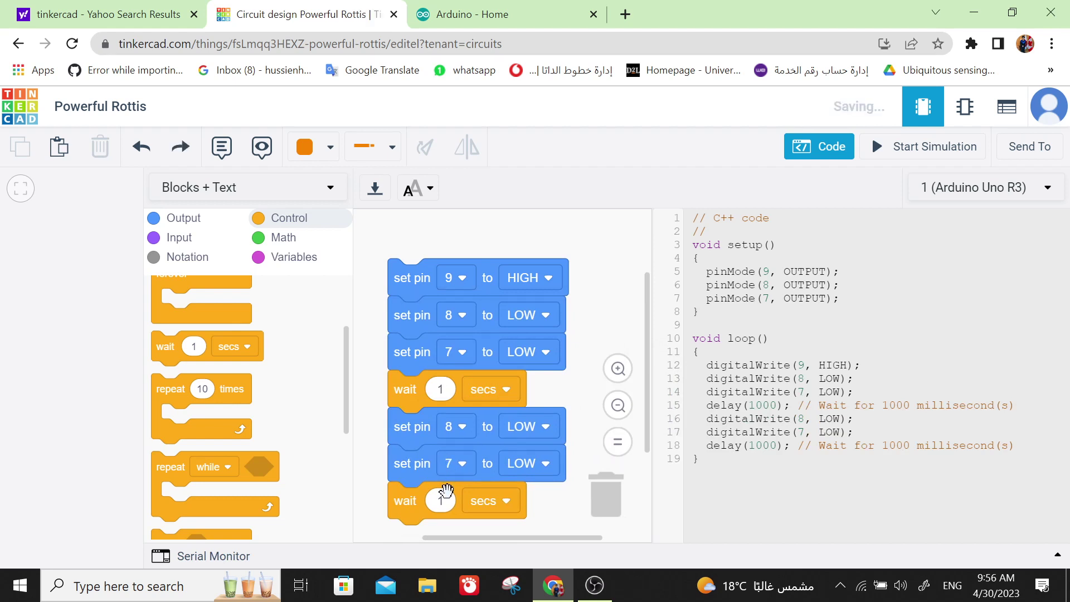
pyautogui.moveTo(516, 470); pyautogui.dragTo(623, 489)
pyautogui.moveTo(507, 427); pyautogui.dragTo(627, 492)
# Duplicate the whole stack from the pin 9 block and attach the copy below the wait block.
pyautogui.rightClick(477, 272)
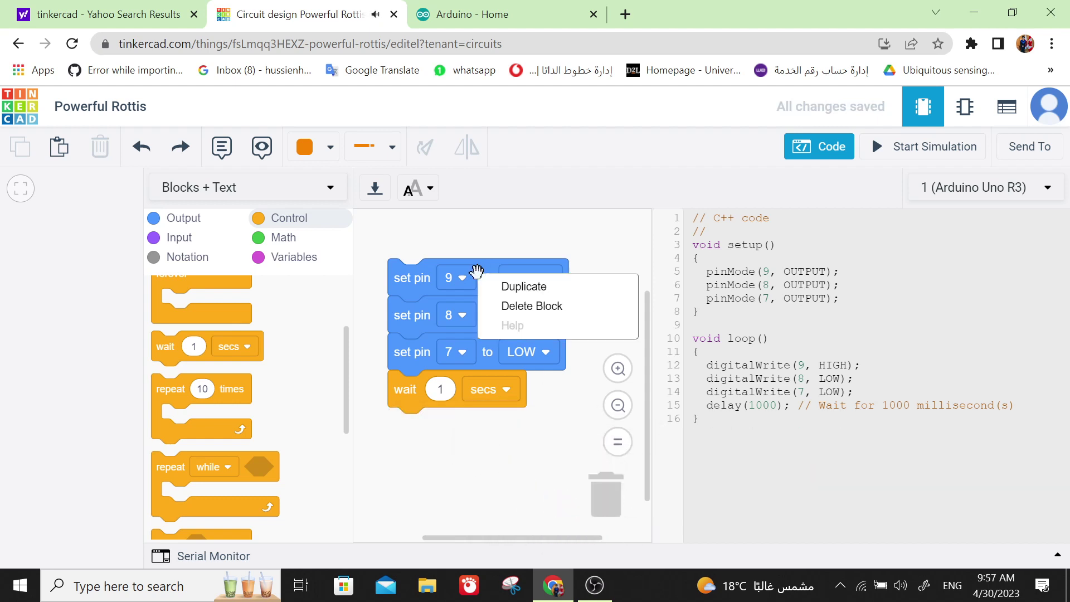
pyautogui.click(504, 285)
pyautogui.moveTo(503, 286)
pyautogui.mouseDown()
pyautogui.moveTo(445, 300)
pyautogui.moveTo(384, 366)
pyautogui.moveTo(375, 417)
pyautogui.mouseUp()
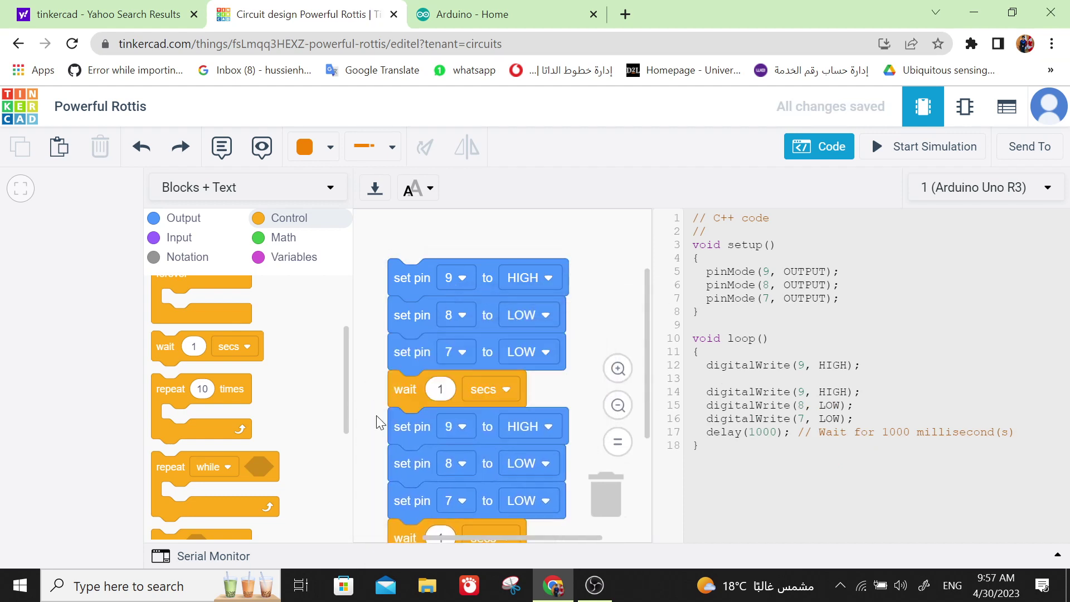
# In the second block group, set the pin 9 output to LOW and the pin 8 output to HIGH.
pyautogui.scroll(-3, 555, 390)
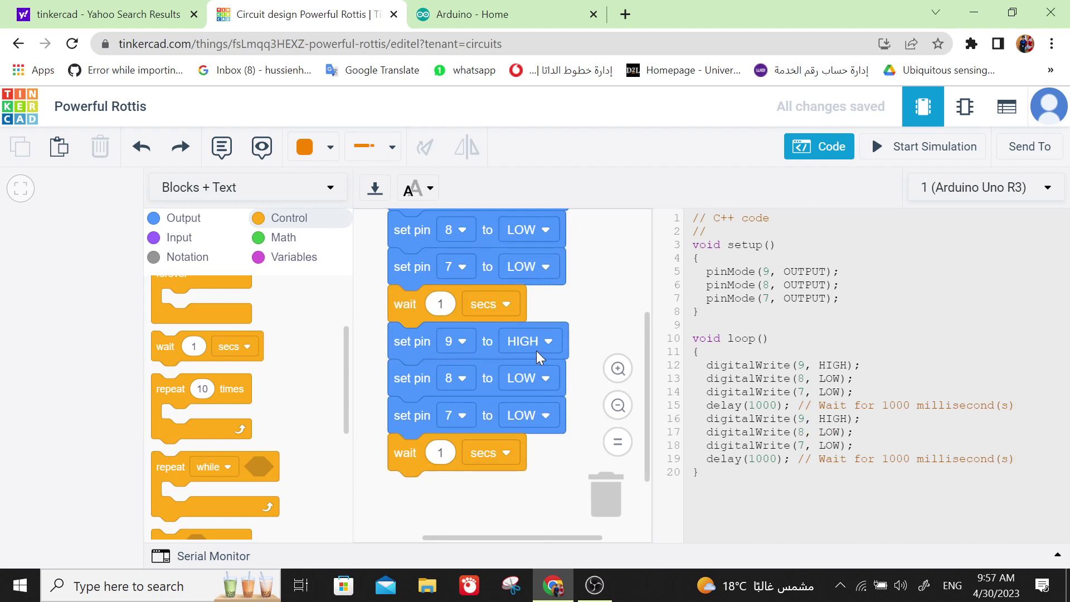
pyautogui.click(533, 342)
pyautogui.click(526, 401)
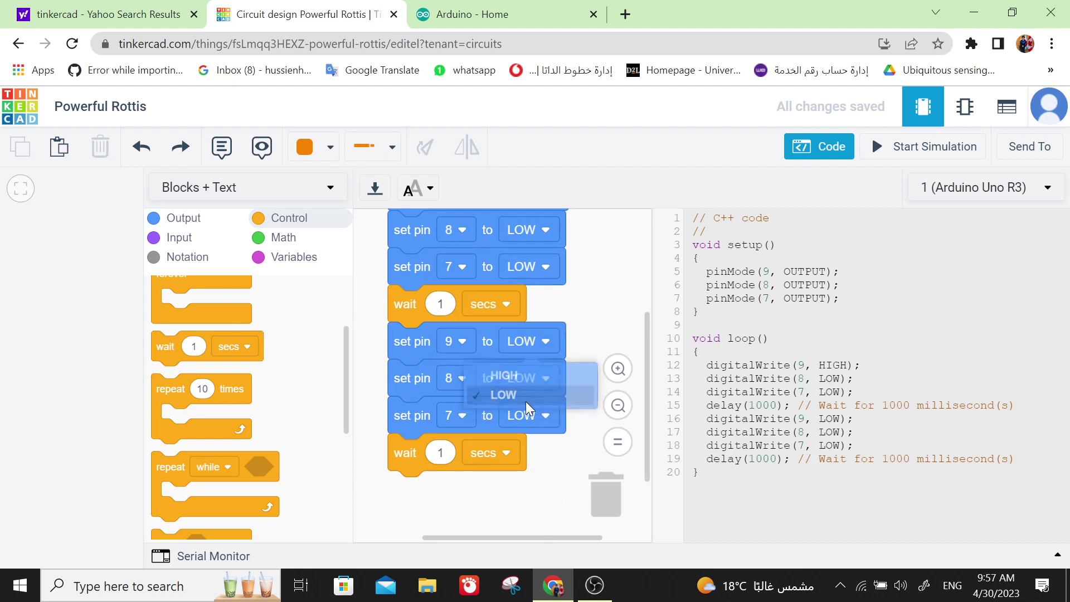
pyautogui.click(533, 384)
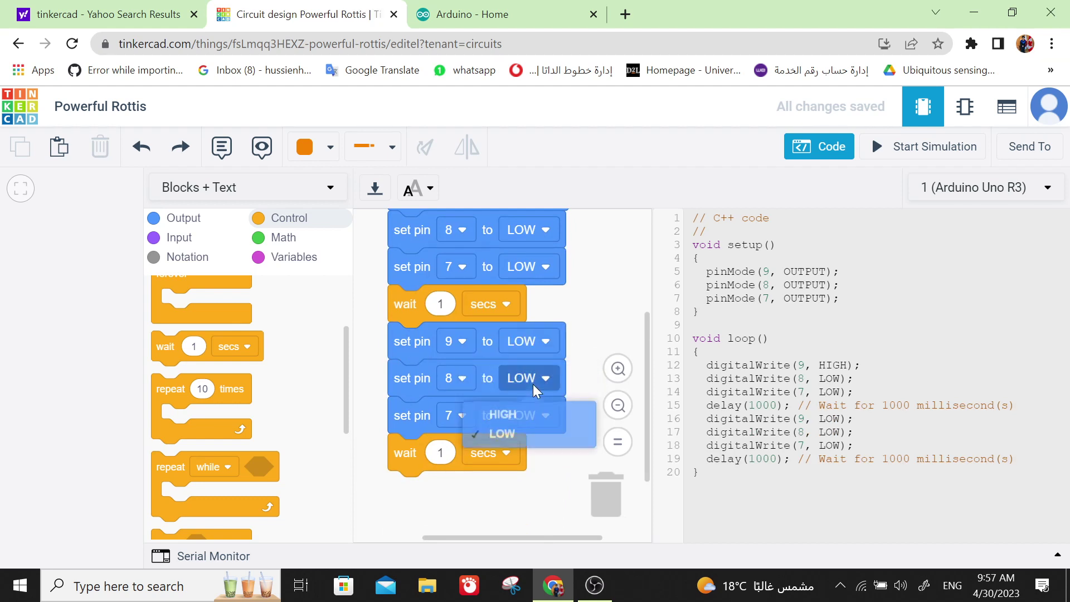
pyautogui.click(521, 419)
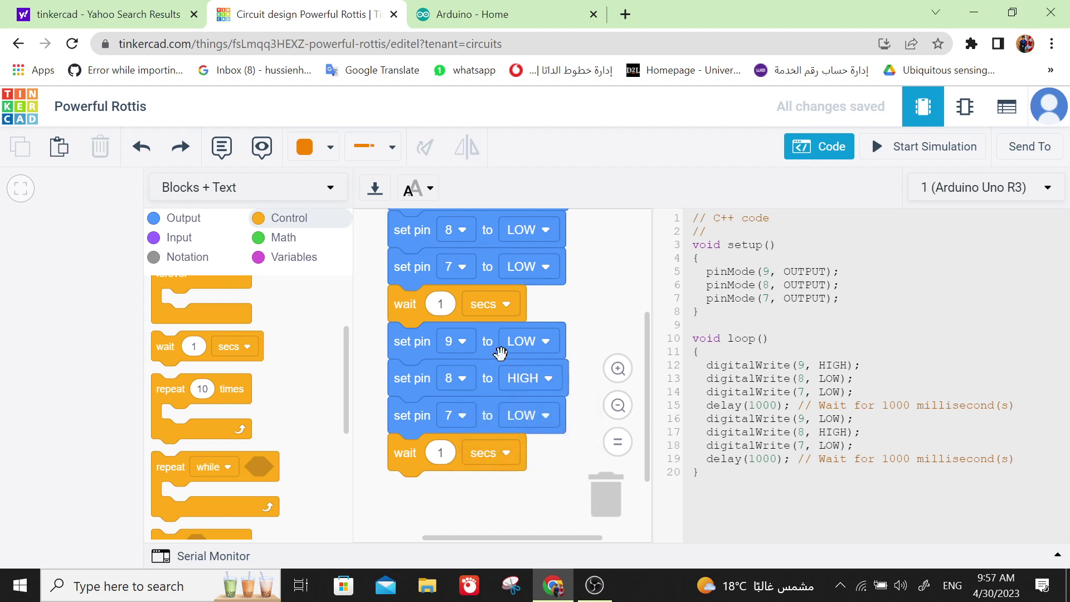
# Duplicate the second block group and attach the copy below the last wait block.
pyautogui.rightClick(484, 340)
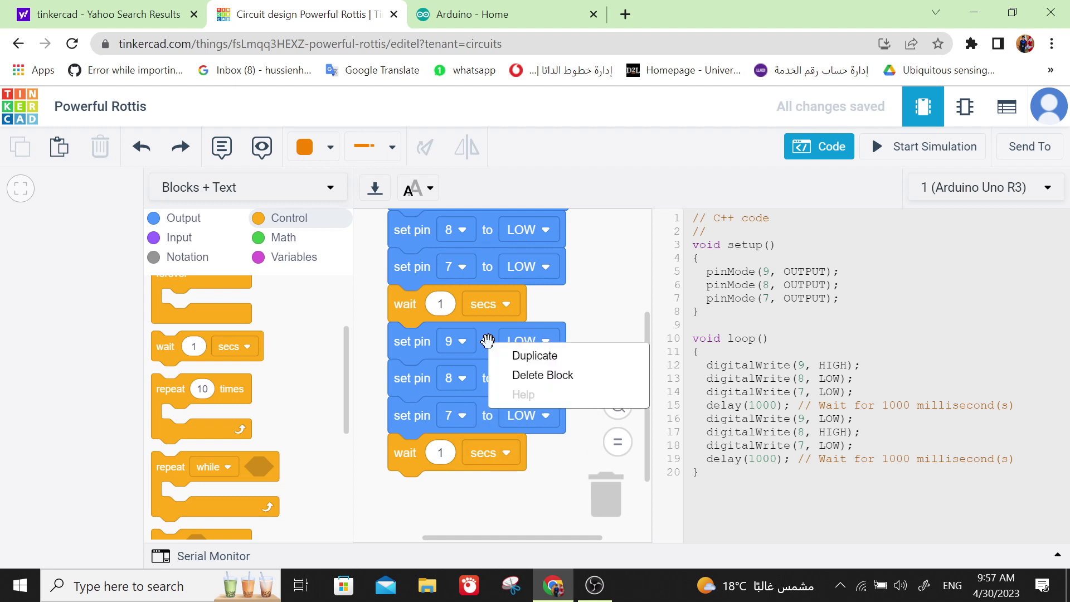
pyautogui.click(517, 355)
pyautogui.moveTo(496, 435); pyautogui.dragTo(395, 474)
# In the third block group, set the pin 8 output to LOW and the pin 7 output to HIGH.
pyautogui.scroll(-3, 570, 453)
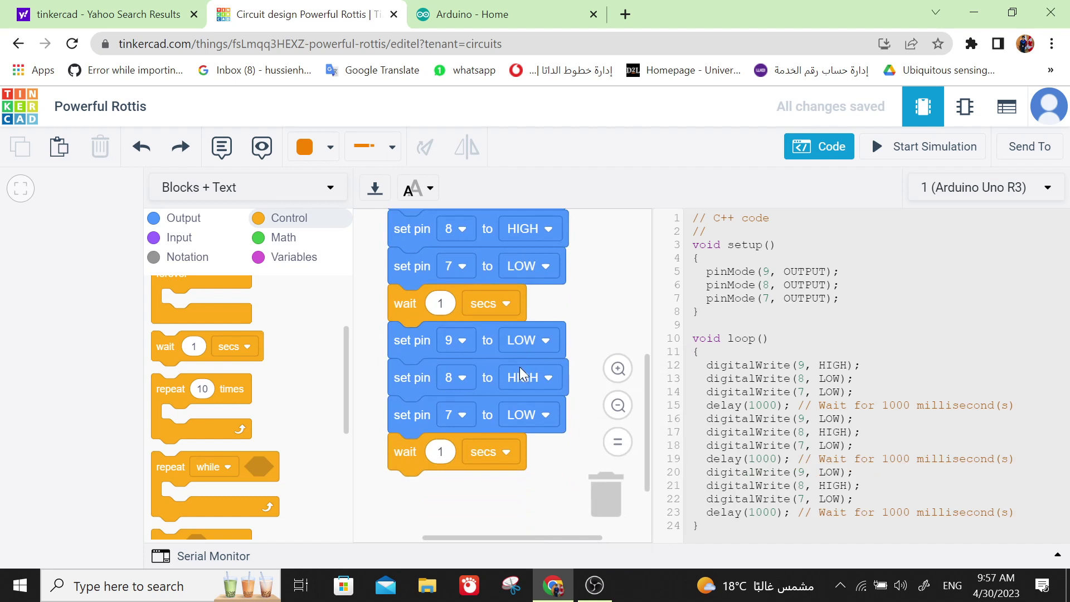
pyautogui.click(524, 379)
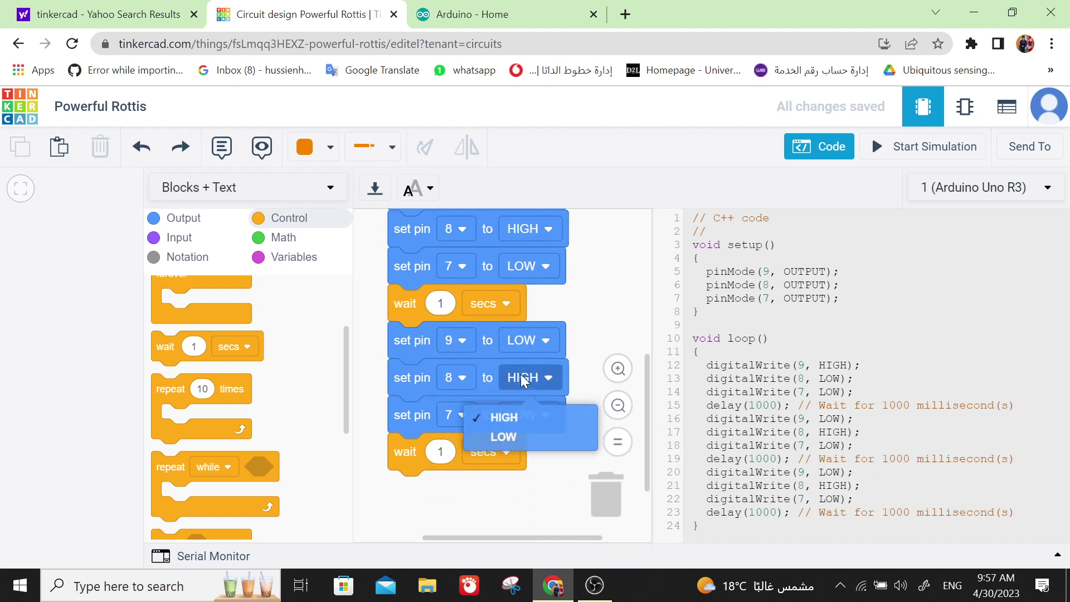
pyautogui.click(523, 439)
pyautogui.click(530, 415)
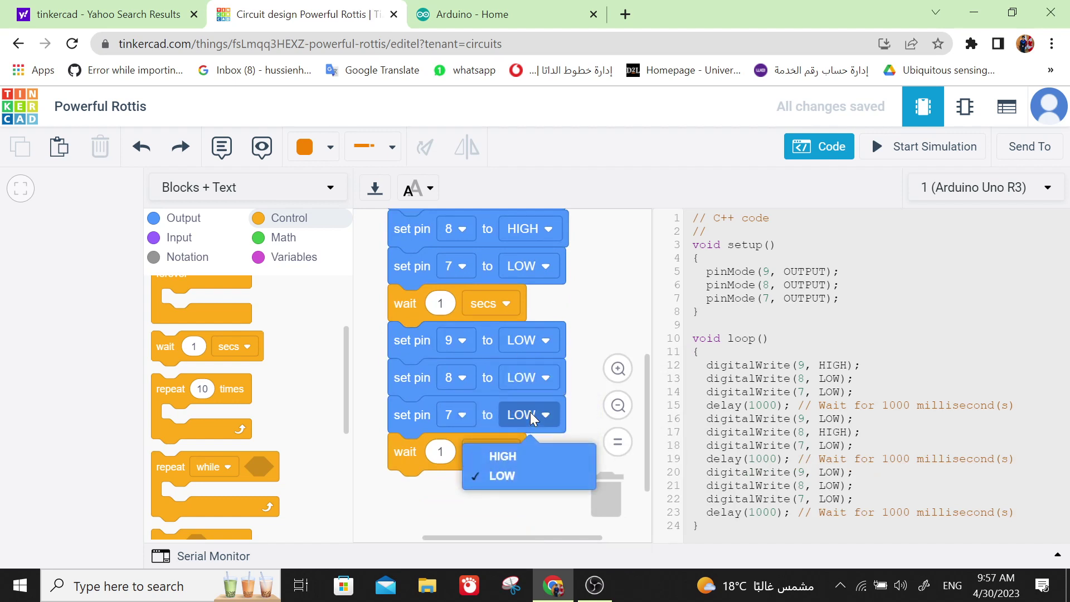
pyautogui.click(524, 456)
# Review the full block sequence and examine the pinMode lines in the setup function of the generated code.
pyautogui.scroll(4, 510, 425)
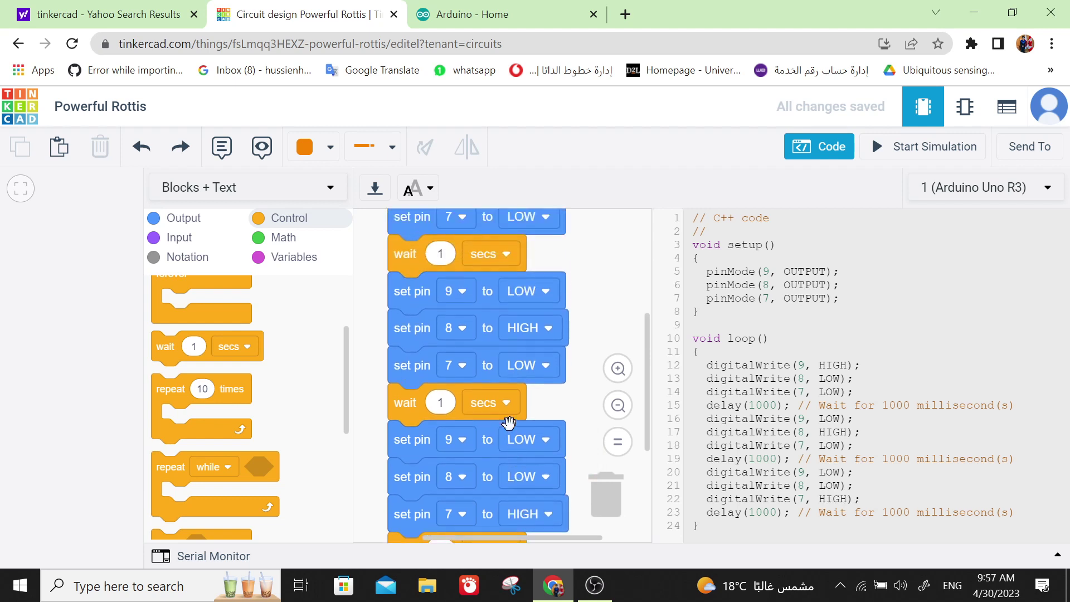
pyautogui.scroll(-1, 510, 425)
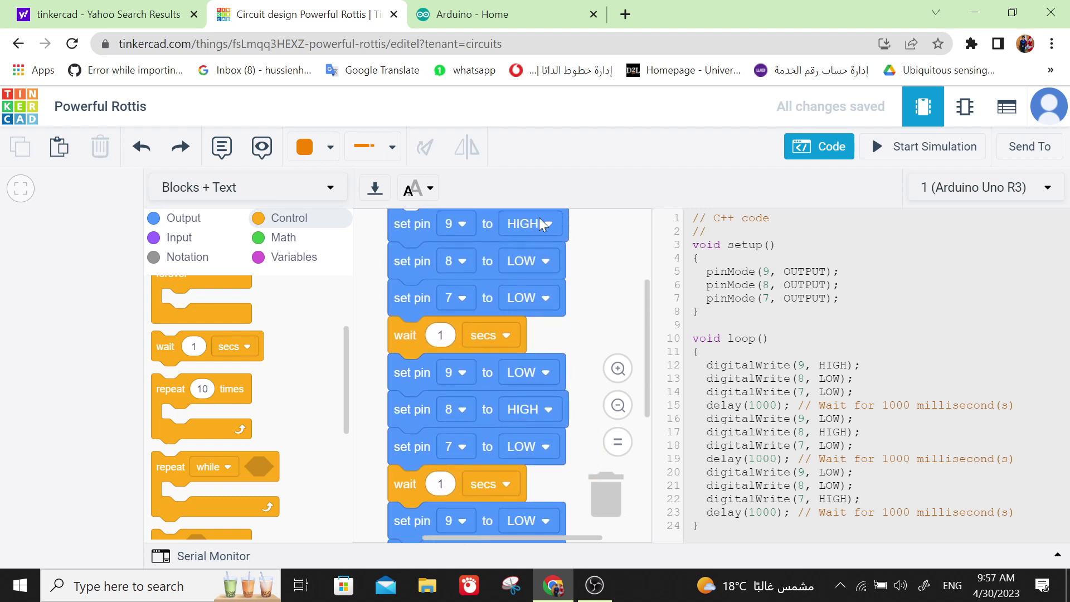
pyautogui.scroll(-5, 534, 408)
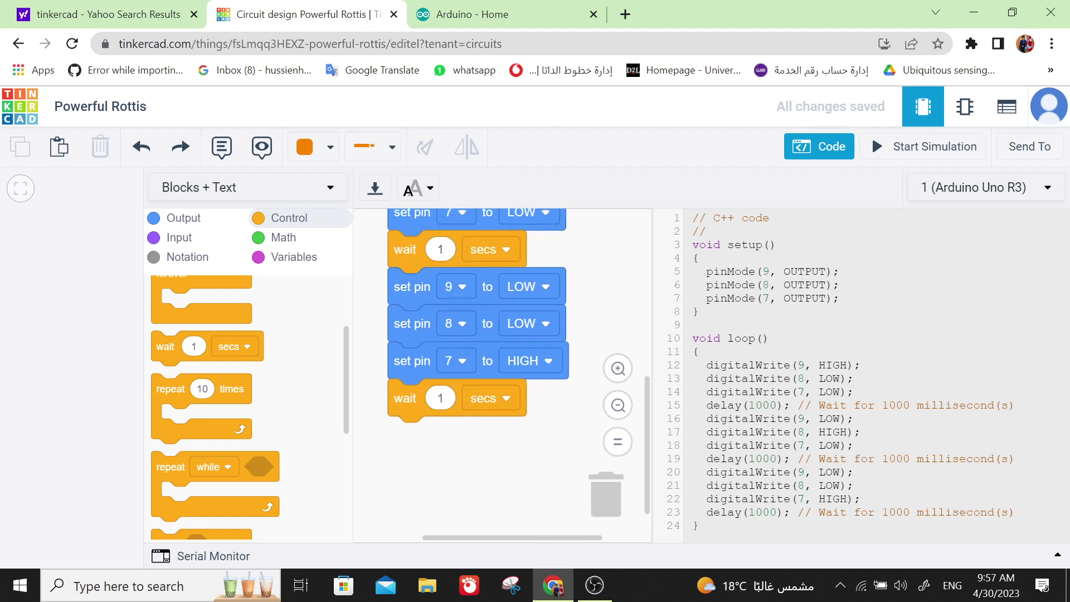
pyautogui.moveTo(705, 365); pyautogui.dragTo(853, 392)
pyautogui.click(750, 365)
pyautogui.moveTo(706, 272); pyautogui.dragTo(701, 312)
pyautogui.click(701, 312)
pyautogui.doubleClick(742, 272)
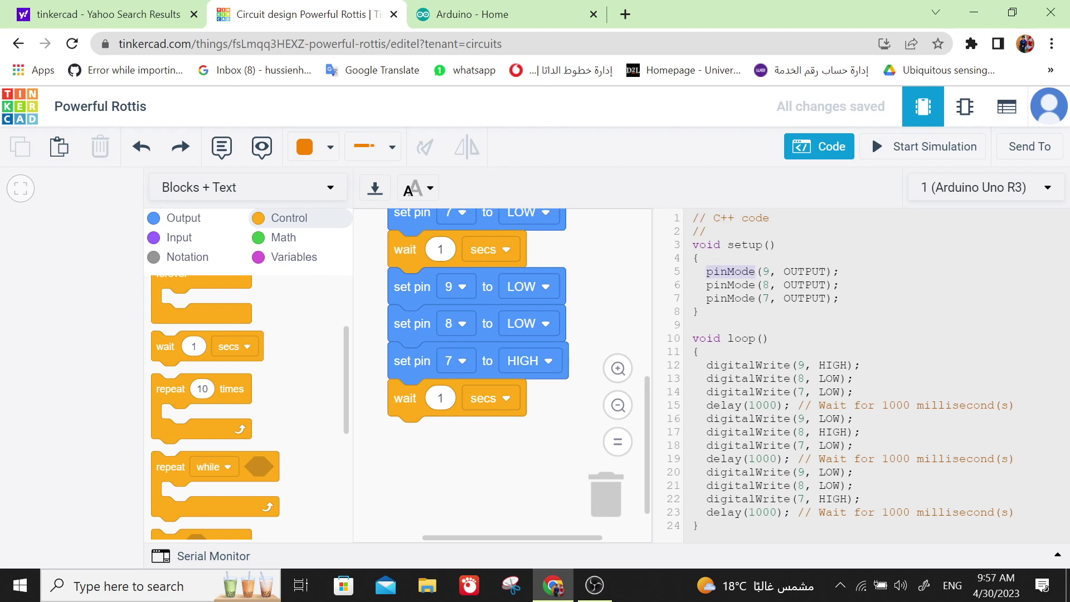
pyautogui.doubleClick(805, 271)
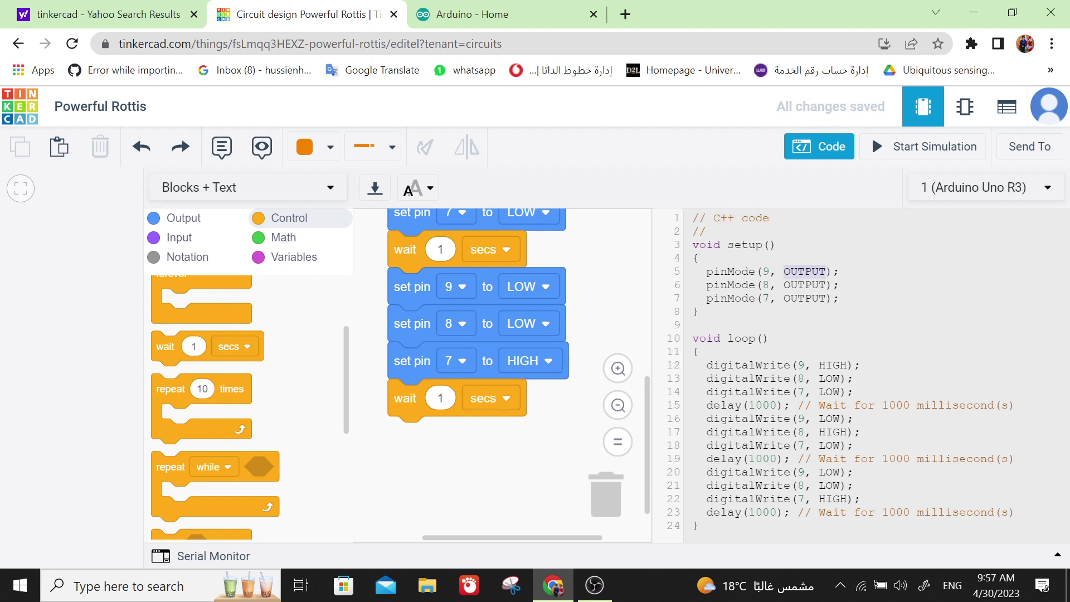
pyautogui.moveTo(839, 298); pyautogui.dragTo(693, 271)
pyautogui.click(693, 272)
# Examine the digitalWrite and delay lines of the three groups in the loop function and compare them with the blocks.
pyautogui.scroll(6, 500, 302)
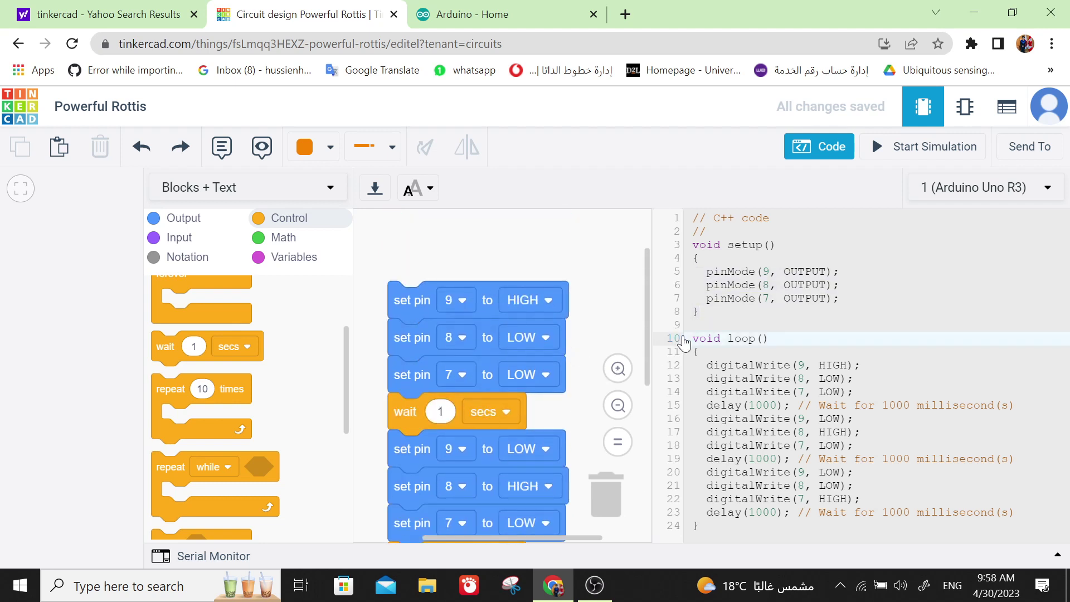
pyautogui.tripleClick(719, 365)
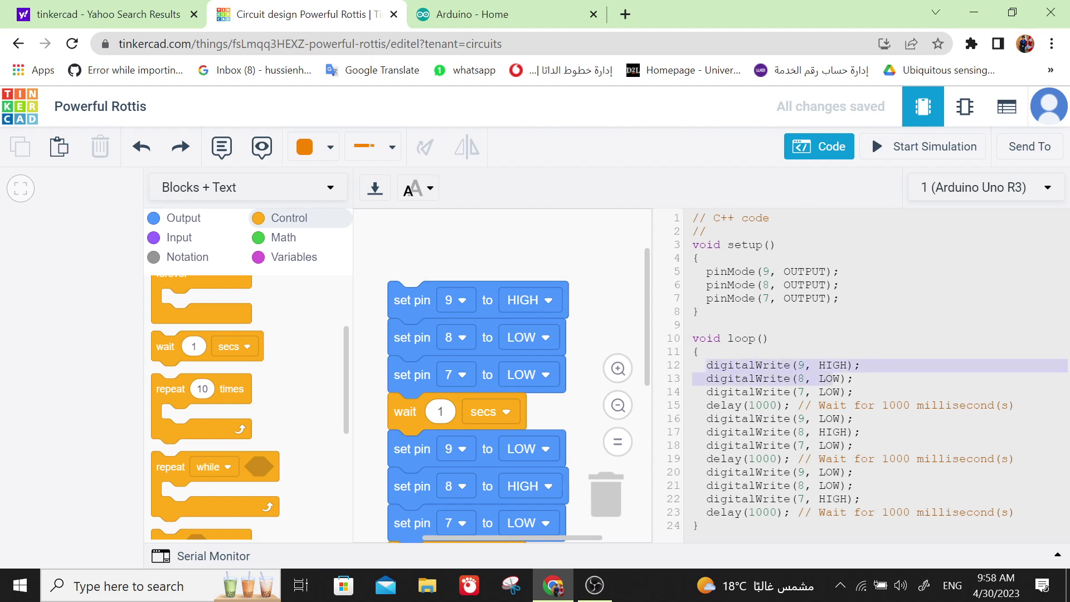
pyautogui.hotkey('shift', 'Down')
pyautogui.hotkey('shift', 'End')
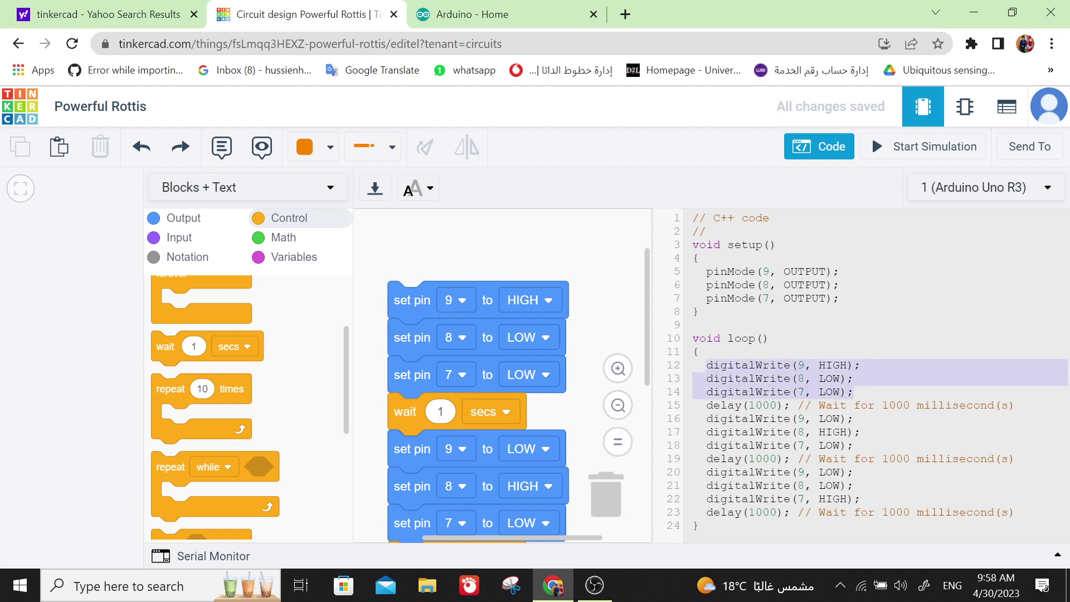
pyautogui.doubleClick(802, 365)
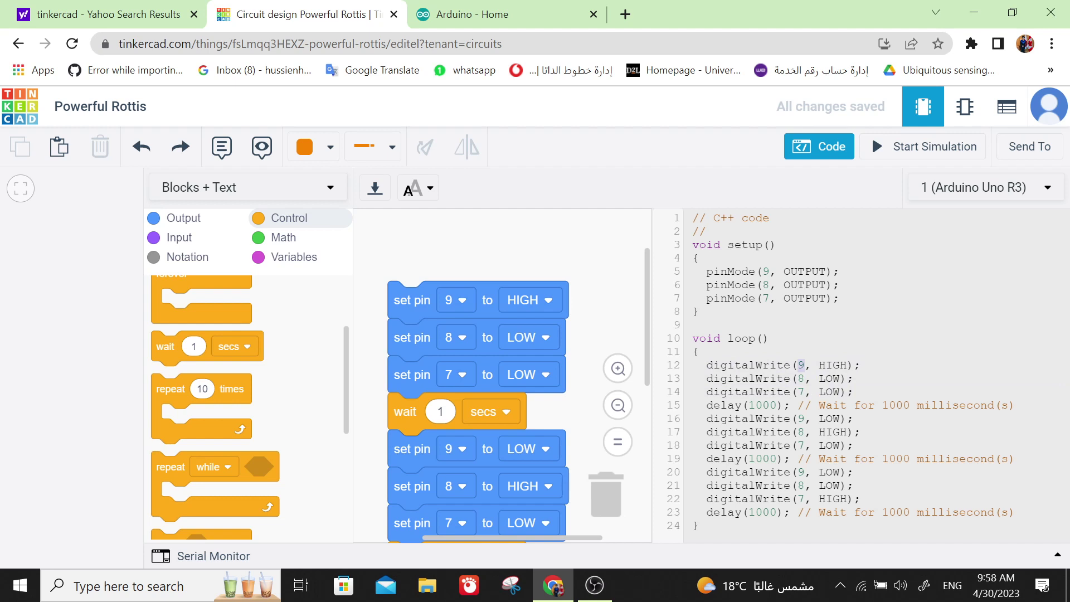
pyautogui.doubleClick(833, 366)
pyautogui.doubleClick(829, 392)
pyautogui.moveTo(693, 419); pyautogui.dragTo(694, 365)
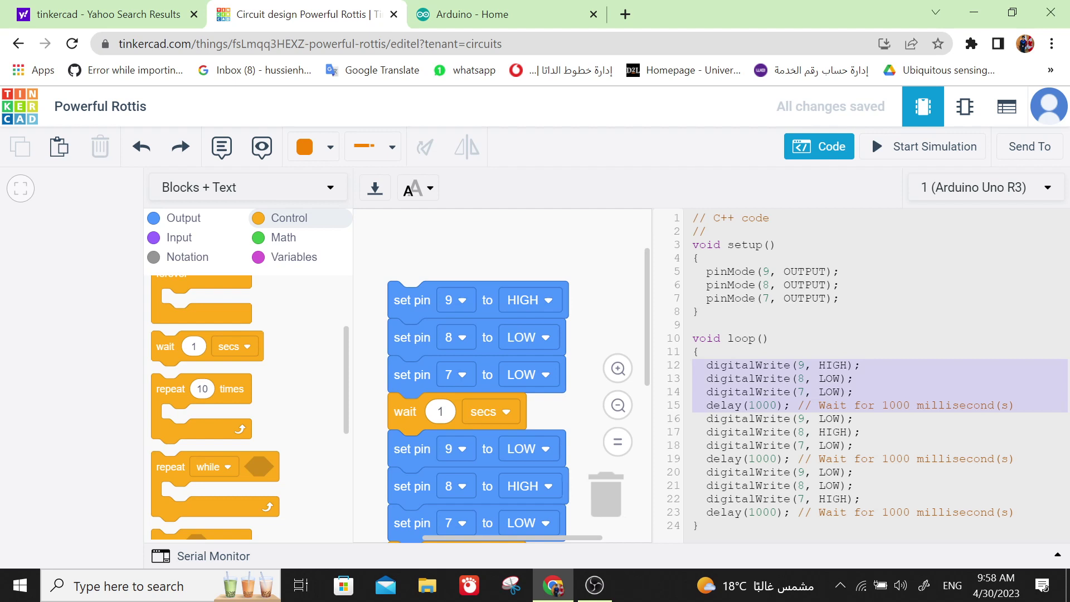
pyautogui.doubleClick(762, 406)
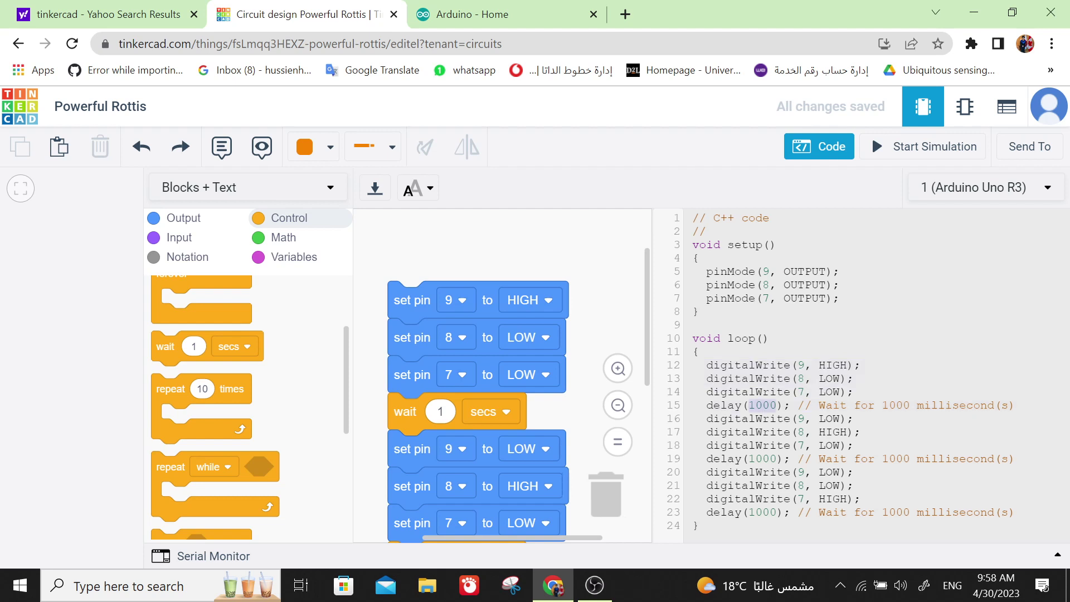
pyautogui.moveTo(700, 418); pyautogui.dragTo(853, 458)
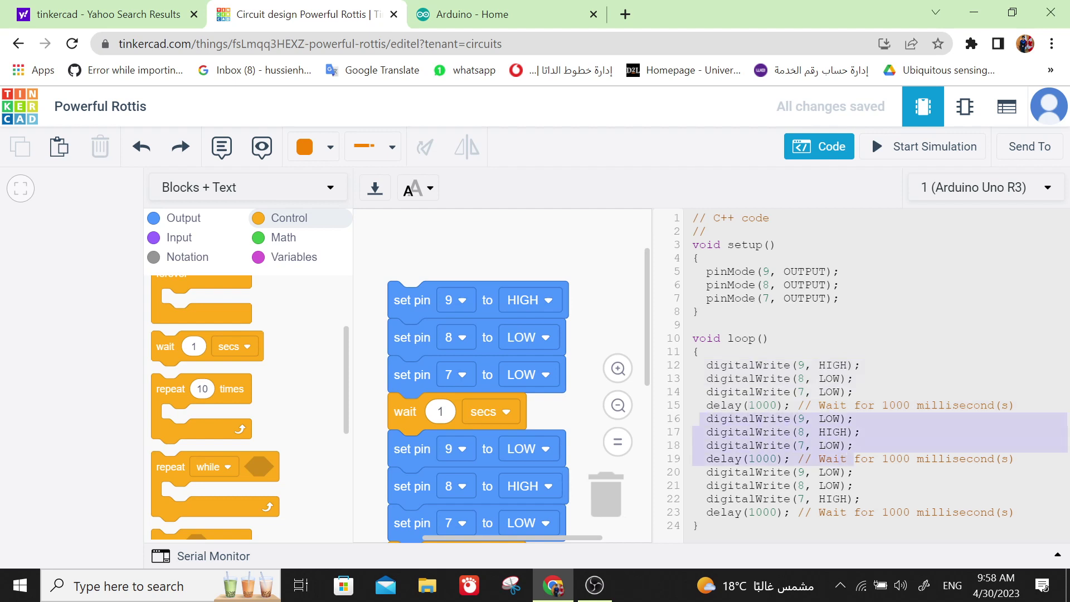
pyautogui.doubleClick(832, 432)
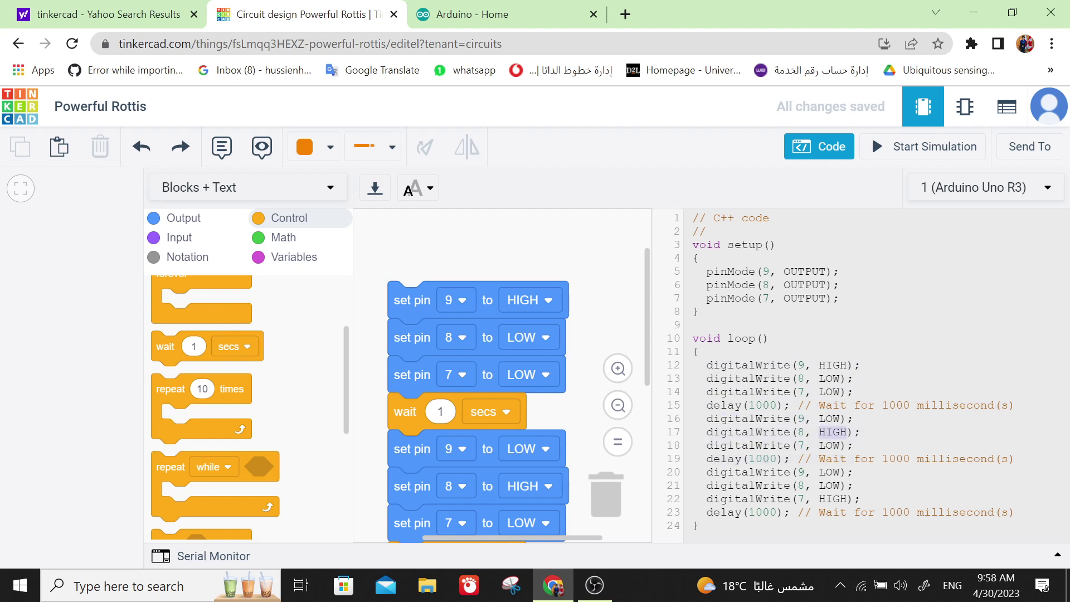
pyautogui.moveTo(706, 472); pyautogui.dragTo(797, 512)
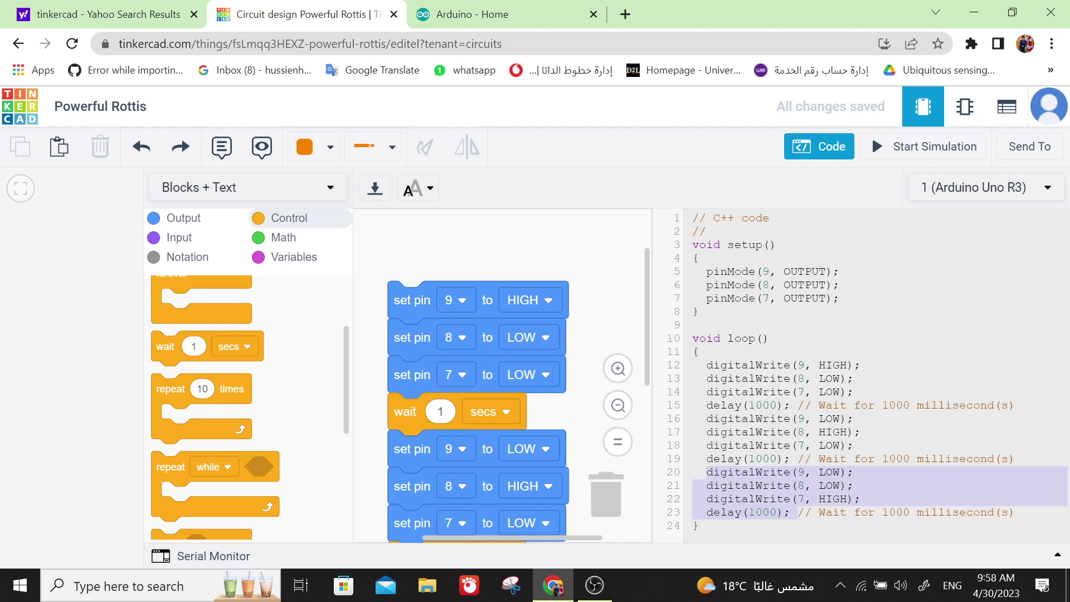
pyautogui.scroll(-5, 519, 457)
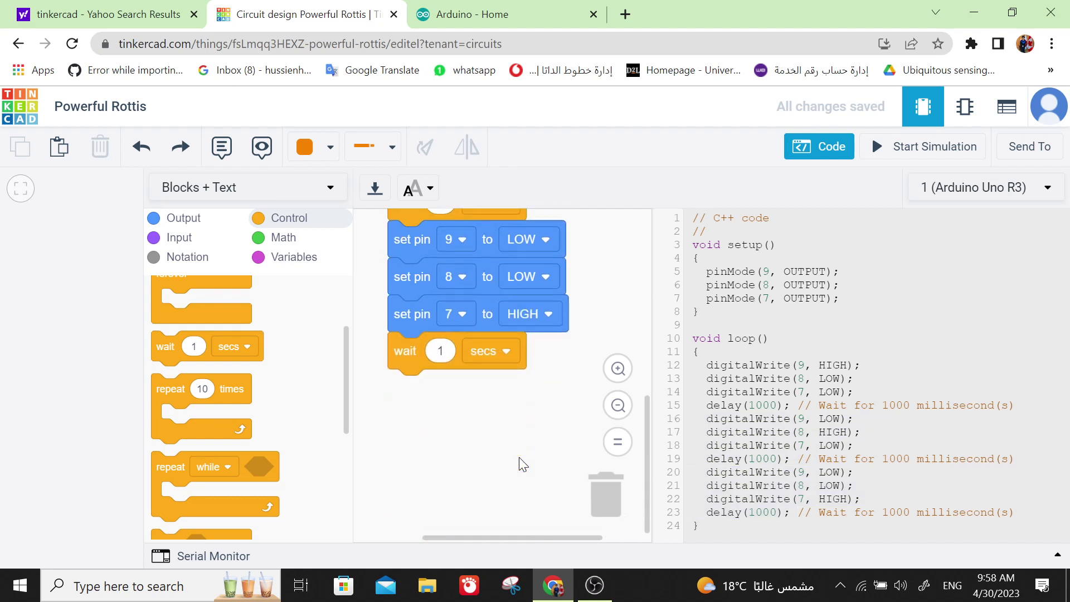
pyautogui.scroll(6, 519, 458)
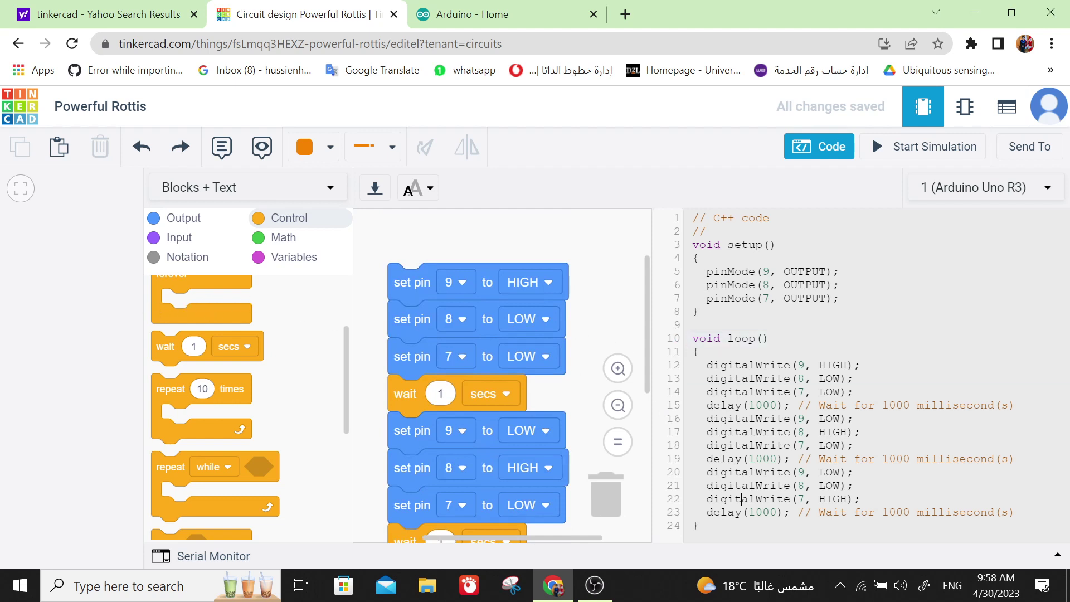
# Review the body of the loop function and the three pin declarations in the setup function.
pyautogui.doubleClick(742, 338)
pyautogui.moveTo(706, 365); pyautogui.dragTo(868, 512)
pyautogui.click(868, 512)
pyautogui.doubleClick(745, 246)
pyautogui.moveTo(707, 272); pyautogui.dragTo(839, 298)
pyautogui.click(840, 298)
# Hide the code editor, run the simulation to watch the three LEDs, and stop it.
pyautogui.click(822, 148)
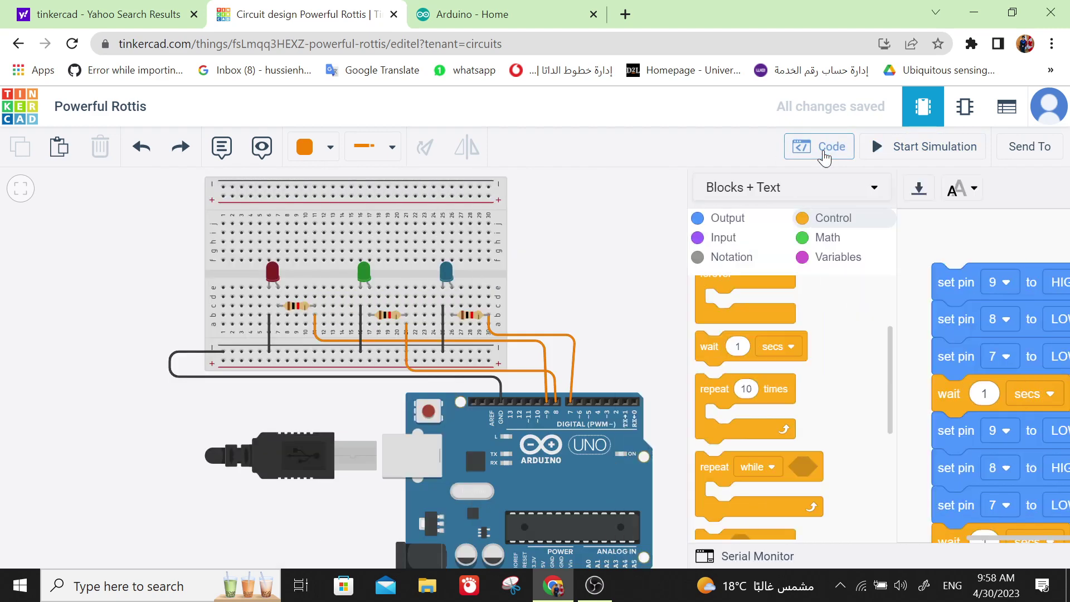
pyautogui.click(903, 147)
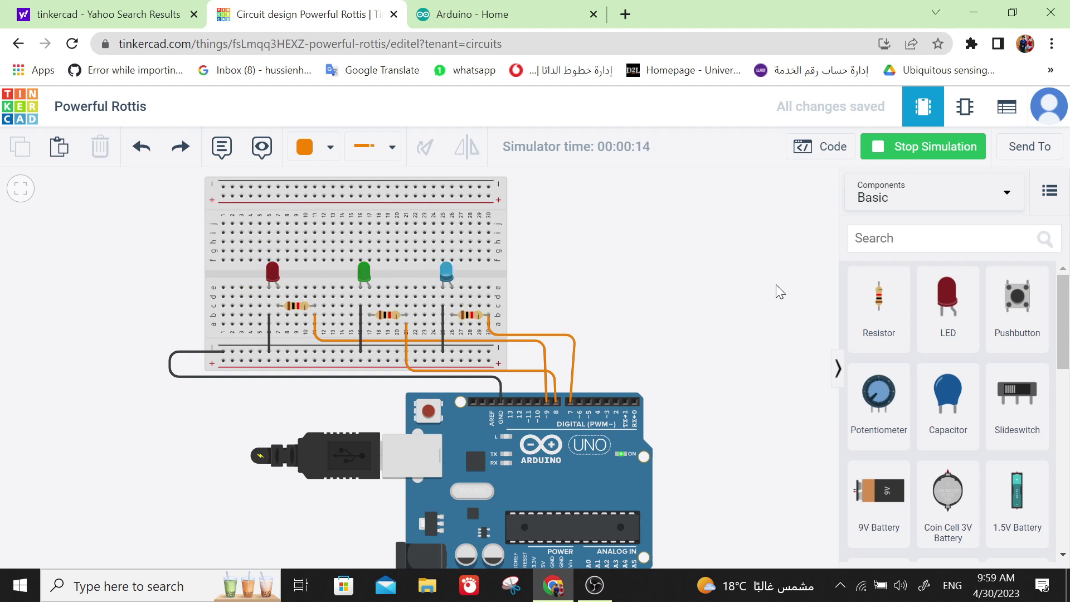
pyautogui.click(925, 152)
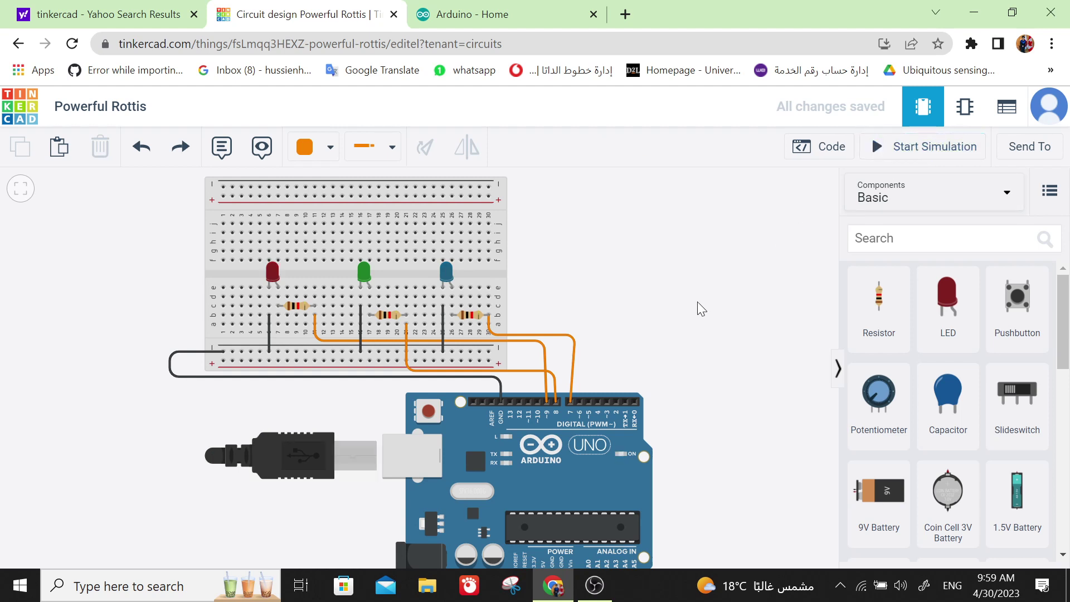
pyautogui.moveTo(697, 302)
pyautogui.mouseDown()
pyautogui.moveTo(705, 340)
pyautogui.moveTo(697, 295)
pyautogui.mouseUp()
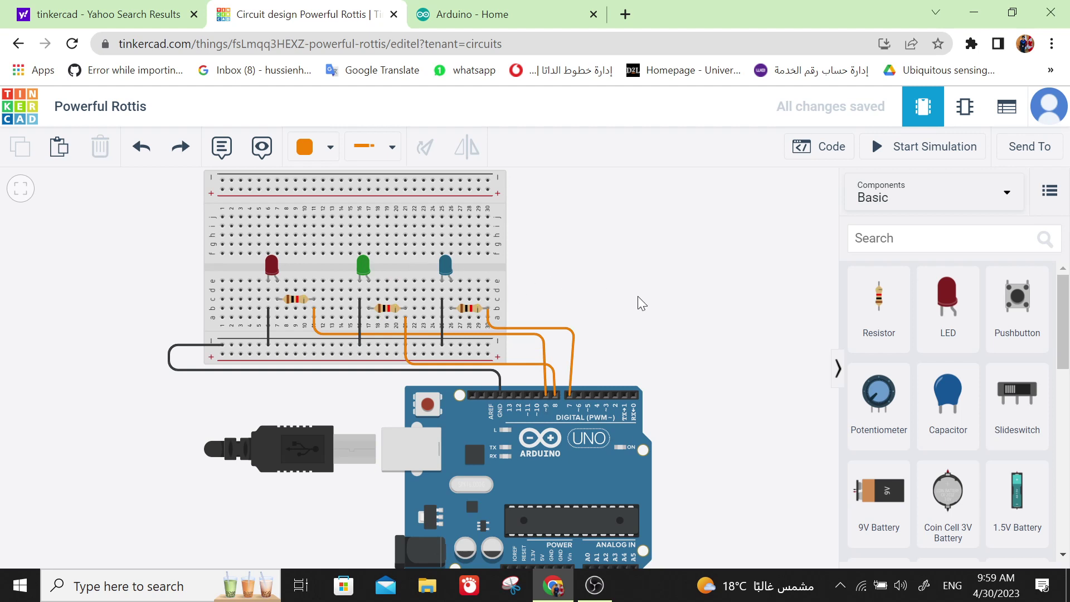
pyautogui.moveTo(644, 302); pyautogui.dragTo(617, 279)
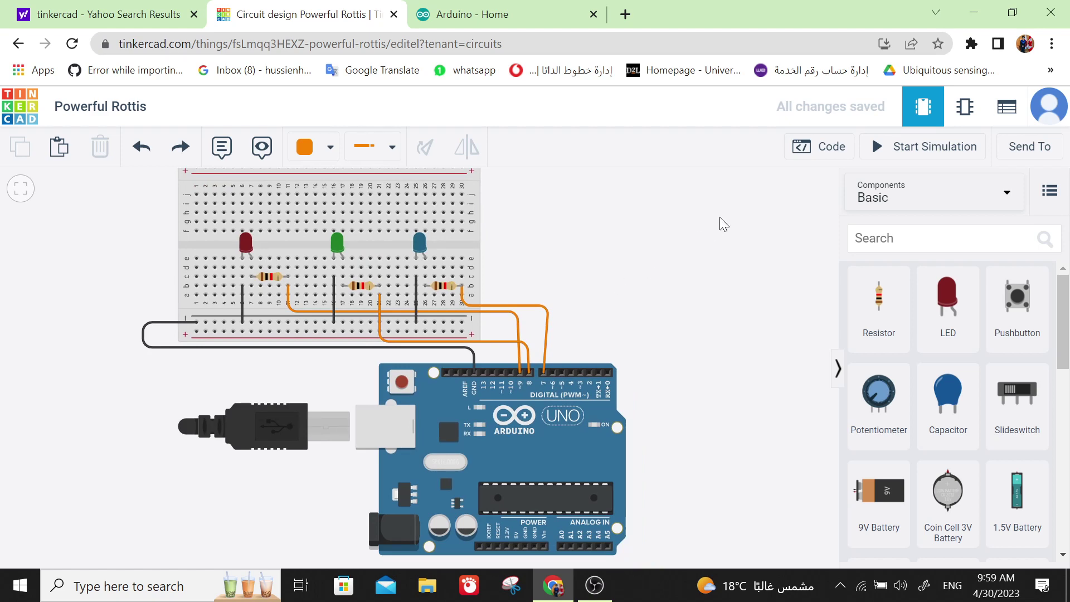
pyautogui.click(819, 146)
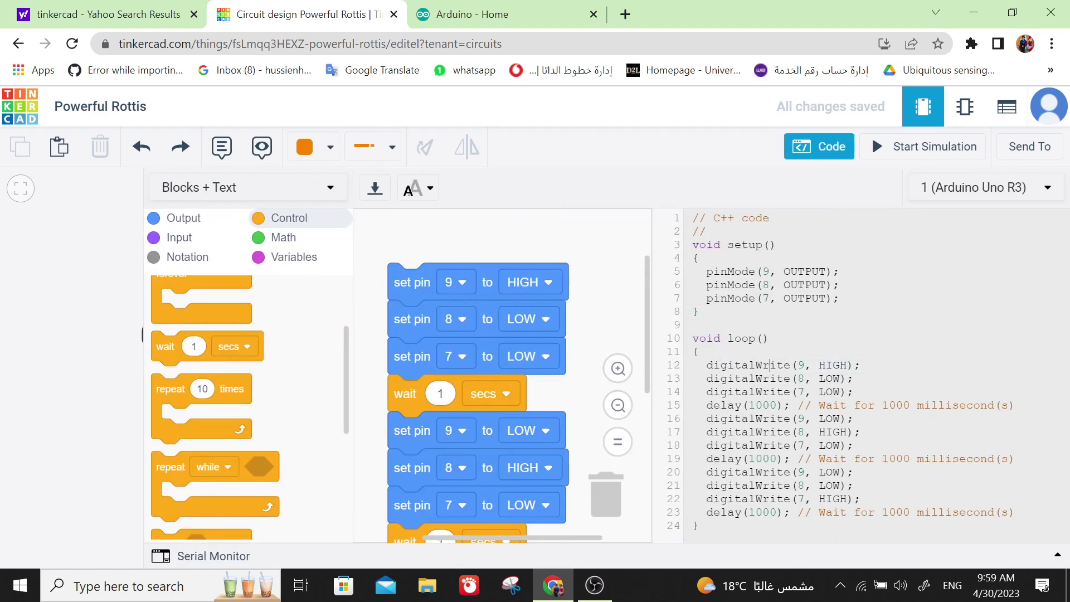
pyautogui.click(52, 333)
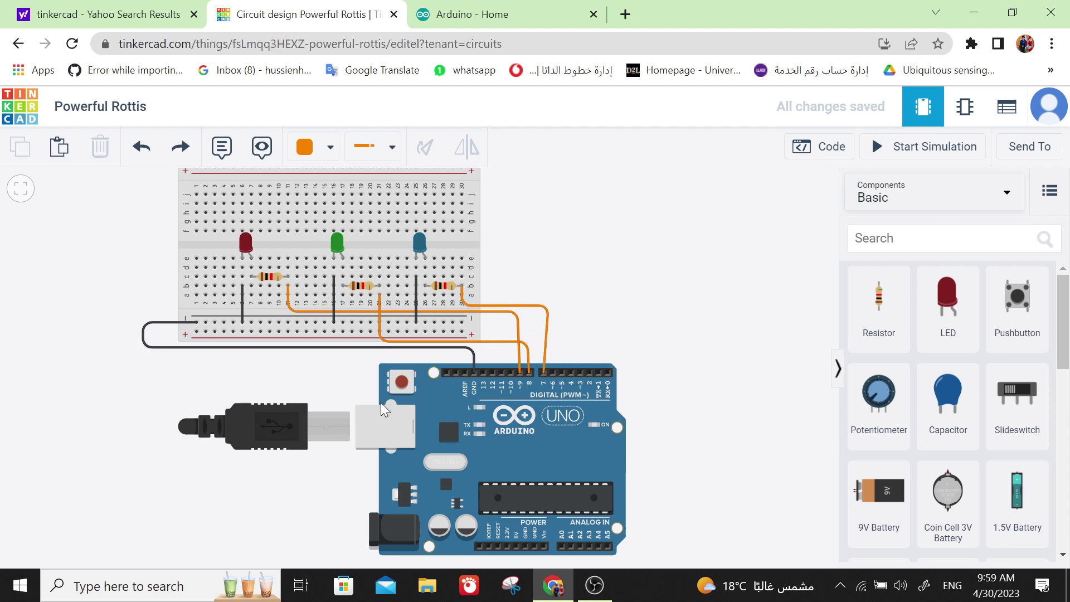
# Reopen the code editor and select the entire generated C++ code.
pyautogui.click(818, 146)
pyautogui.click(838, 155)
pyautogui.click(706, 231)
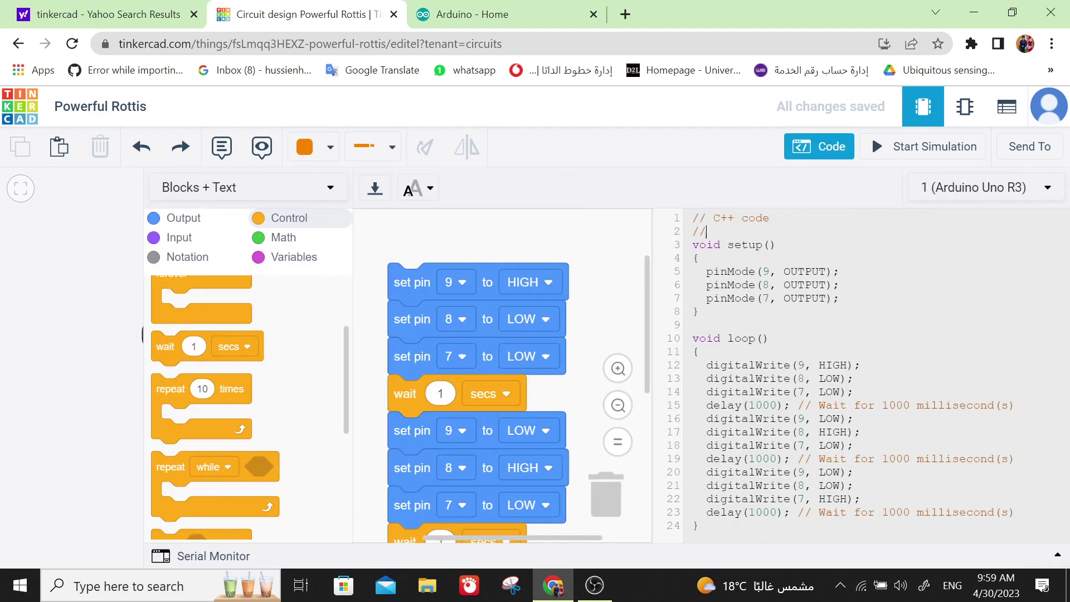
pyautogui.moveTo(707, 218); pyautogui.dragTo(723, 557)
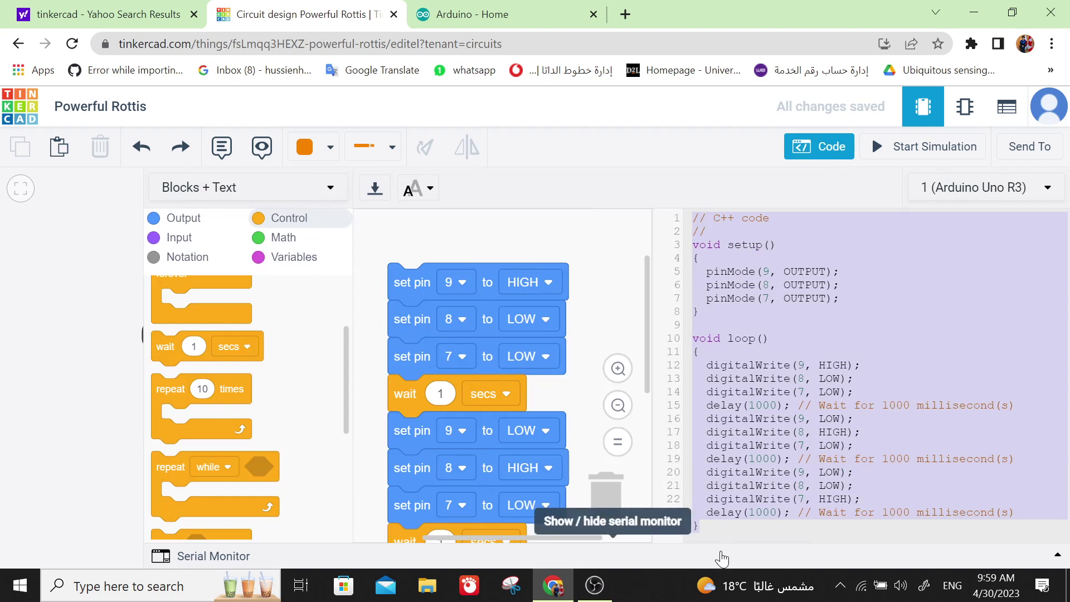
# Copy the entire generated C++ code and hide the code editor to show the circuit.
pyautogui.hotkey('alt', 'Tab')
pyautogui.rightClick(792, 329)
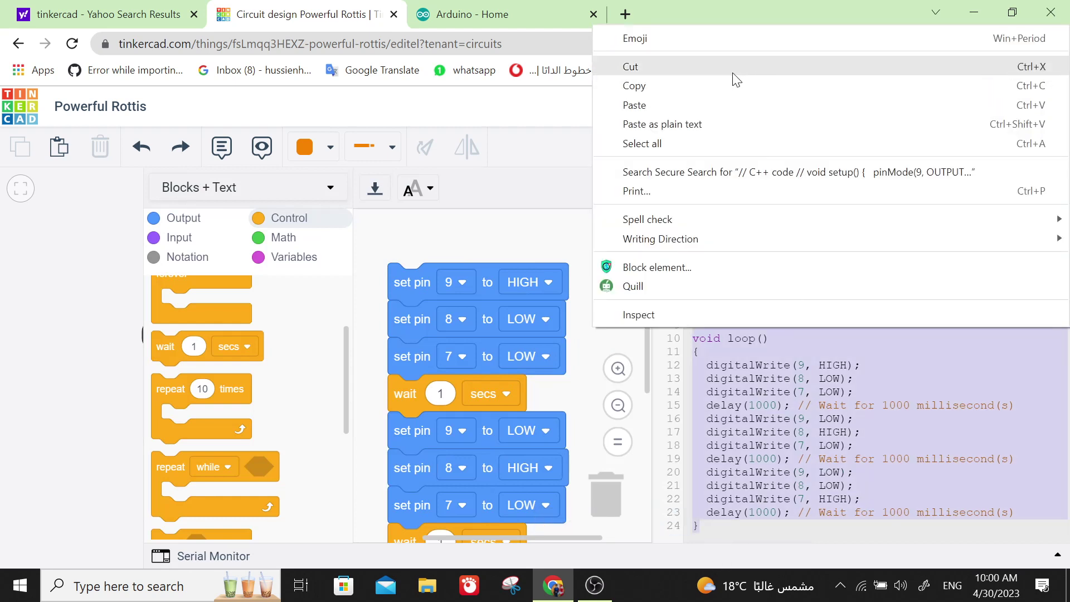
pyautogui.click(721, 87)
pyautogui.click(693, 325)
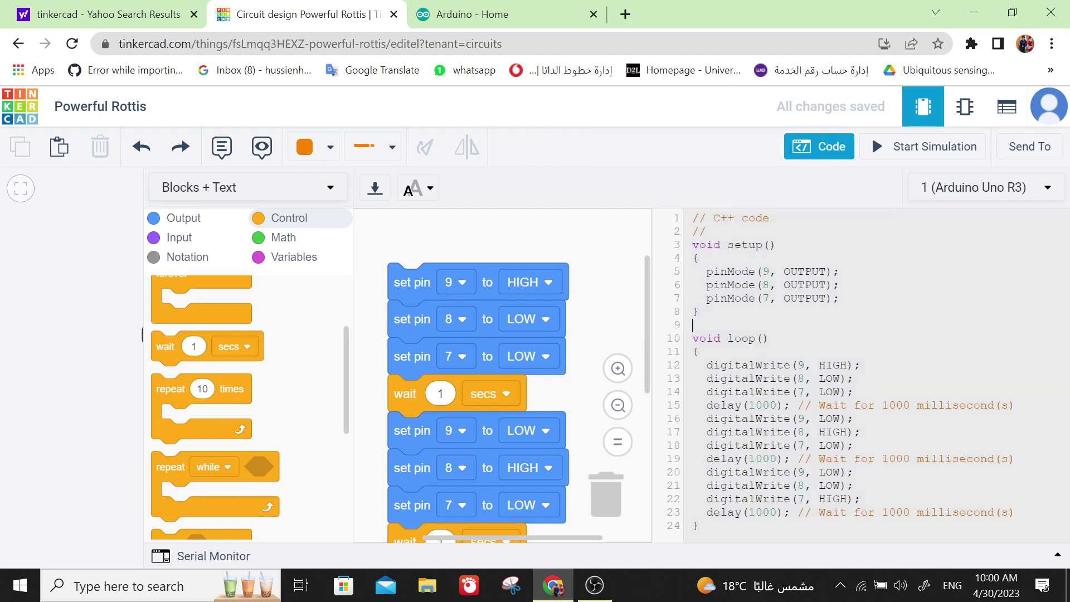
pyautogui.click(492, 4)
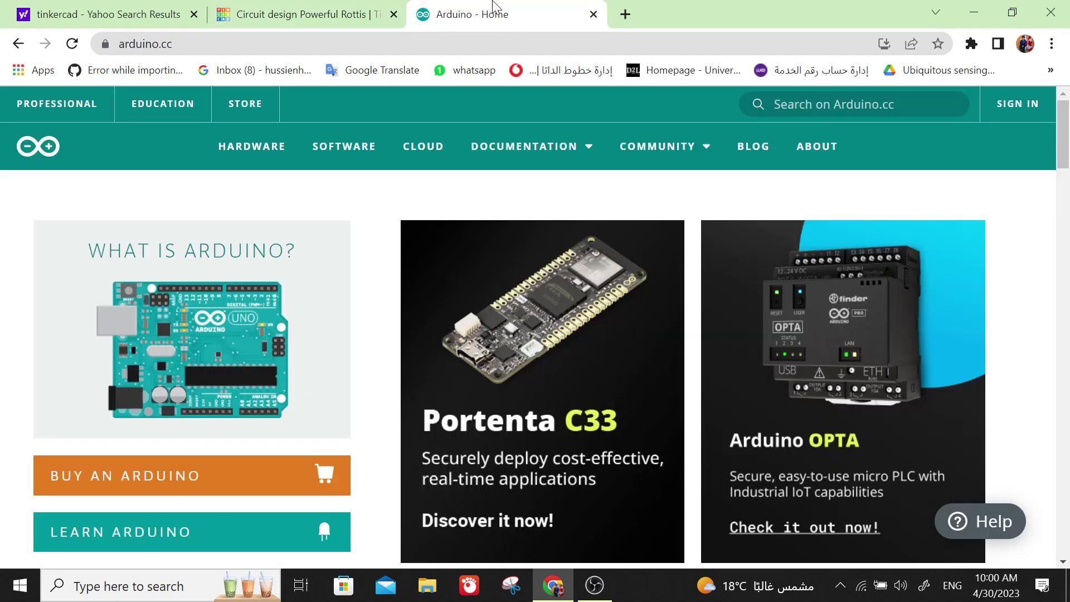
pyautogui.click(301, 14)
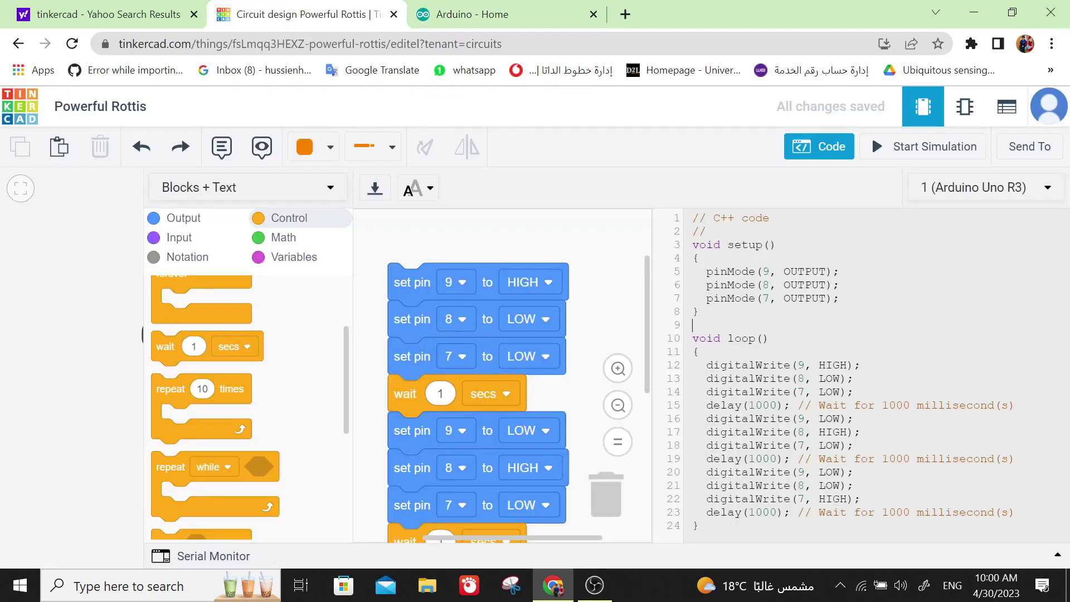
pyautogui.click(820, 146)
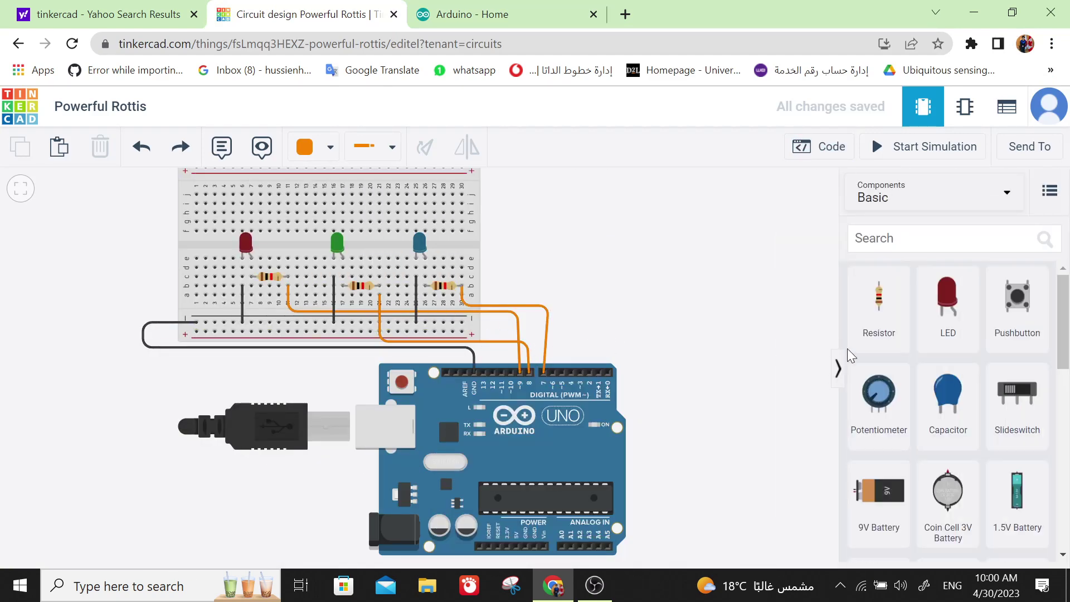
# Switch to the Arduino website, open its software page and find the Arduino IDE 2.1.0 download options.
pyautogui.click(519, 8)
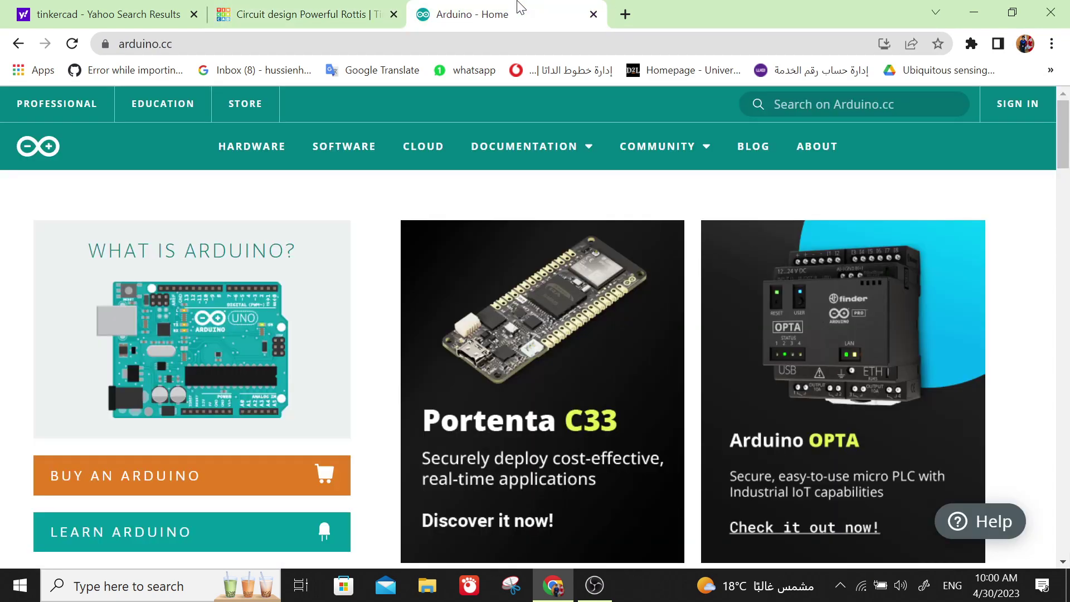
pyautogui.click(335, 40)
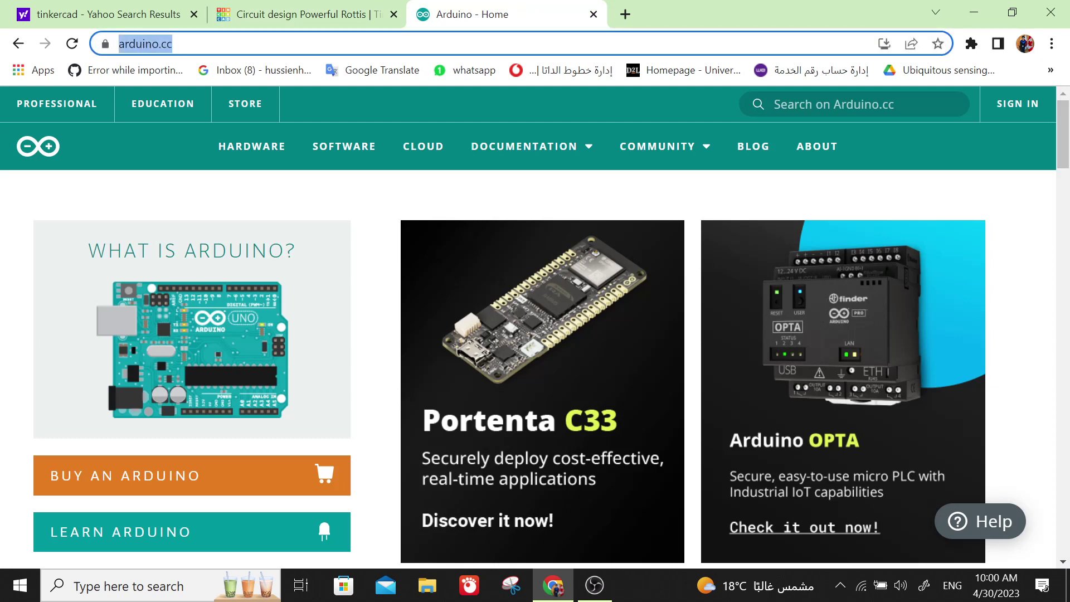
pyautogui.click(336, 161)
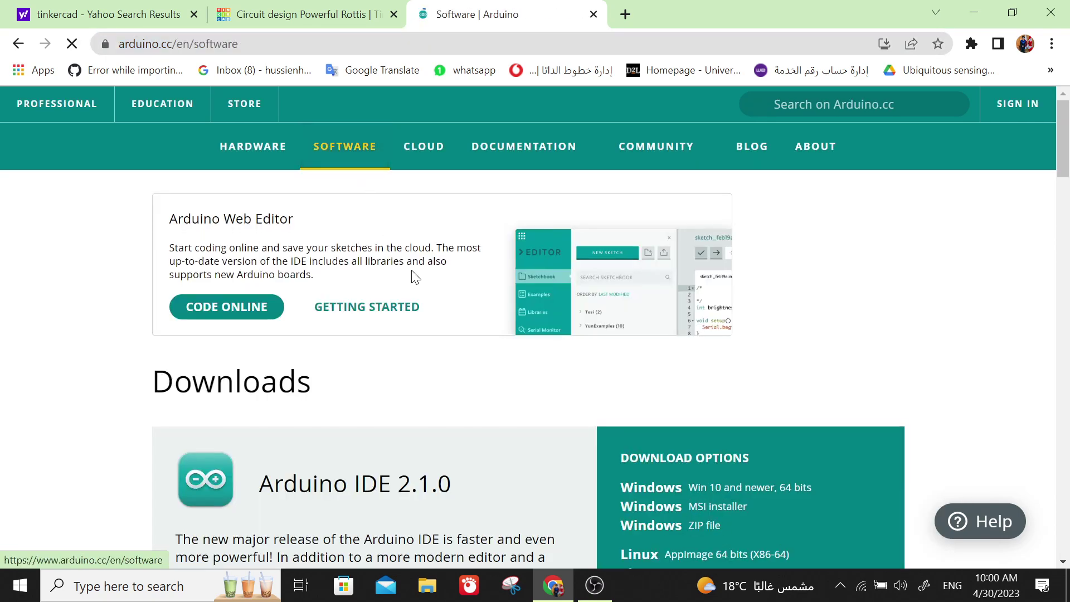
pyautogui.scroll(-3, 411, 271)
pyautogui.scroll(-1, 363, 366)
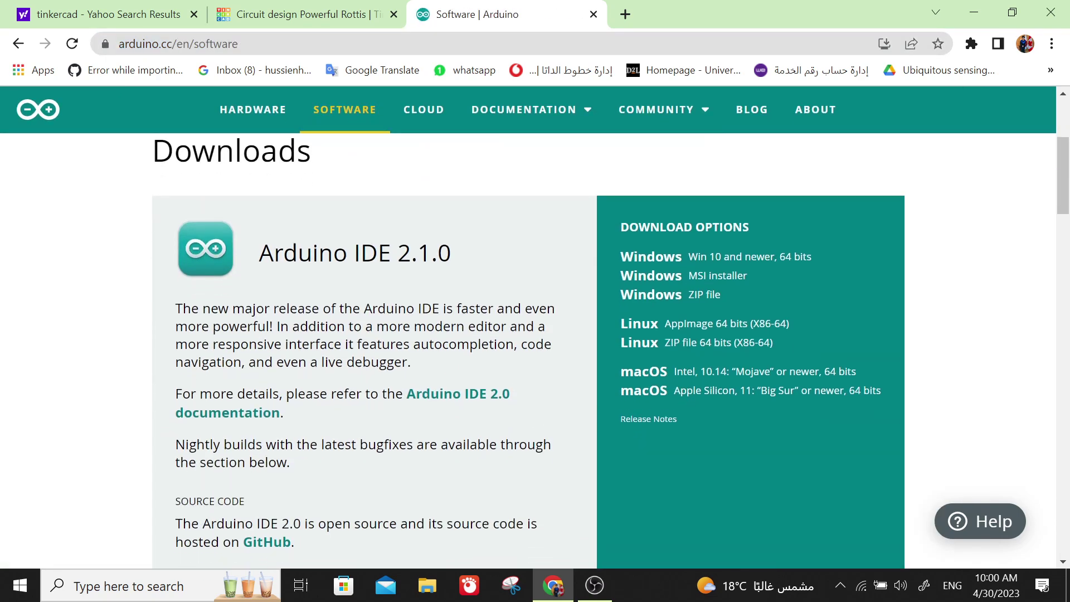
pyautogui.tripleClick(355, 253)
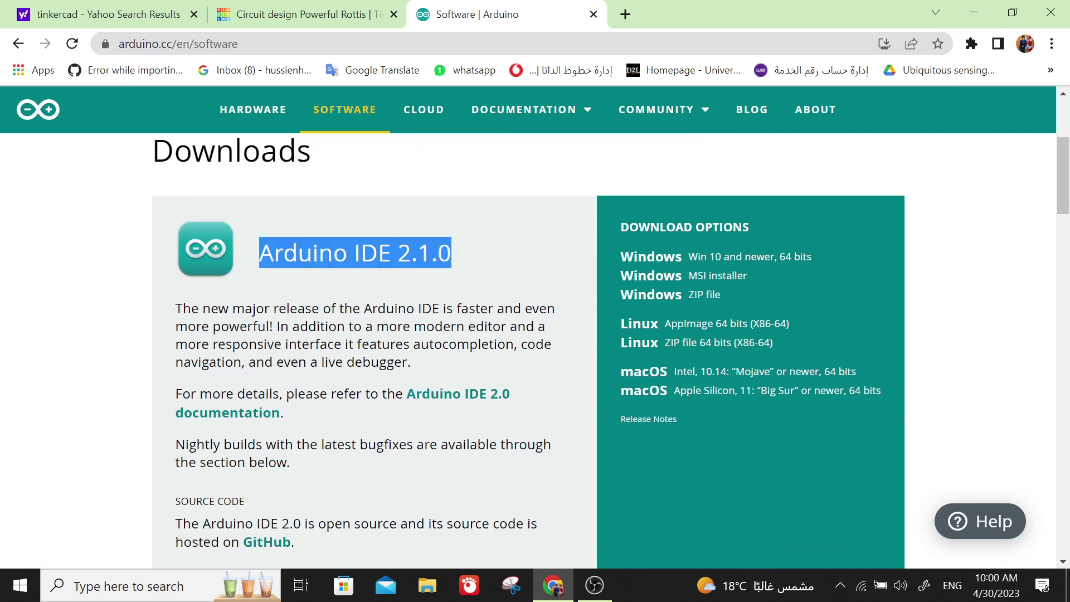
pyautogui.click(355, 253)
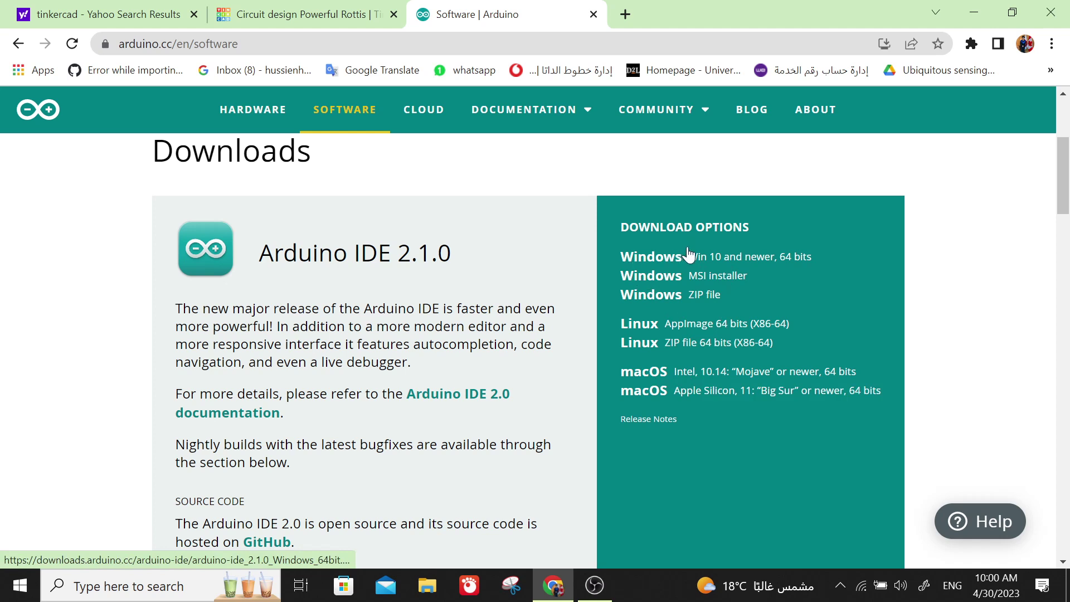
# Start downloading Arduino IDE 2.1.0 for Windows "Win 10 and newer, 64 bits" without donating, and pause the download.
pyautogui.click(766, 258)
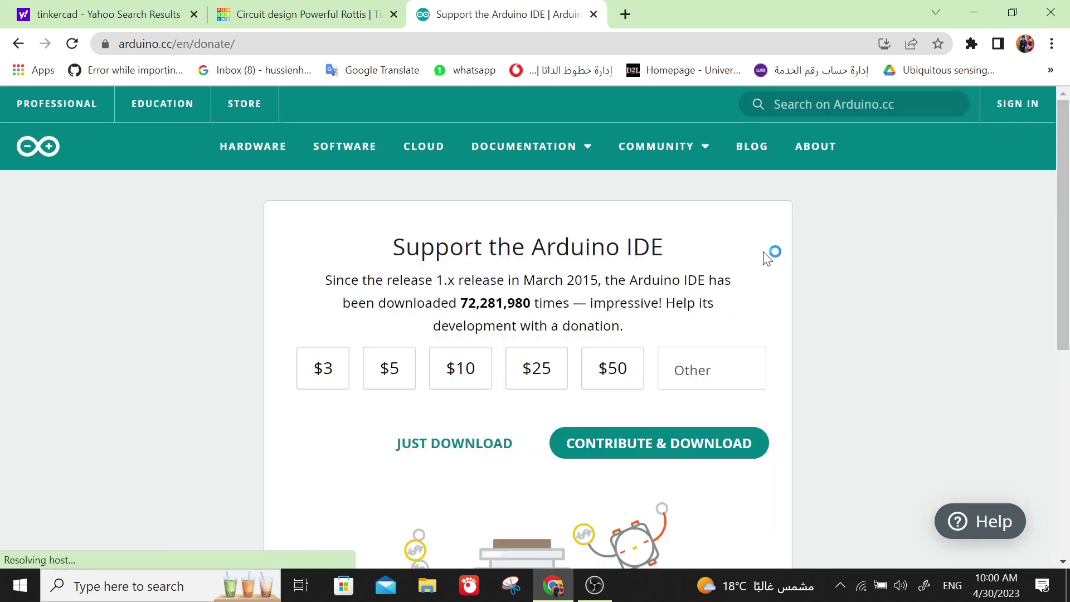
pyautogui.scroll(-1, 480, 363)
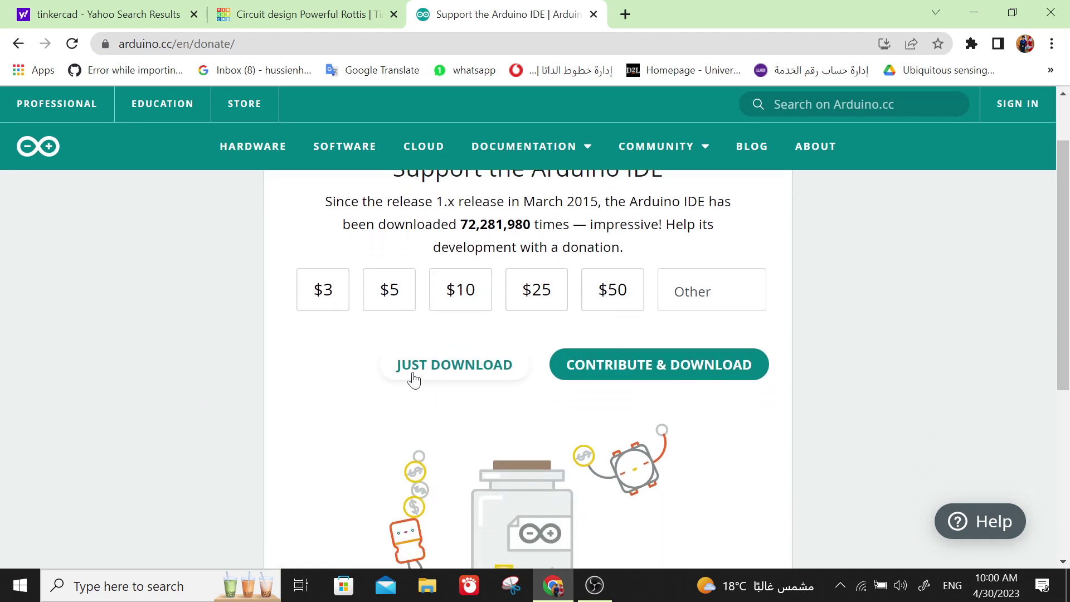
pyautogui.click(509, 353)
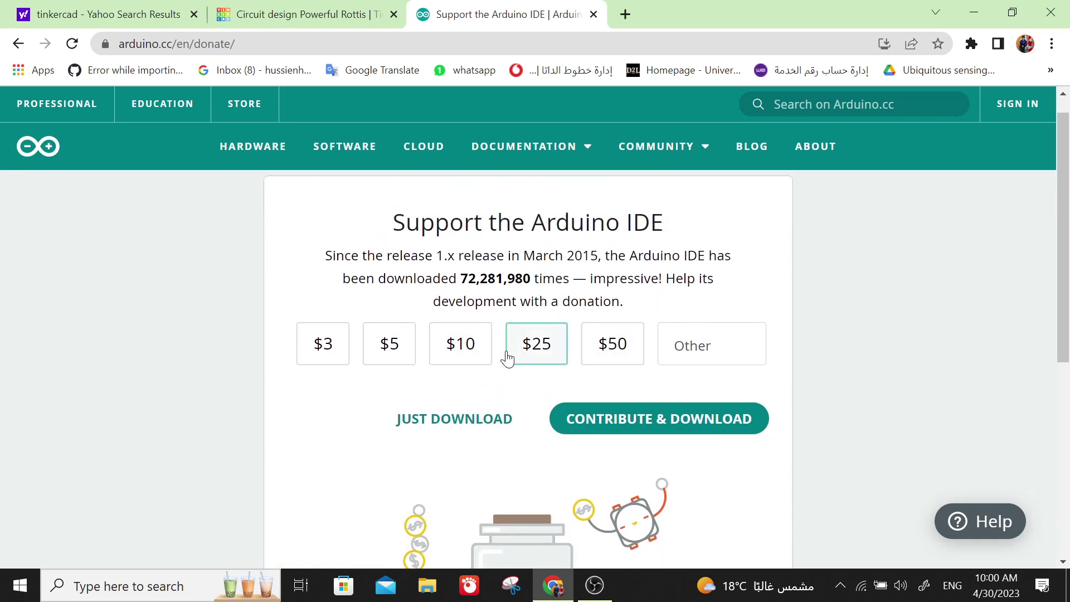
pyautogui.scroll(1, 504, 356)
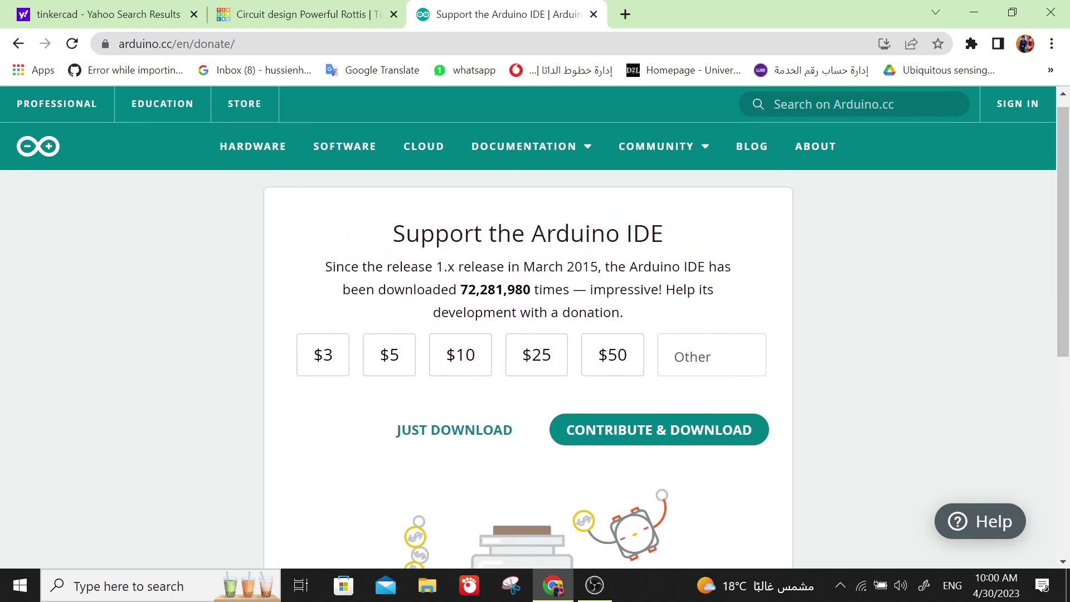
pyautogui.doubleClick(495, 289)
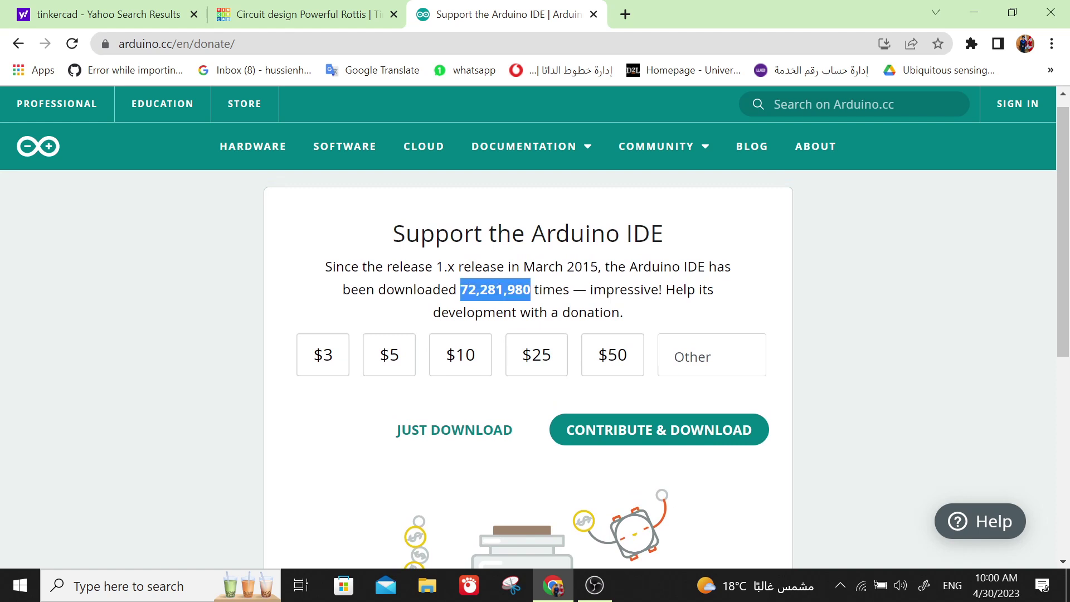
pyautogui.click(496, 289)
pyautogui.scroll(-1, 473, 340)
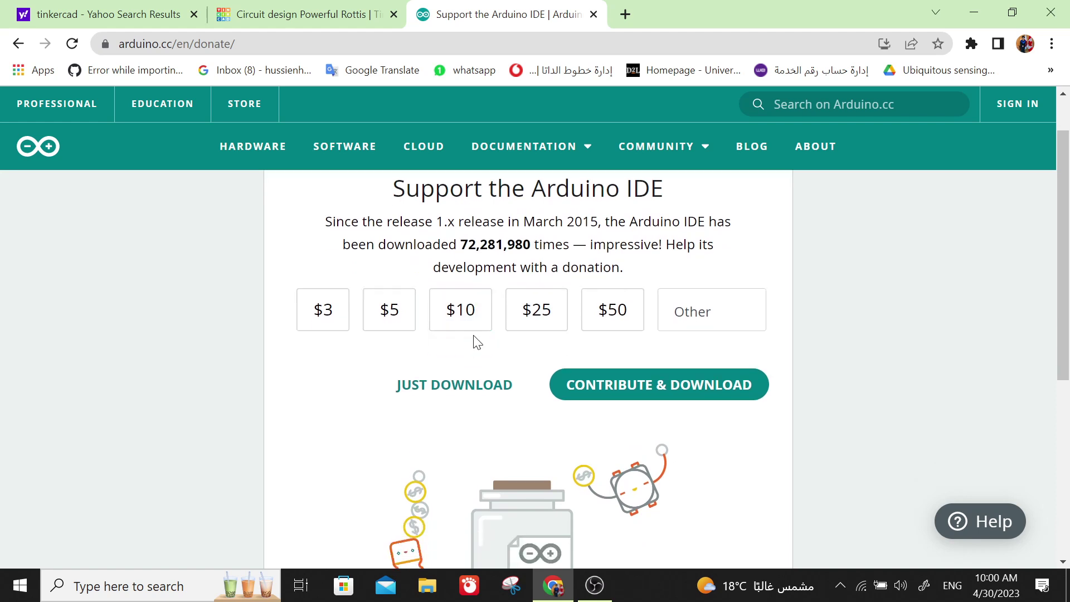
pyautogui.click(440, 390)
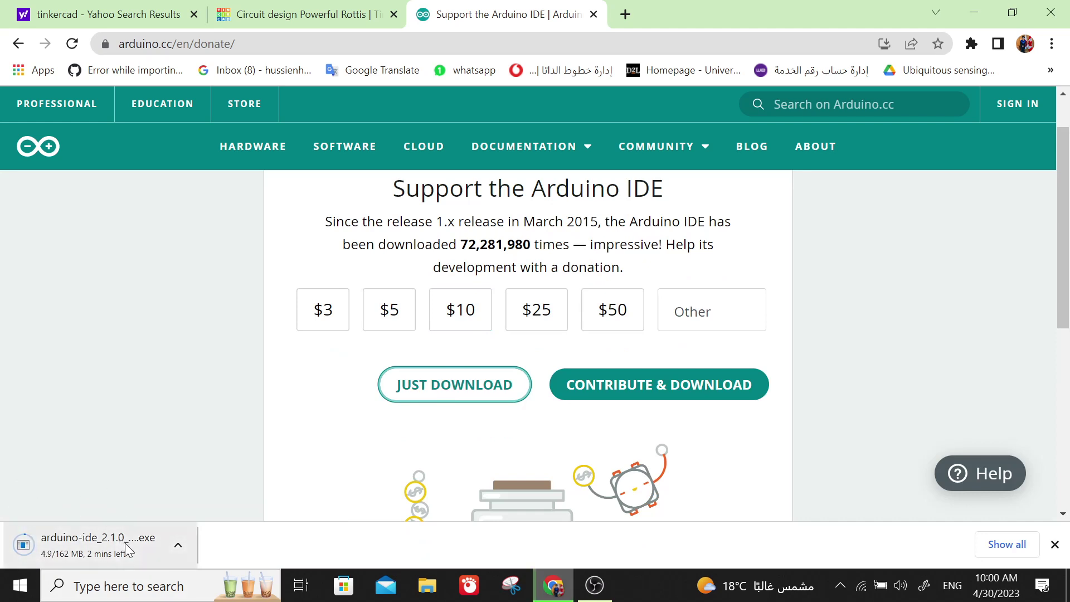
pyautogui.click(179, 546)
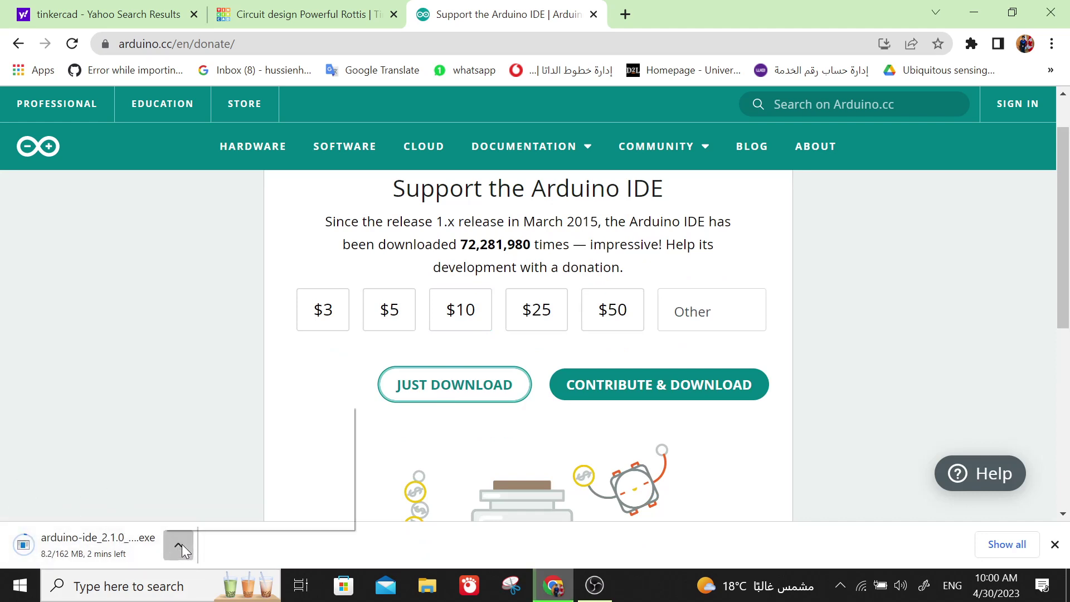
pyautogui.click(242, 470)
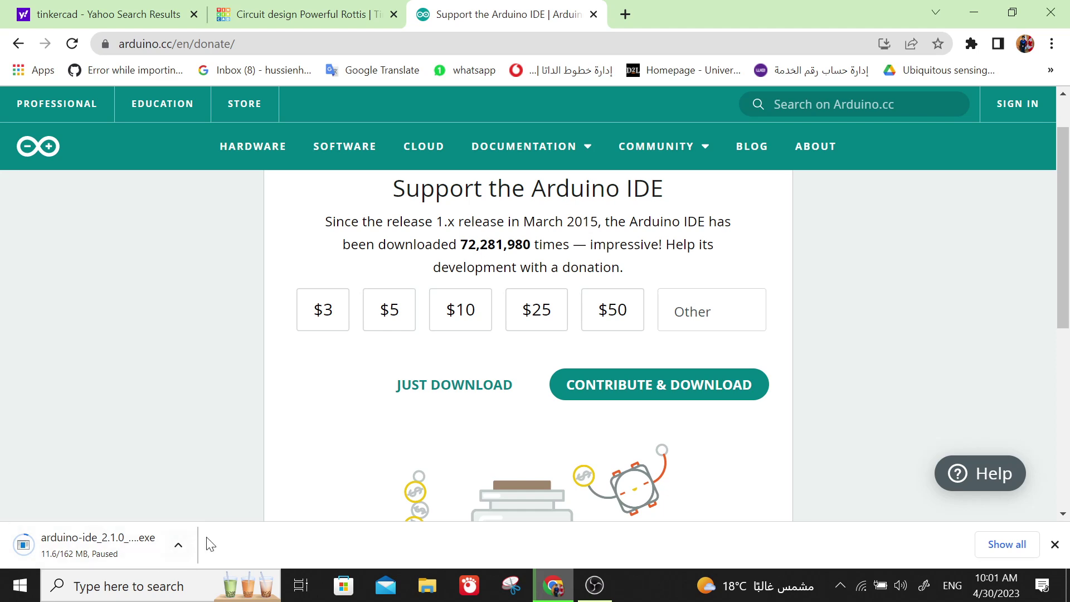
# Go to the desktop and launch the installed Arduino IDE.
pyautogui.press('super+d')
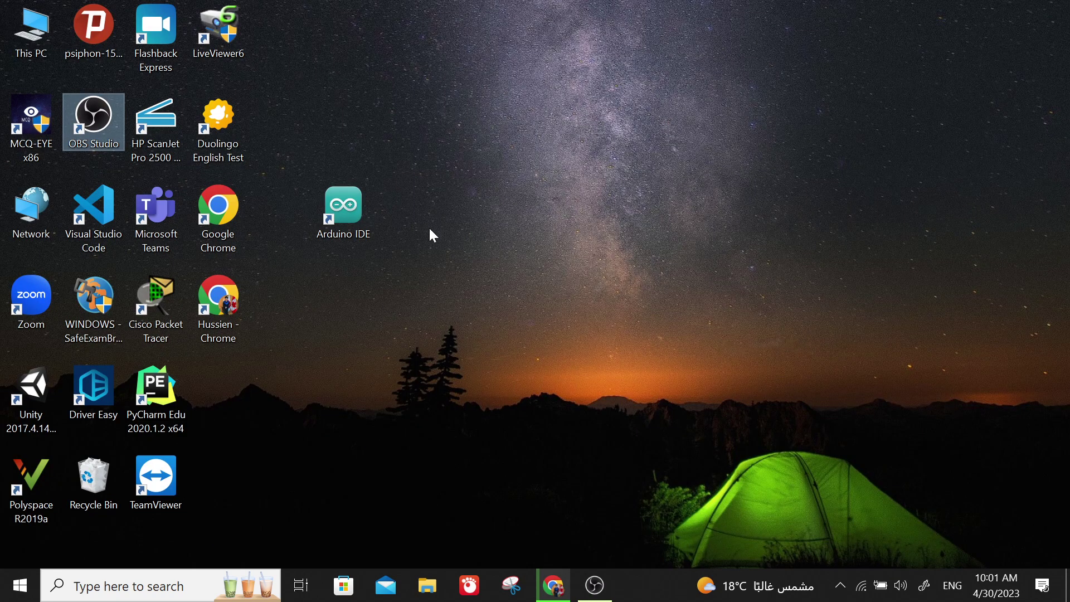
pyautogui.moveTo(339, 202); pyautogui.dragTo(412, 220)
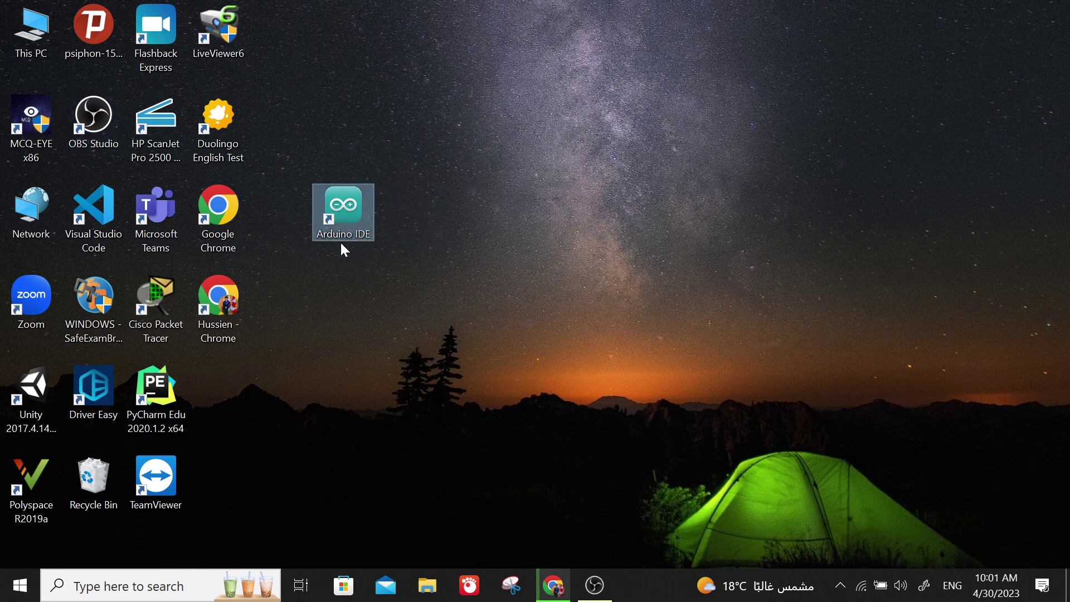
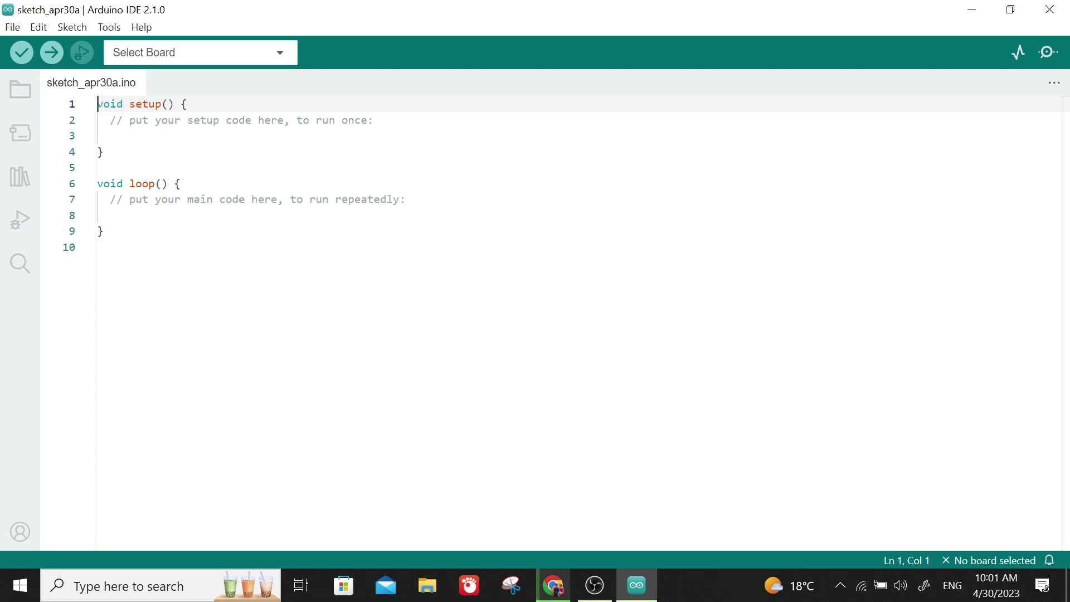
# Switch back to the Tinkercad circuit, reopen its code editor and copy all of the generated C++ code.
pyautogui.hotkey('alt', 'Tab')
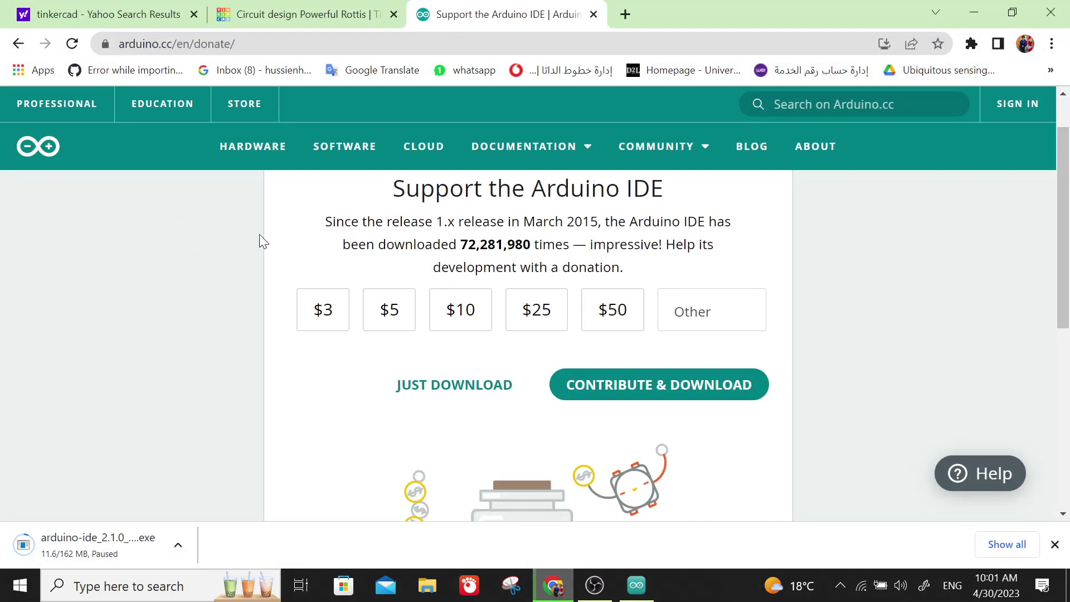
pyautogui.click(248, 5)
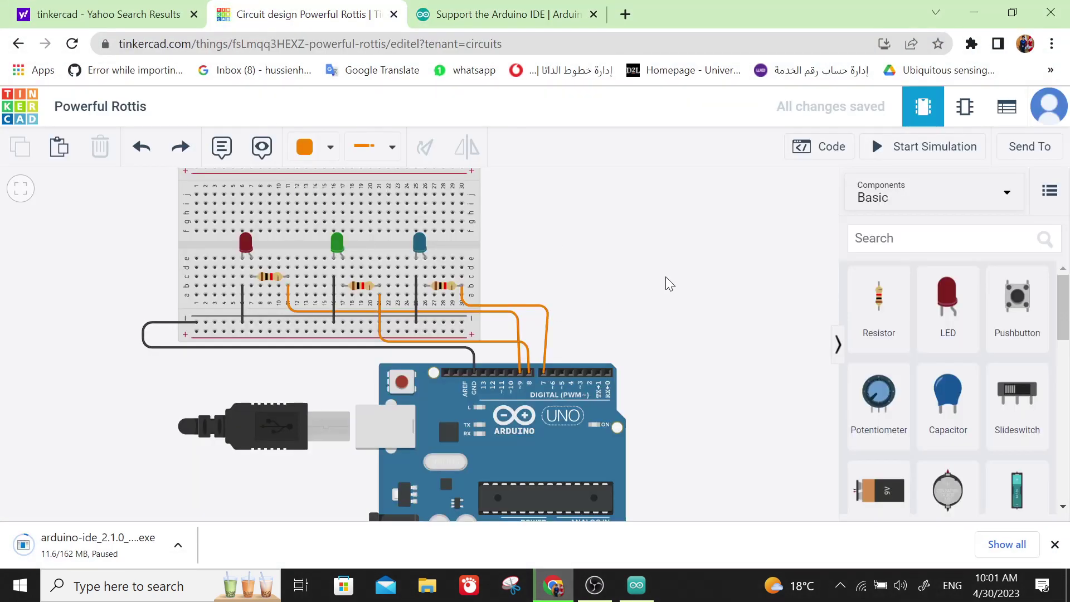
pyautogui.click(831, 150)
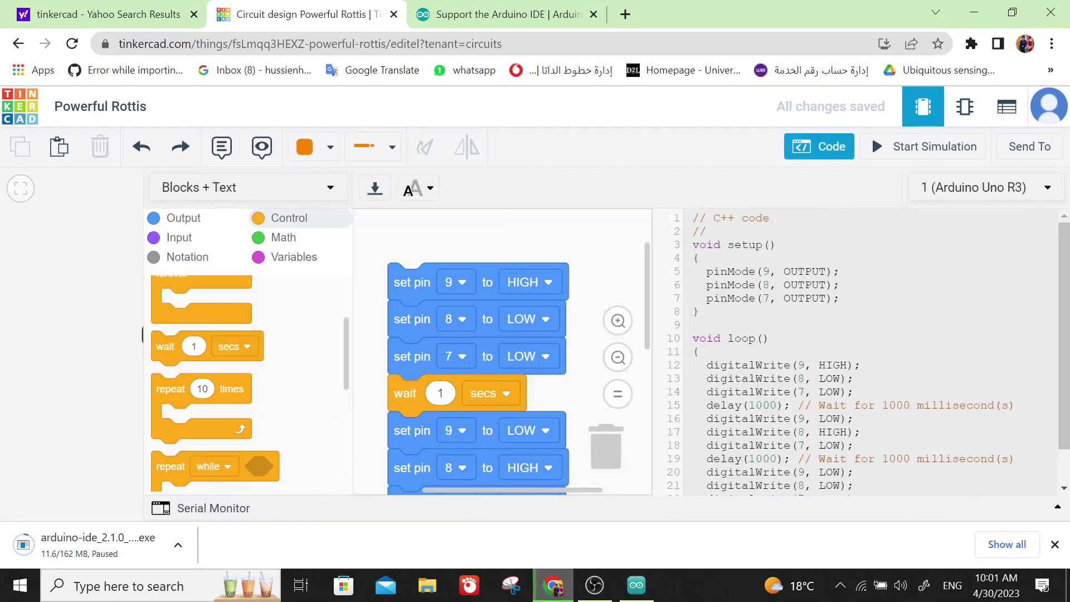
pyautogui.hotkey('ctrl', 'a')
pyautogui.hotkey('ctrl', 'c')
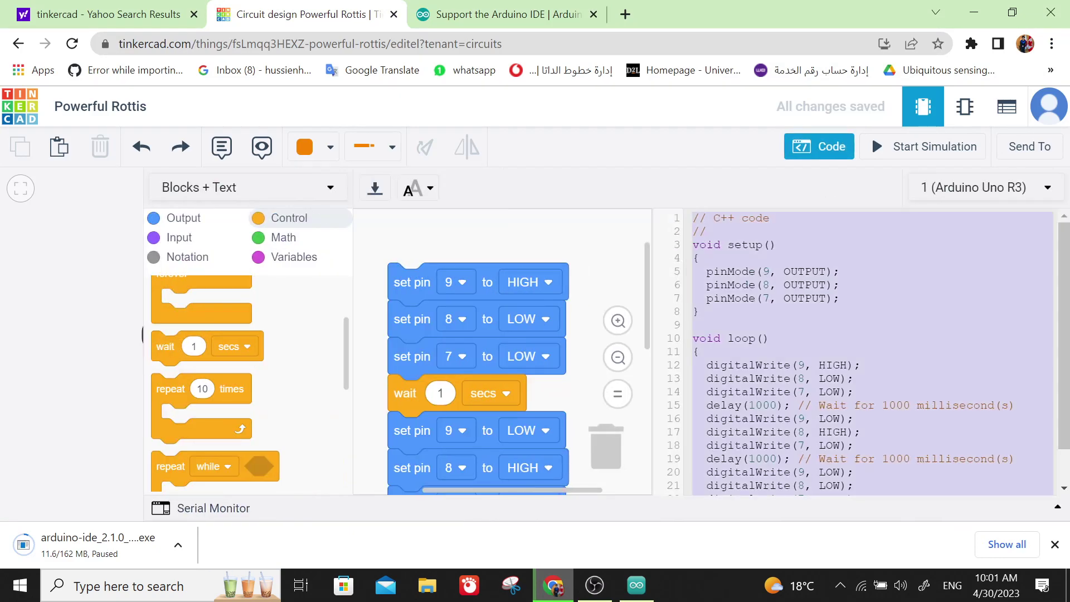
# Switch to Arduino IDE and replace the default setup and loop code of the new sketch with the copied Tinkercad code.
pyautogui.hotkey('alt', 'Tab')
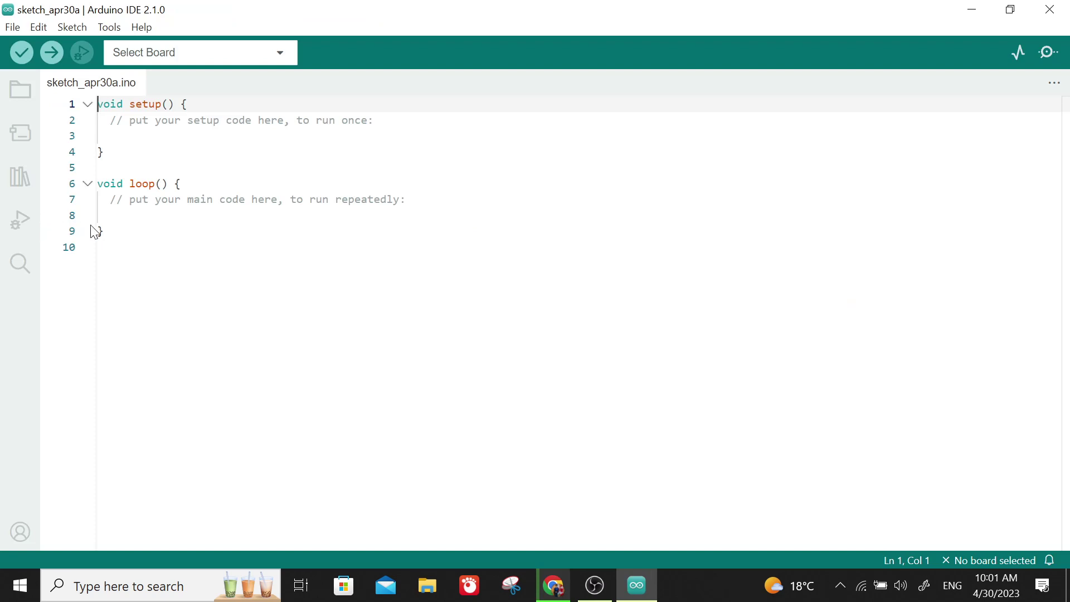
pyautogui.moveTo(103, 231); pyautogui.dragTo(97, 104)
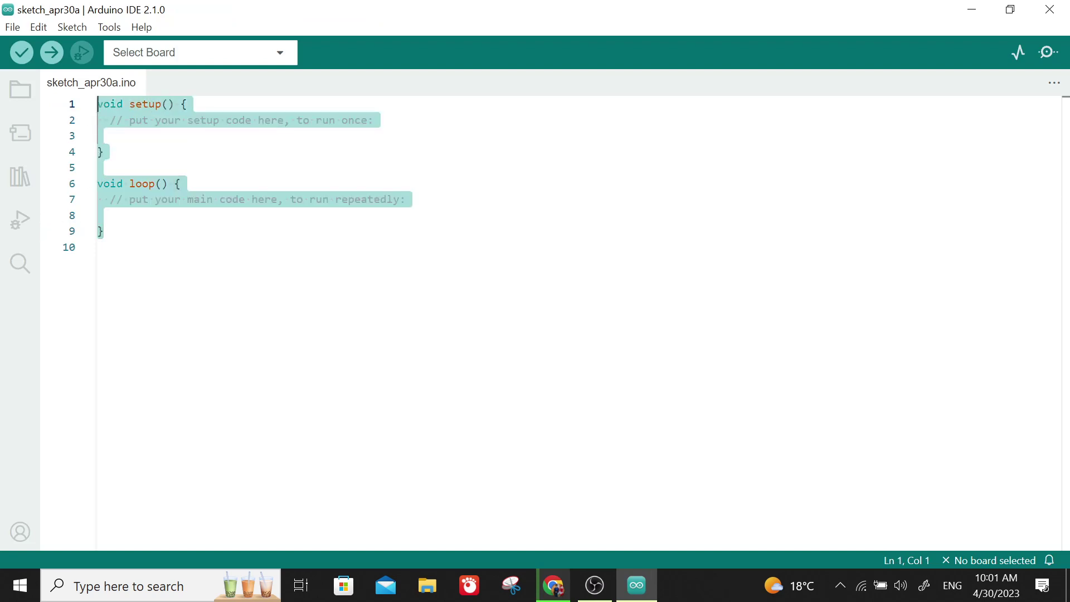
pyautogui.press('BackSpace')
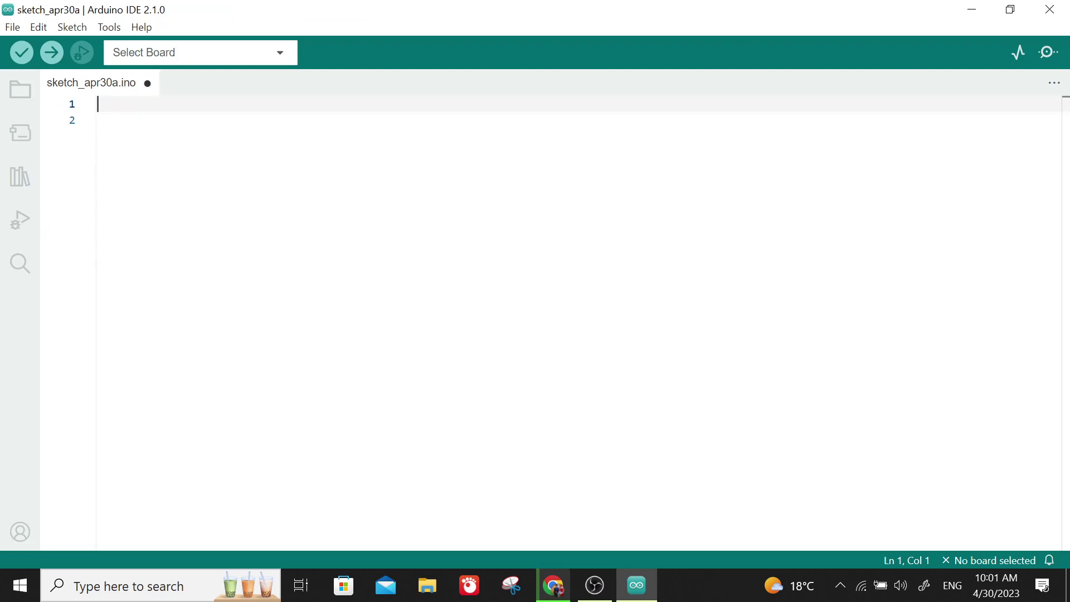
pyautogui.hotkey('ctrl', 'v')
pyautogui.click(98, 231)
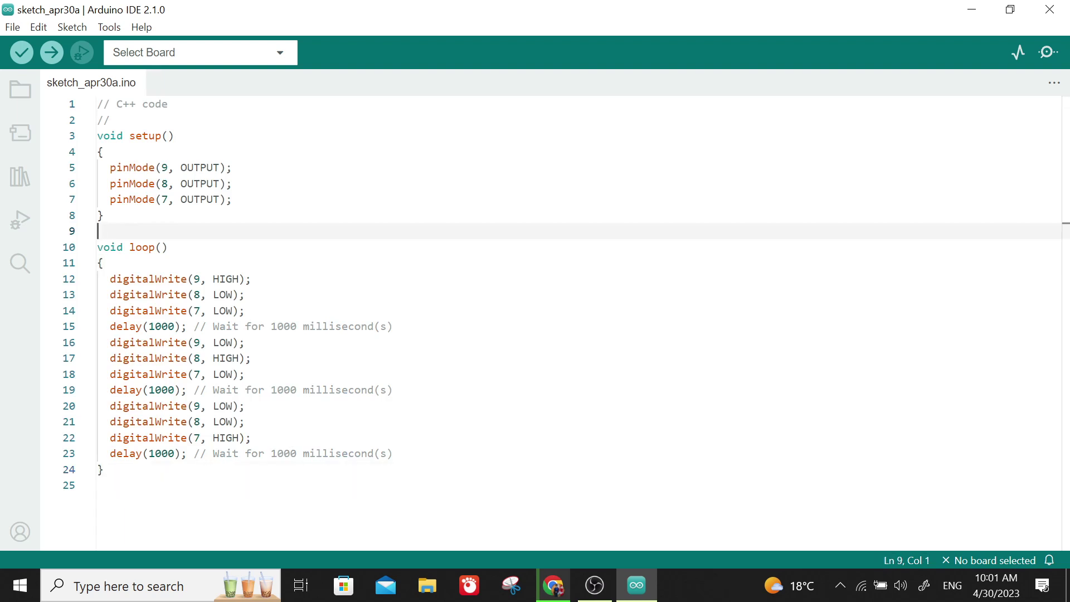
# Switch to the Tinkercad circuit, close its code editor to view the wiring, and return to Arduino IDE.
pyautogui.hotkey('alt', 'Tab')
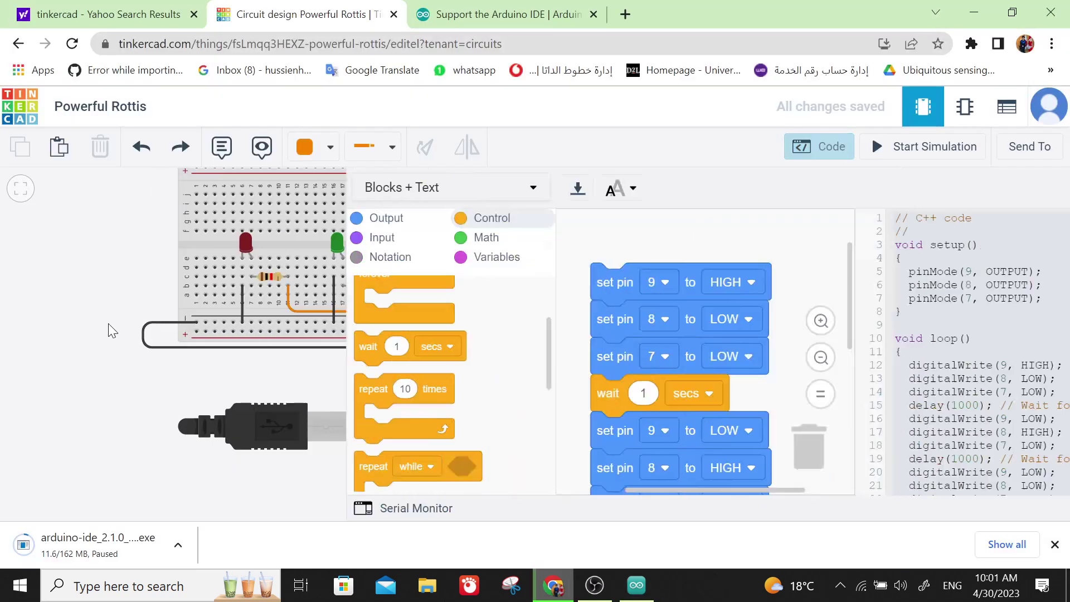
pyautogui.click(109, 323)
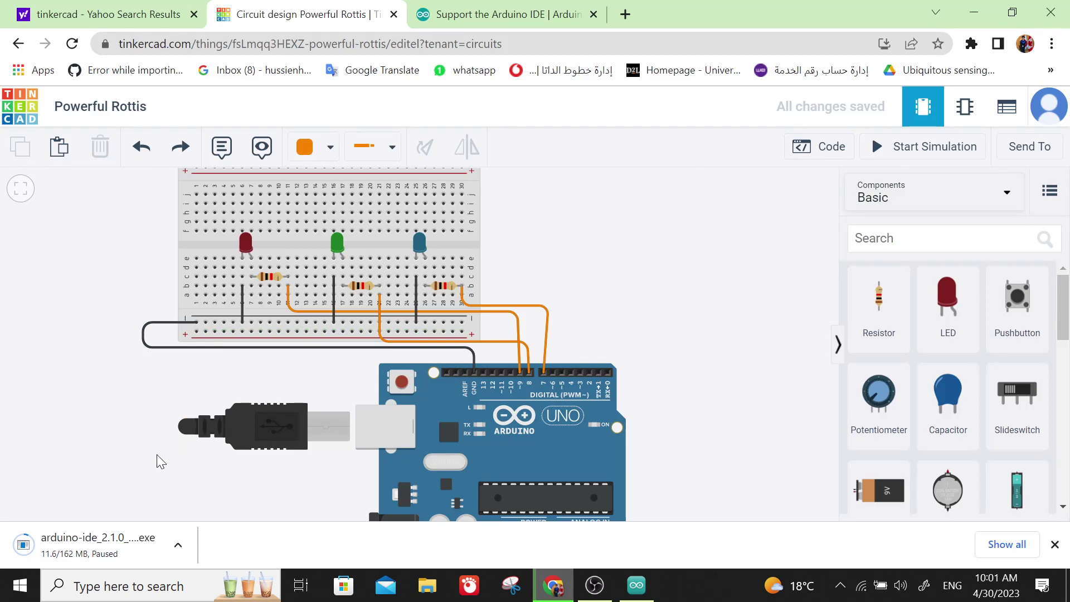
pyautogui.hotkey('alt', 'Tab')
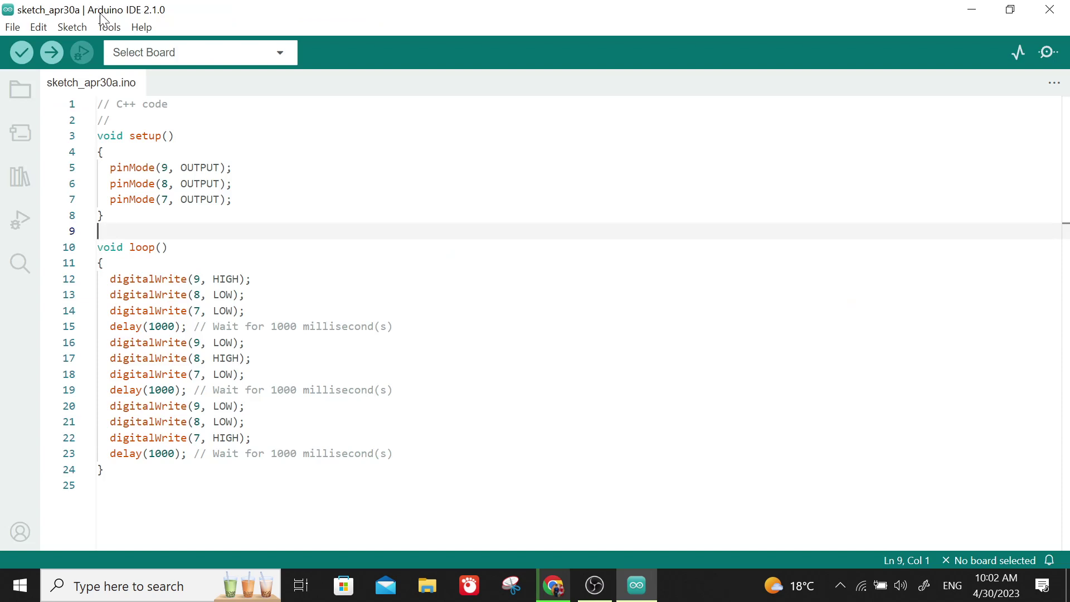
# Examine the available board families and serial ports, and the sketch commands for compiling and uploading.
pyautogui.click(108, 28)
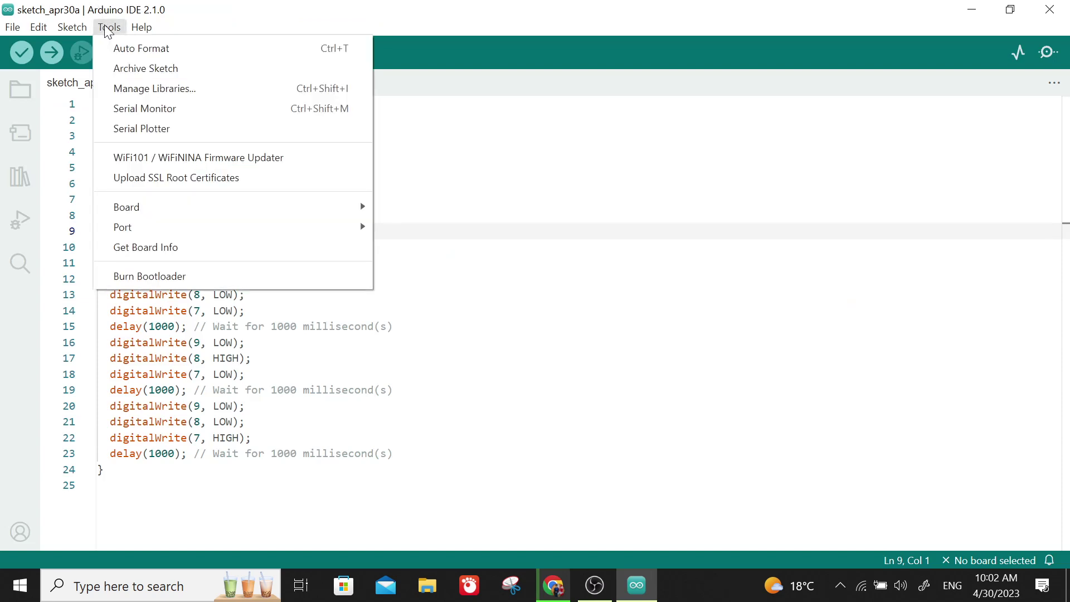
pyautogui.moveTo(193, 212)
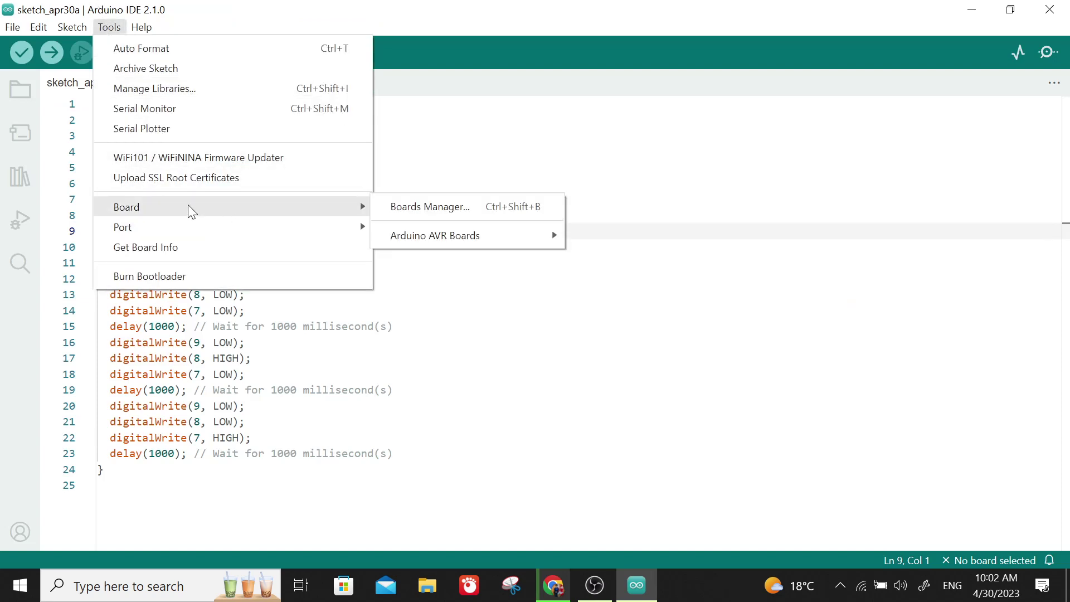
pyautogui.moveTo(155, 231)
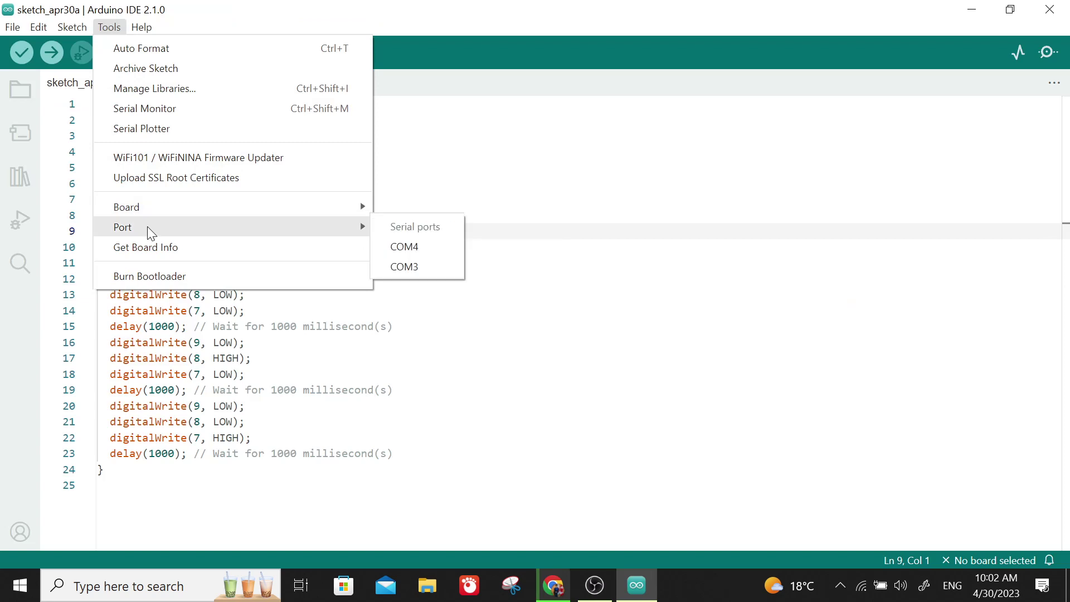
pyautogui.moveTo(255, 212)
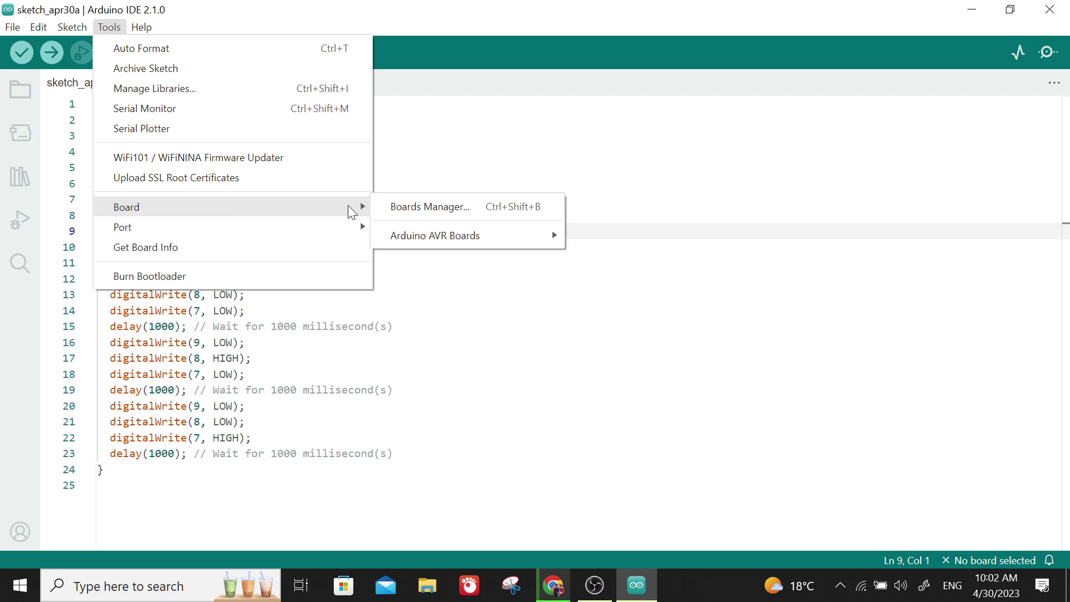
pyautogui.click(450, 344)
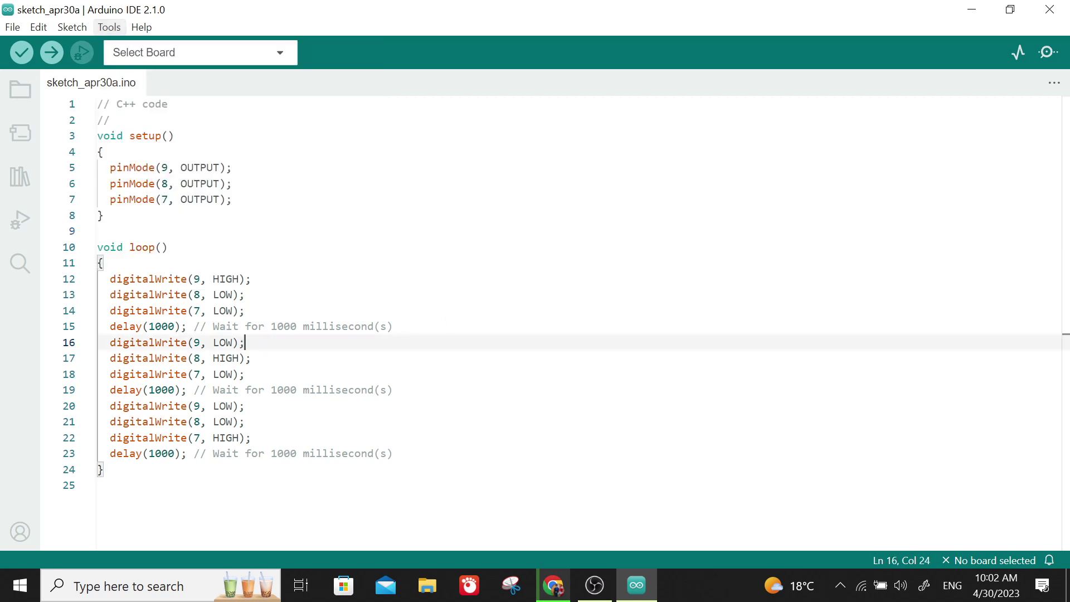
pyautogui.click(71, 31)
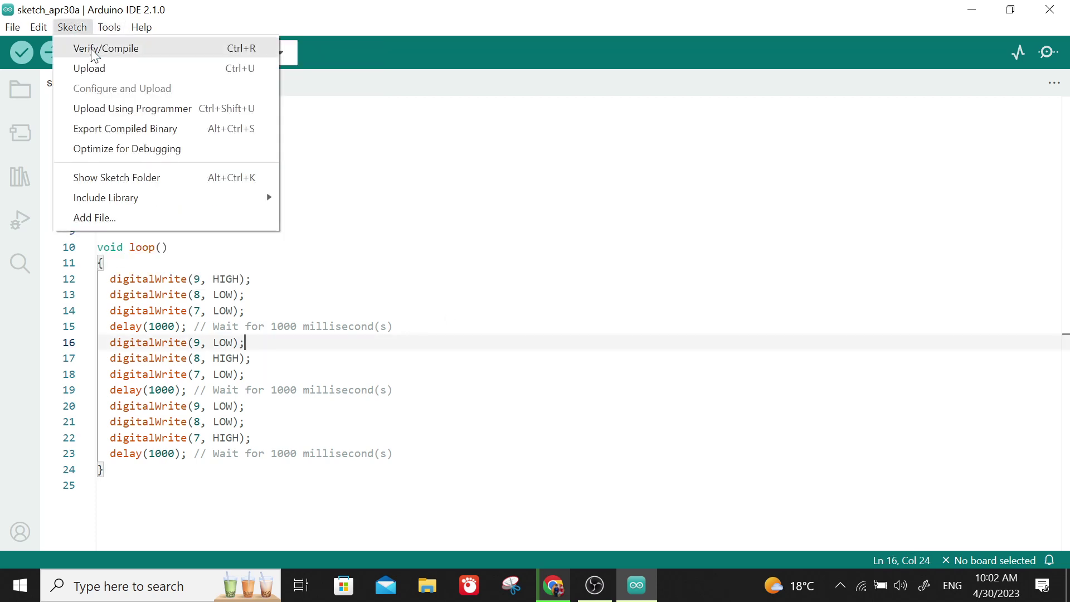
pyautogui.click(323, 374)
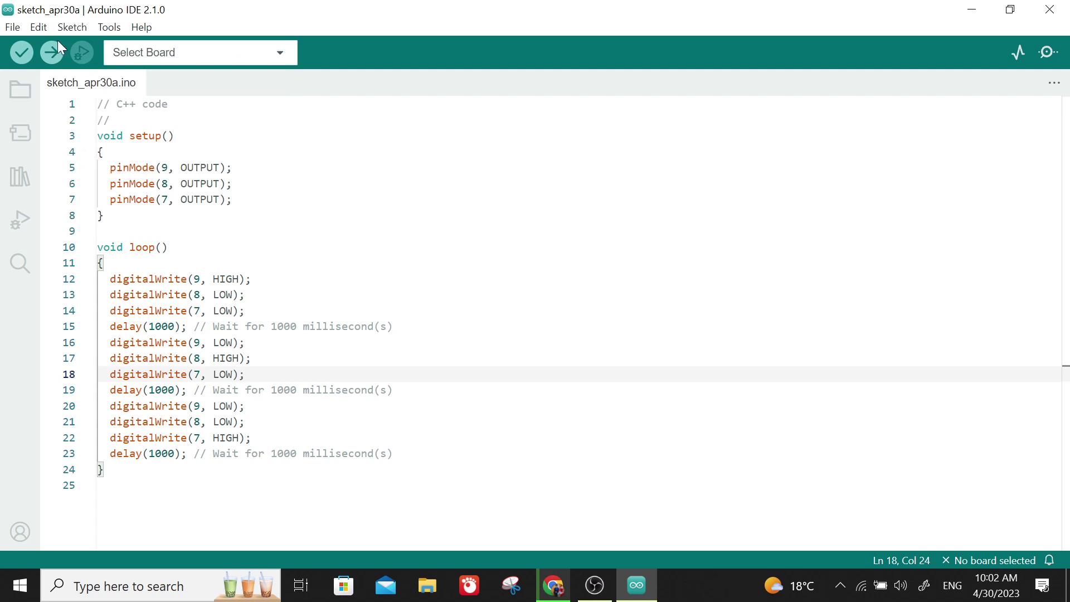
pyautogui.click(72, 27)
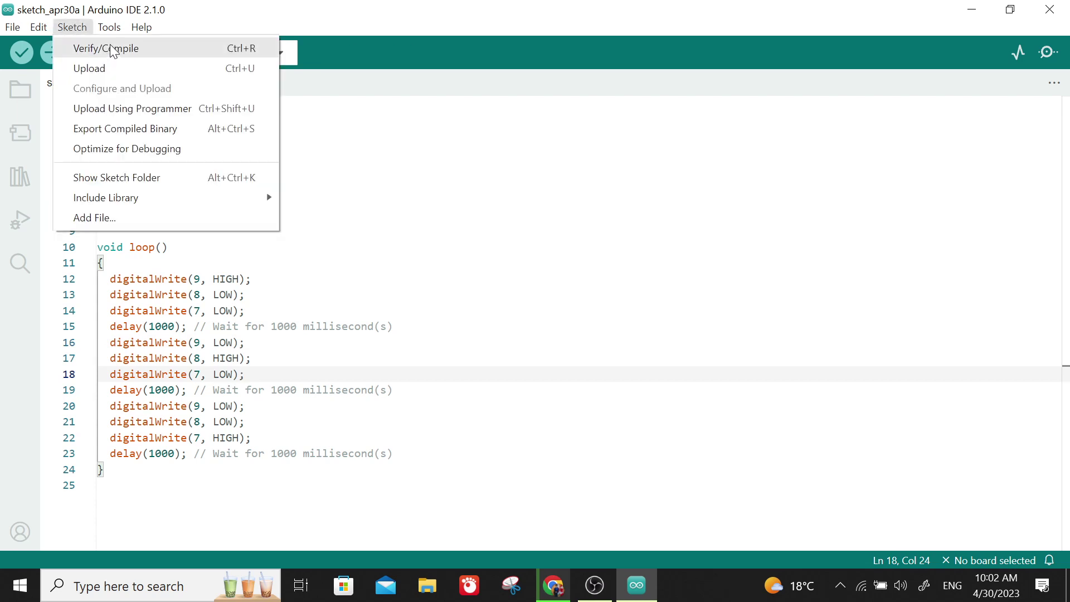
pyautogui.click(233, 406)
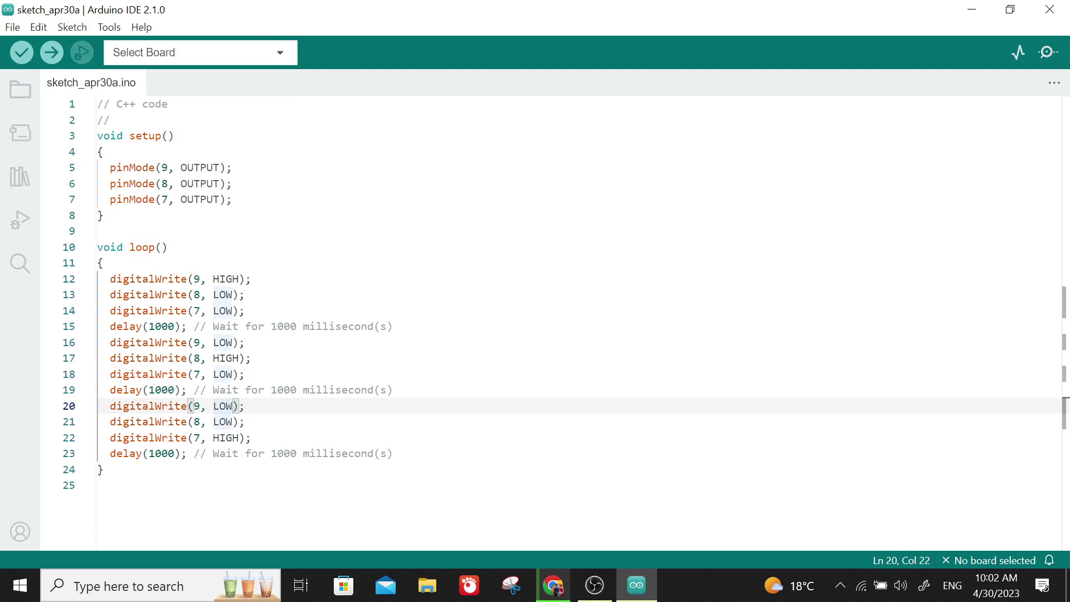
# Switch to the Tinkercad circuit and reopen its code editor to review the generated C++ code.
pyautogui.hotkey('alt', 'Tab')
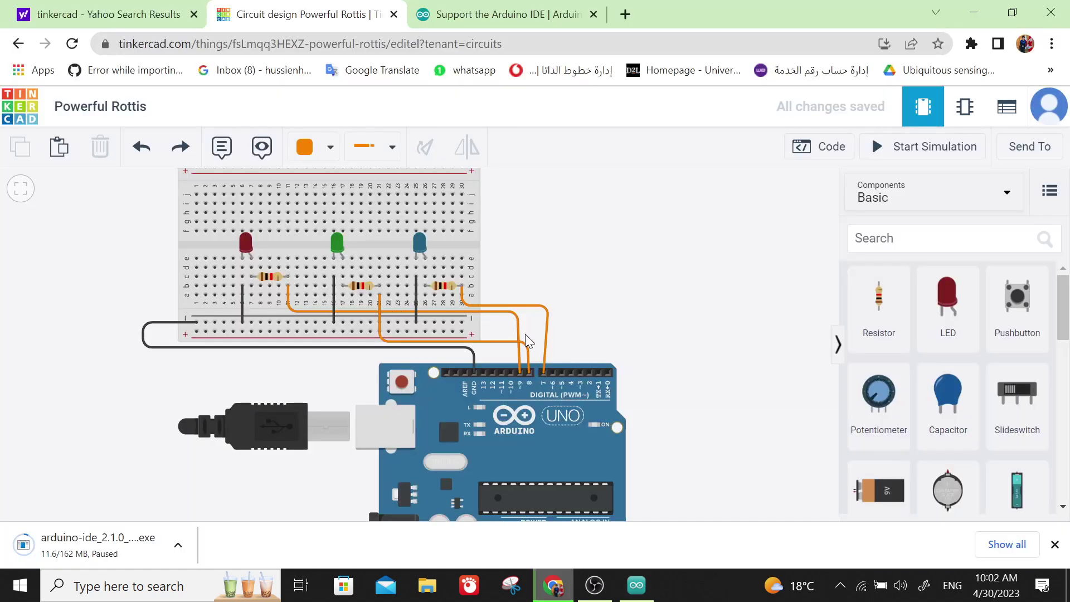
pyautogui.click(833, 147)
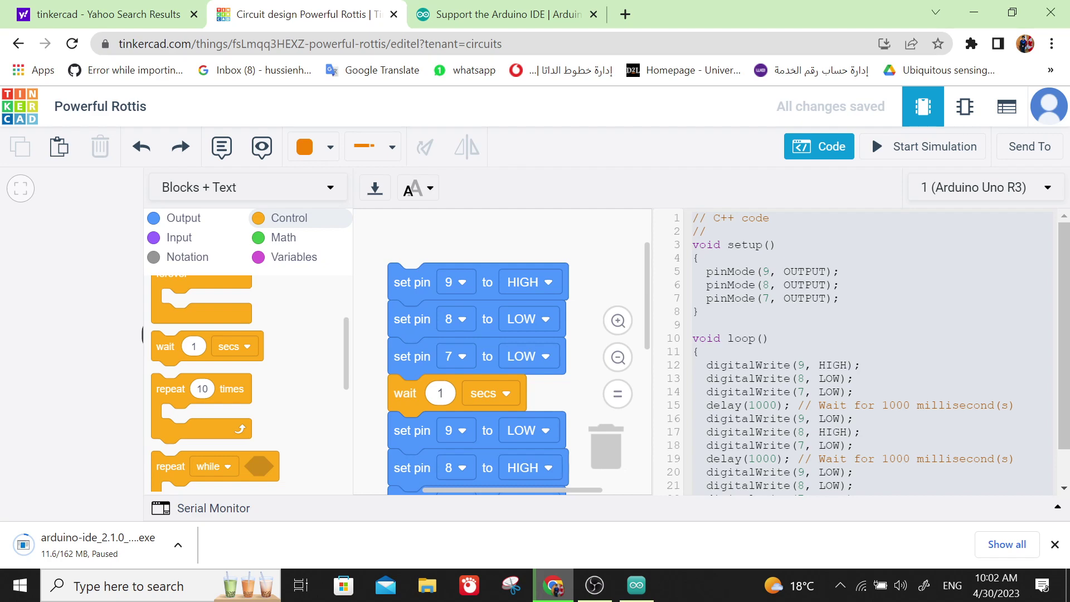
pyautogui.click(698, 352)
# Switch back to Arduino IDE and try to verify the sketch without a board selected.
pyautogui.hotkey('alt', 'Tab')
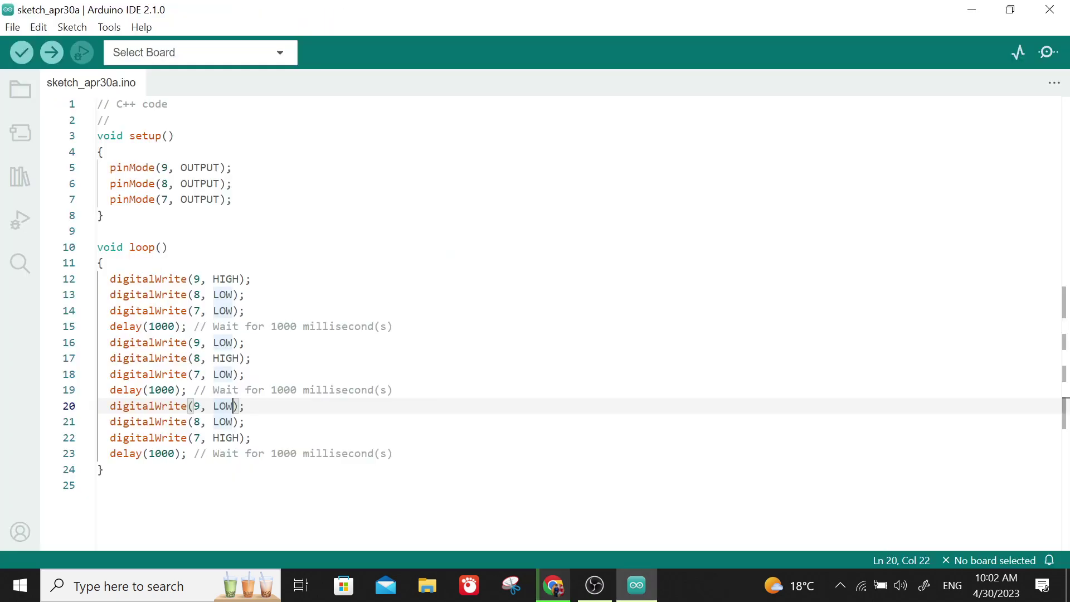
pyautogui.click(76, 27)
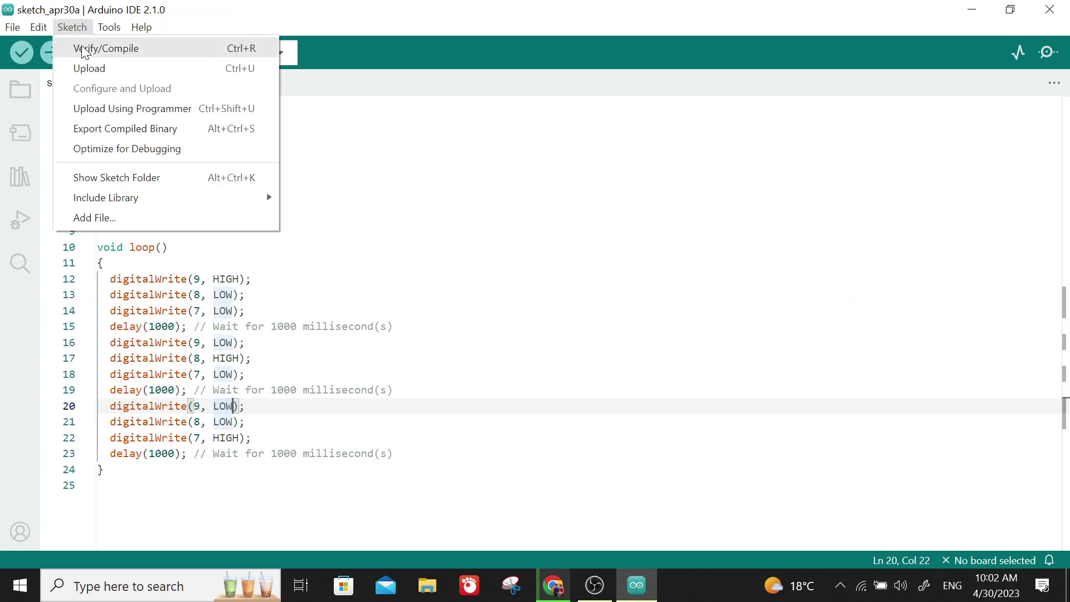
pyautogui.click(84, 49)
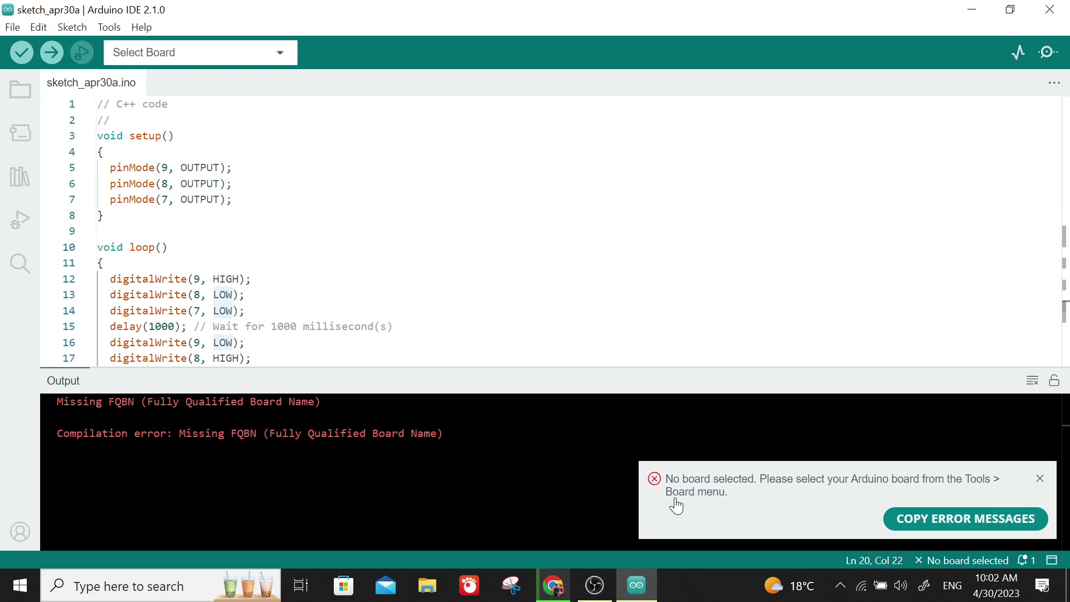
# Select Arduino Uno from the Arduino AVR Boards as the sketch's target board.
pyautogui.click(110, 28)
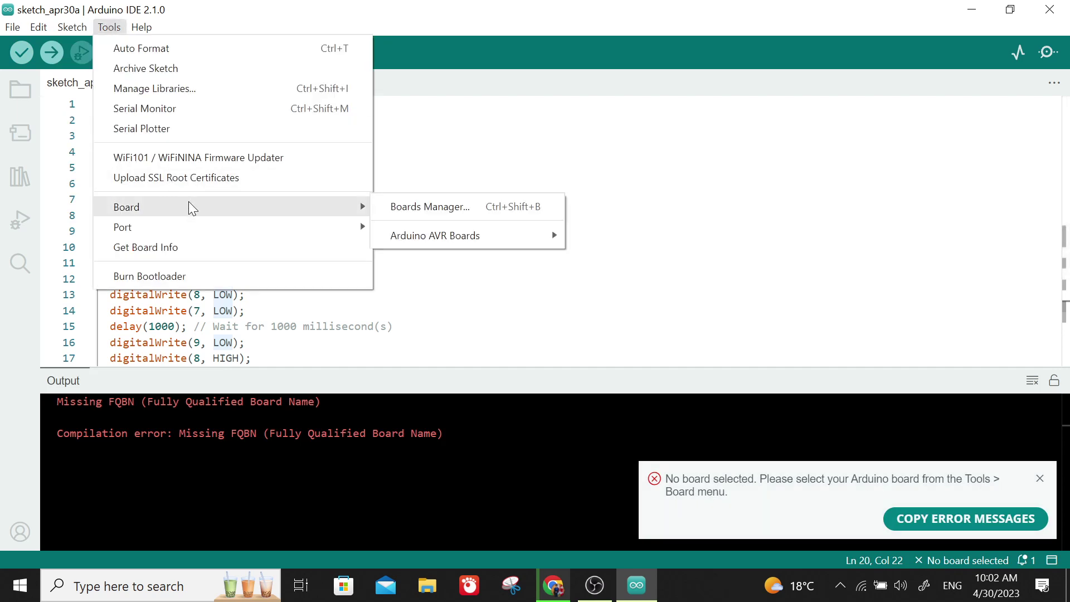
pyautogui.moveTo(421, 239)
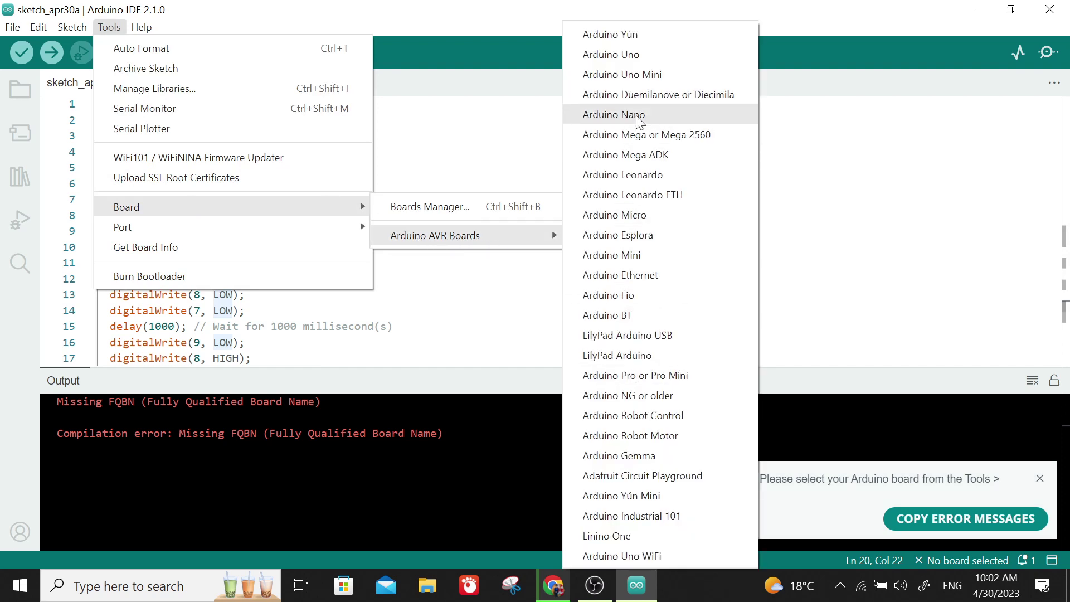
pyautogui.click(627, 56)
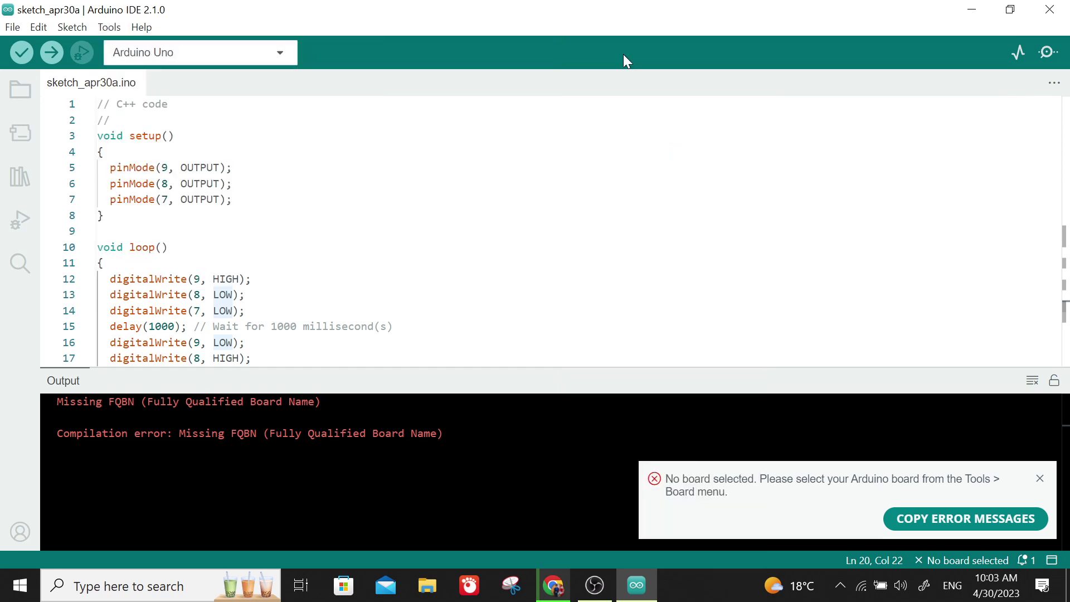
pyautogui.click(220, 184)
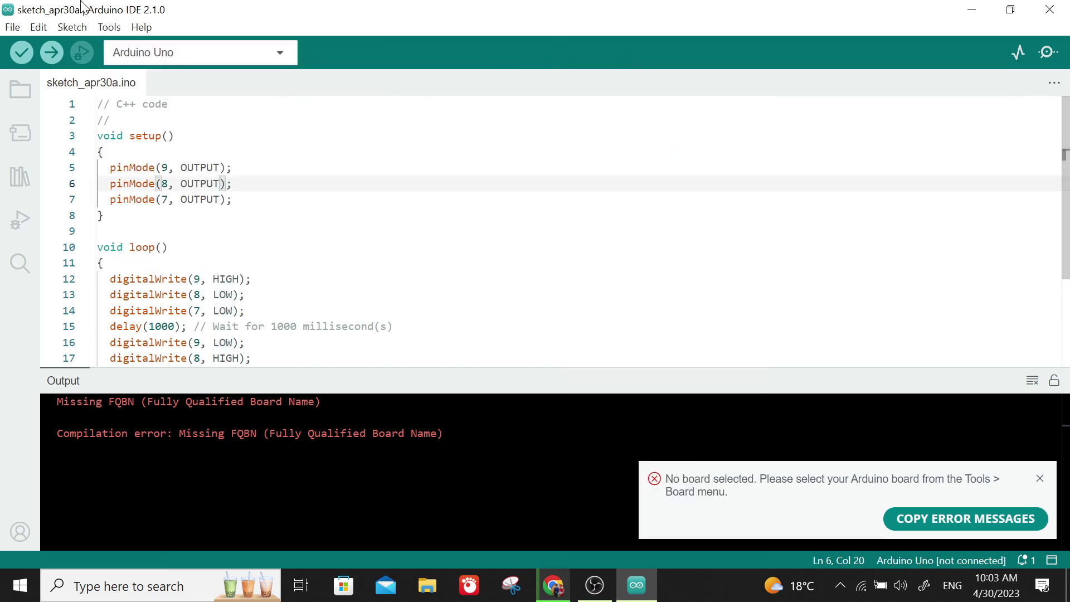
# Verify and compile the three-LED sketch for the Arduino Uno.
pyautogui.click(72, 27)
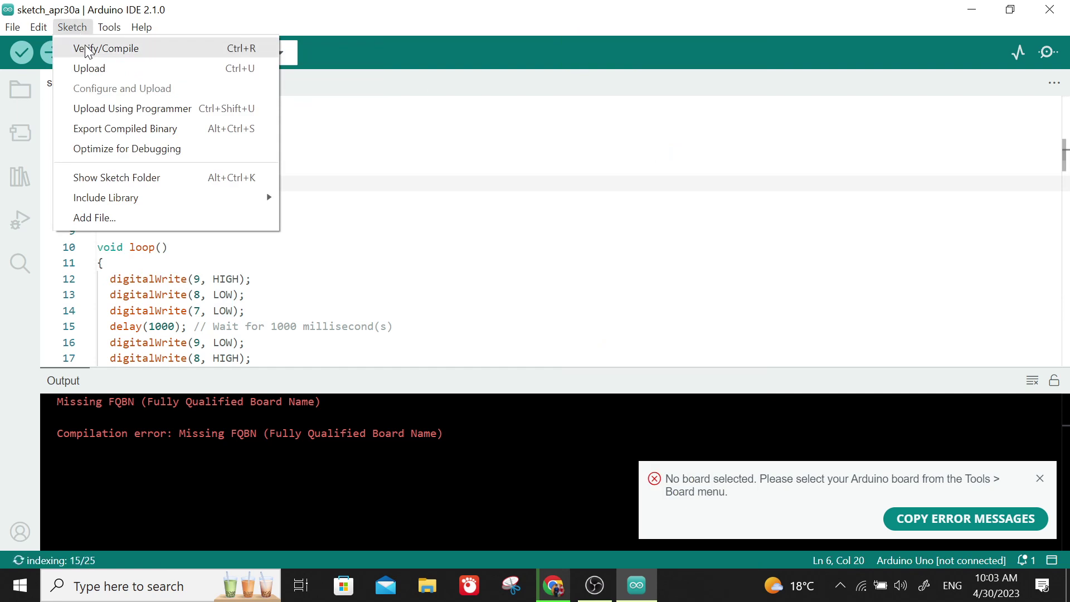
pyautogui.click(86, 49)
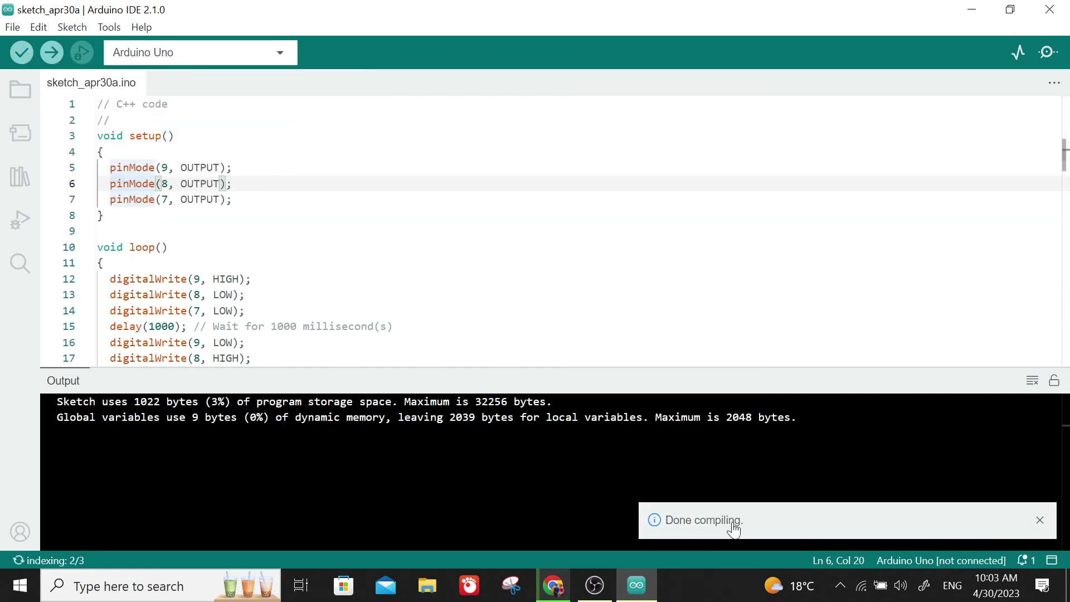
pyautogui.click(105, 215)
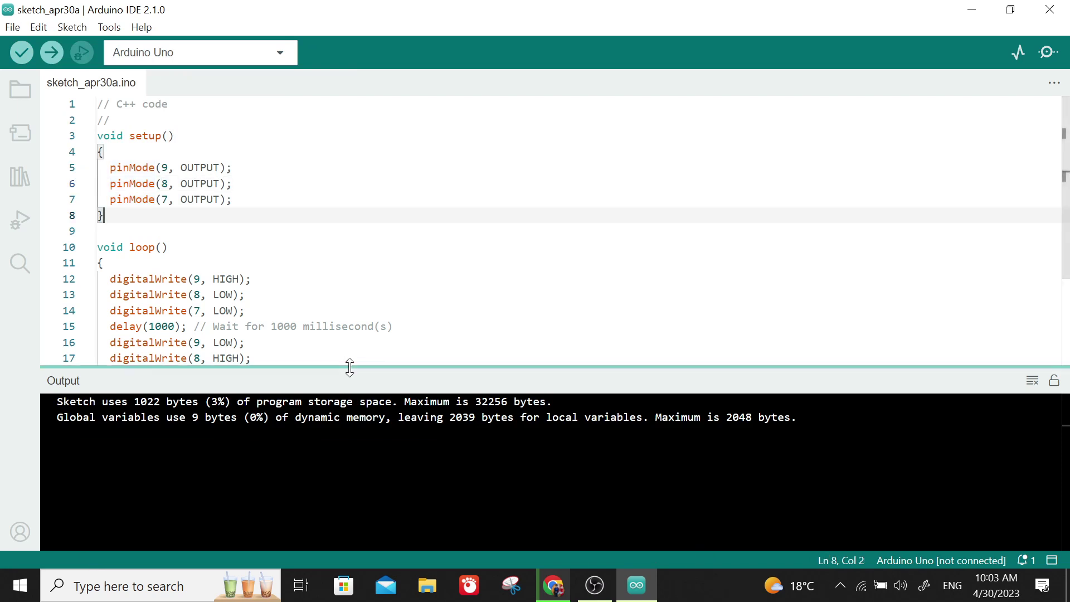
# Shrink the compile output area to give the code more room, and look over the whole loop function.
pyautogui.moveTo(349, 367); pyautogui.dragTo(337, 484)
pyautogui.click(245, 343)
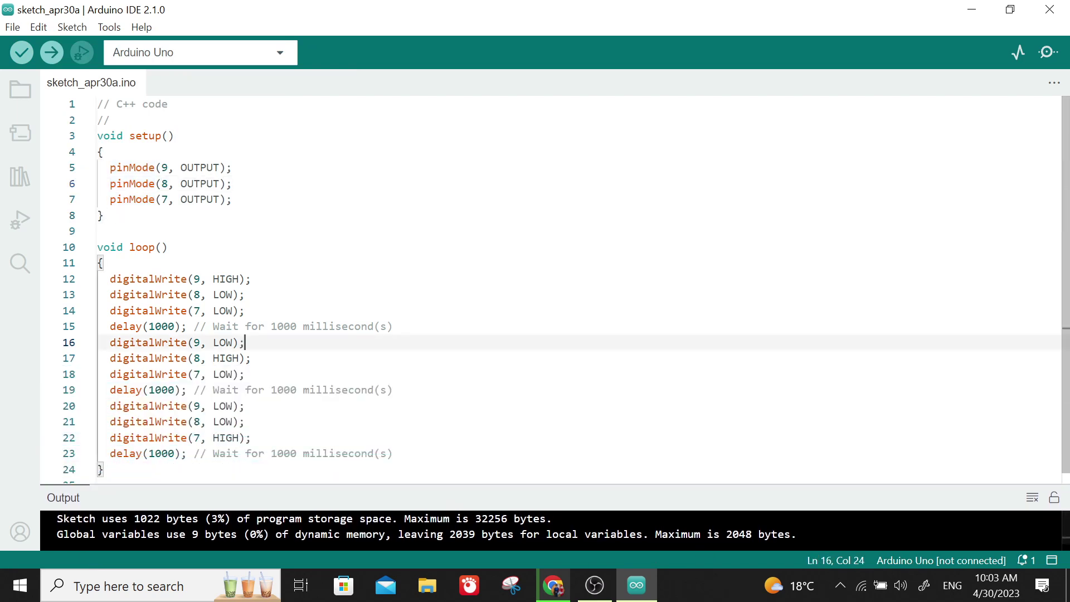
pyautogui.scroll(-1, 558, 290)
pyautogui.scroll(1, 557, 289)
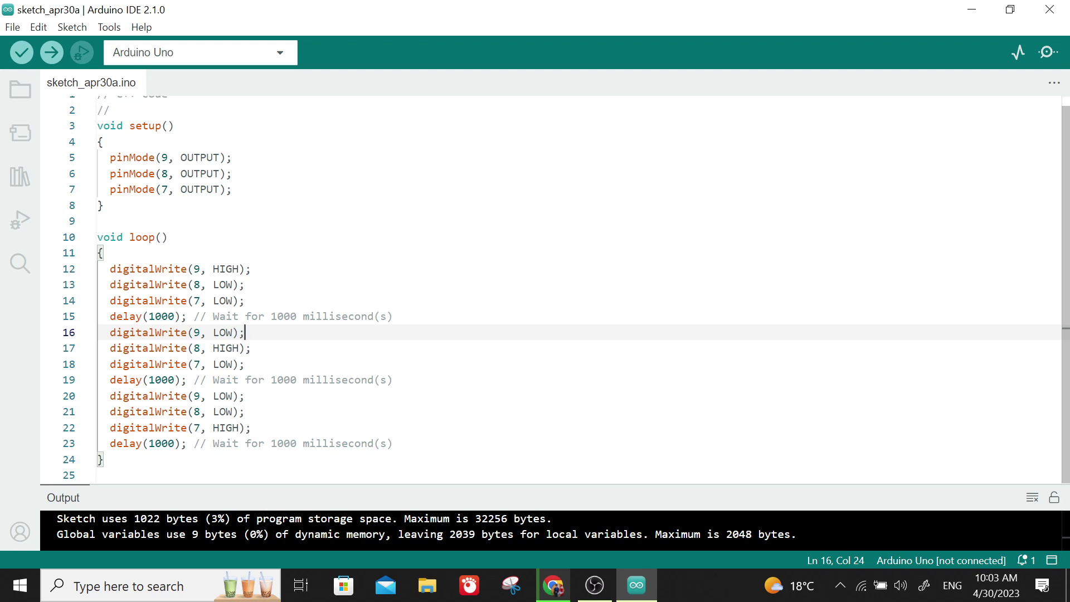
# Compare the sketch with the Tinkercad circuit and check which serial ports Arduino IDE offers for the Arduino Uno.
pyautogui.moveTo(245, 331)
pyautogui.hotkey('alt', 'Tab')
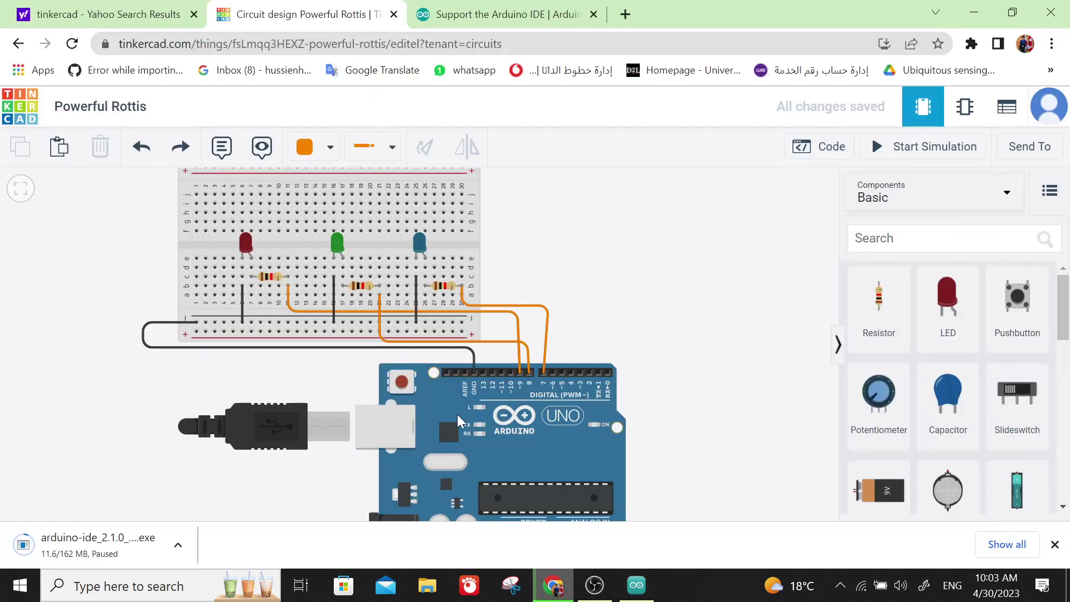
pyautogui.hotkey('alt', 'Tab')
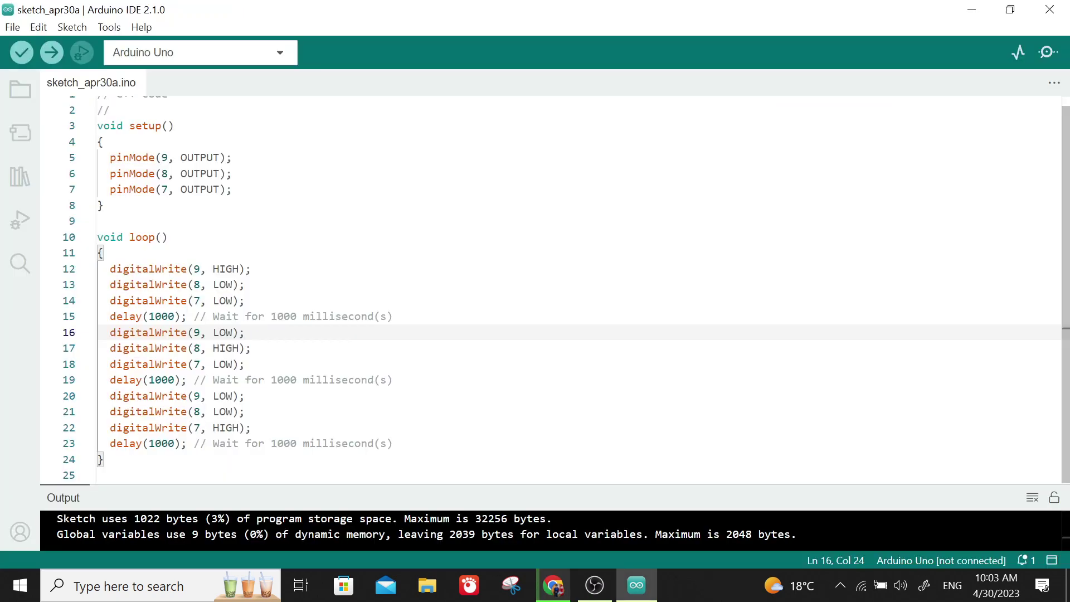
pyautogui.moveTo(132, 157)
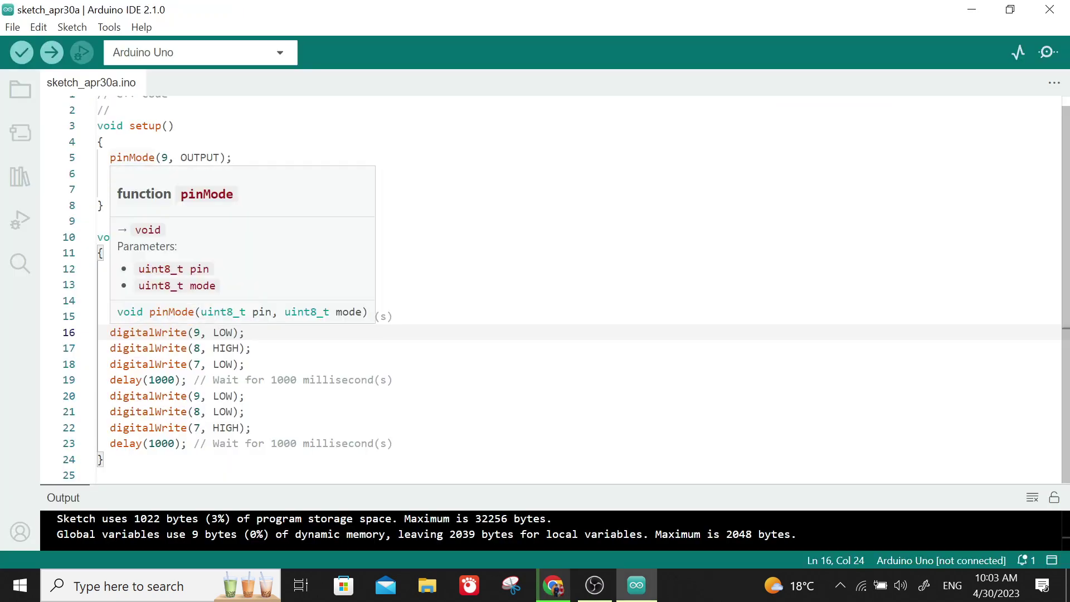
pyautogui.click(109, 27)
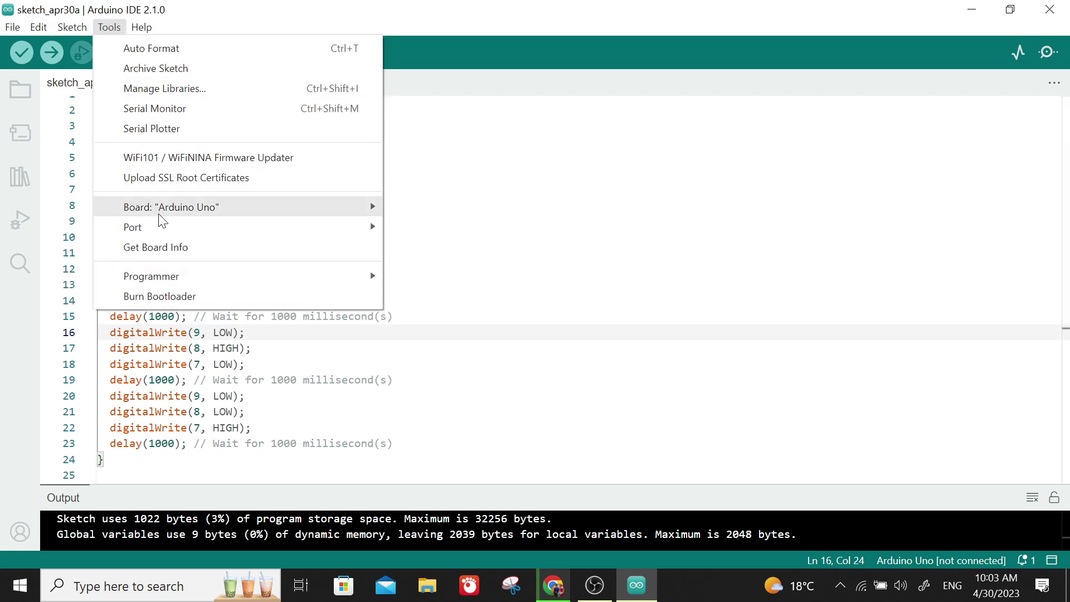
pyautogui.moveTo(154, 229)
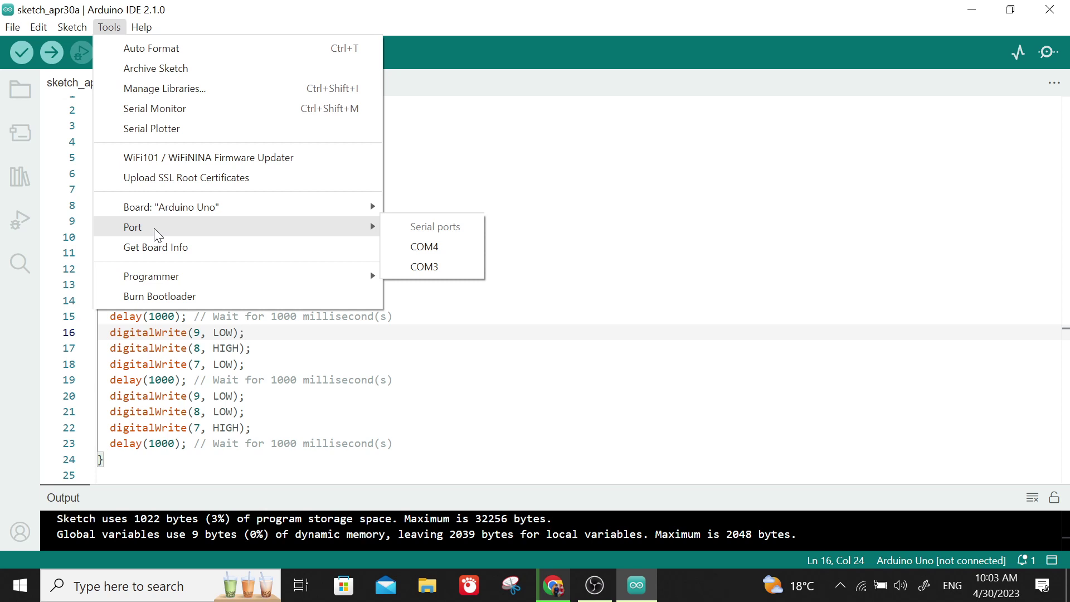
pyautogui.hotkey('alt', 'Tab')
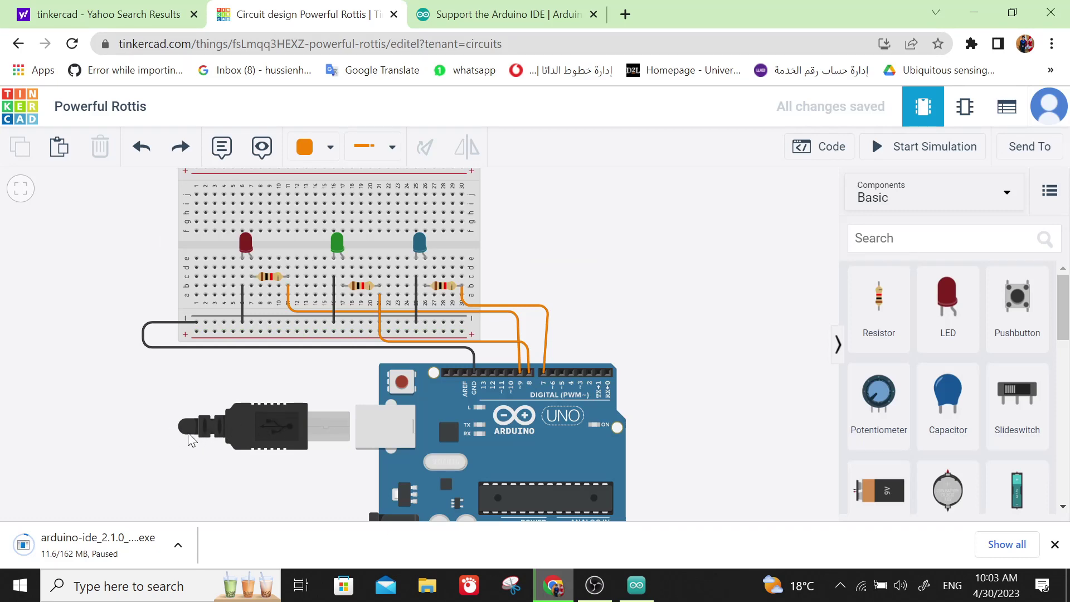
pyautogui.hotkey('alt', 'Tab')
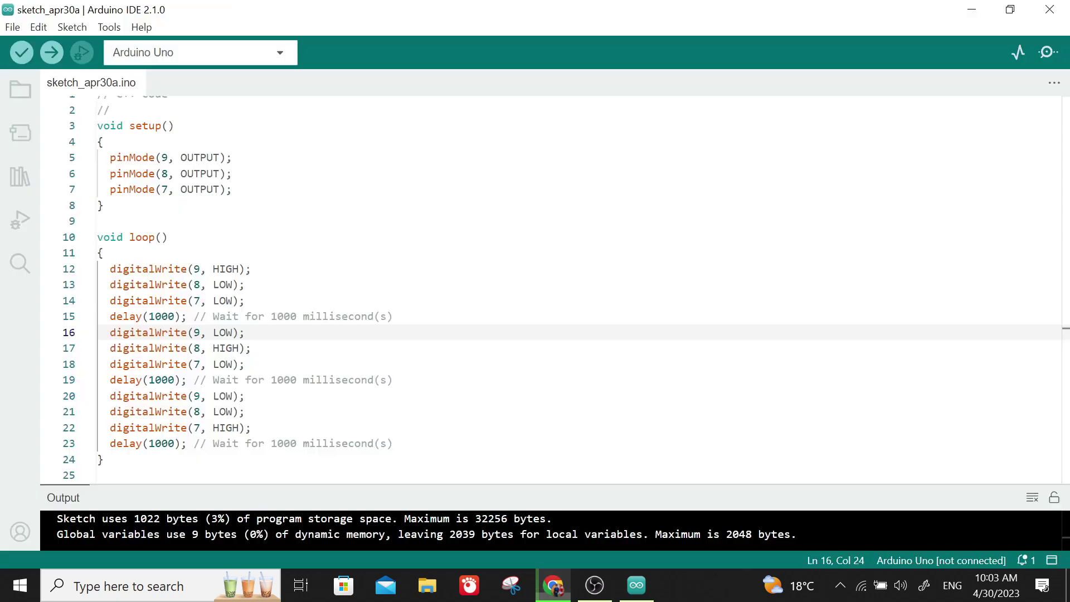
pyautogui.click(109, 27)
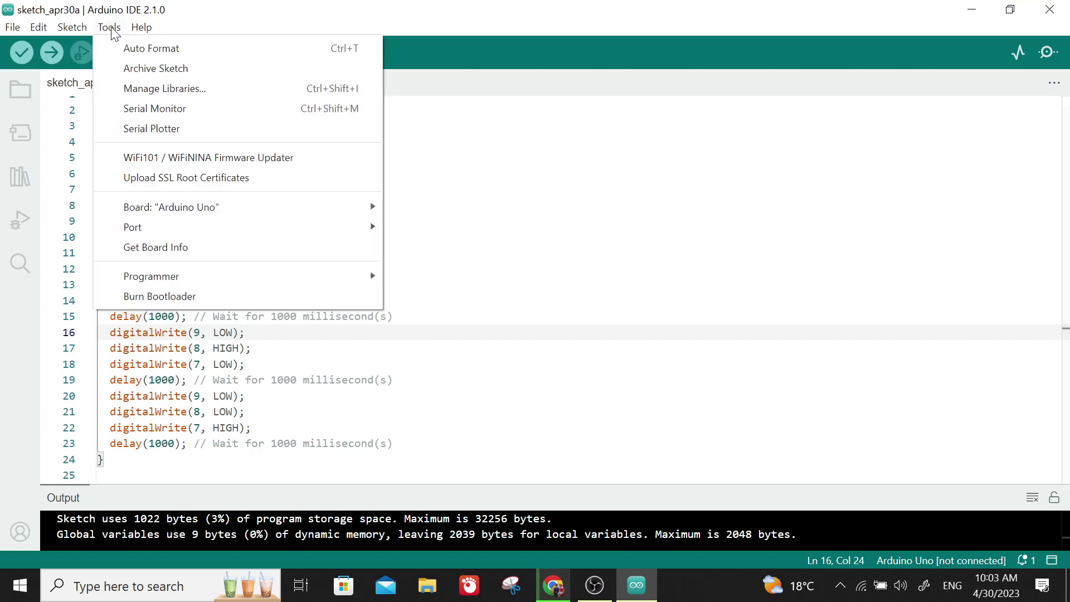
pyautogui.moveTo(210, 234)
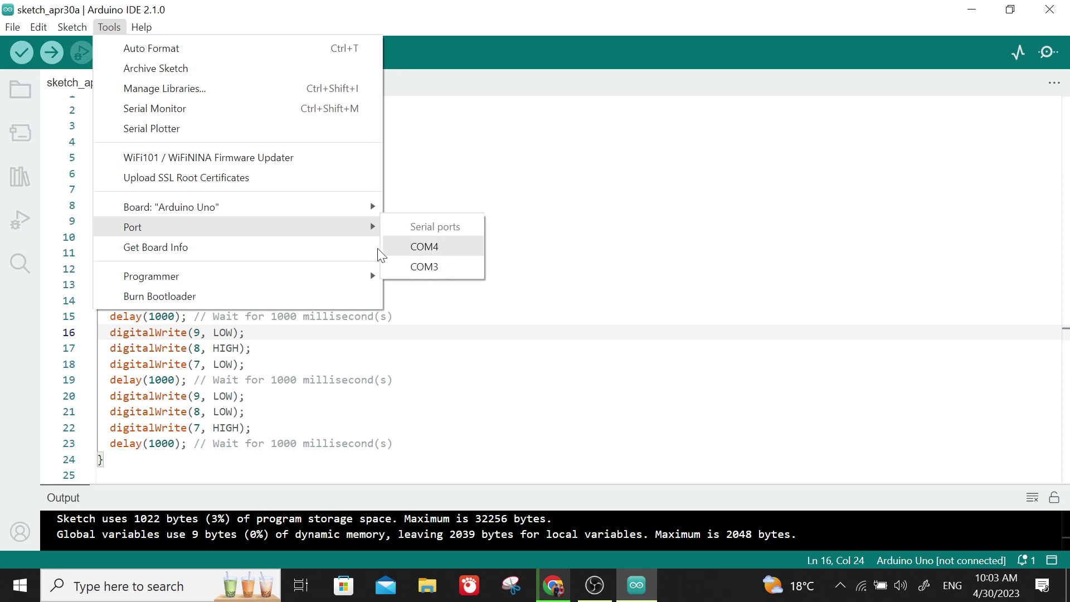
pyautogui.click(418, 359)
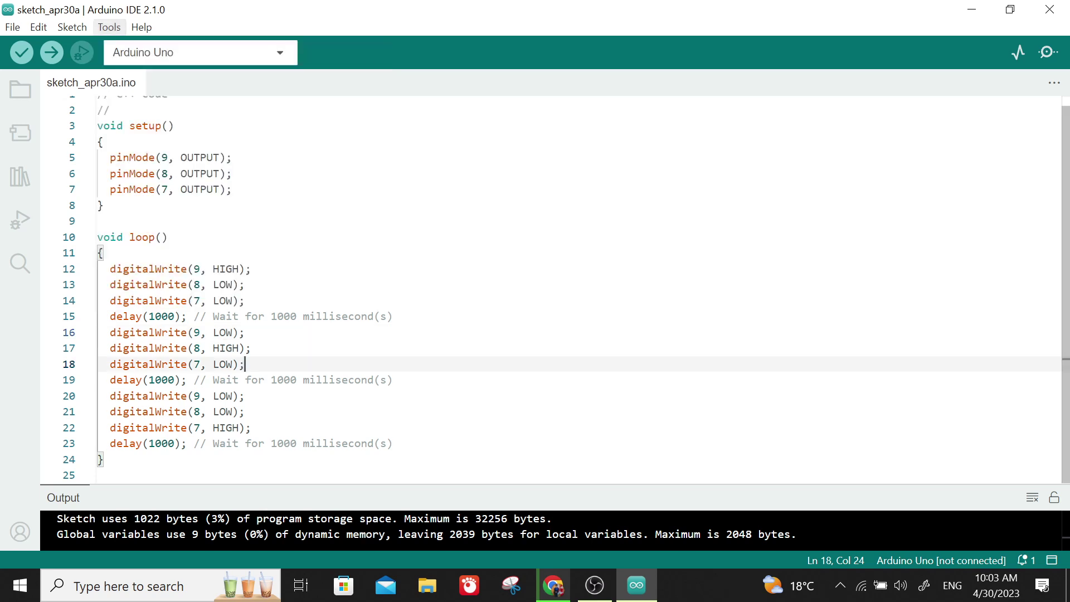
# Try to upload the three-LED sketch to the Arduino Uno without a port selected, and look over the board and upload options.
pyautogui.click(67, 27)
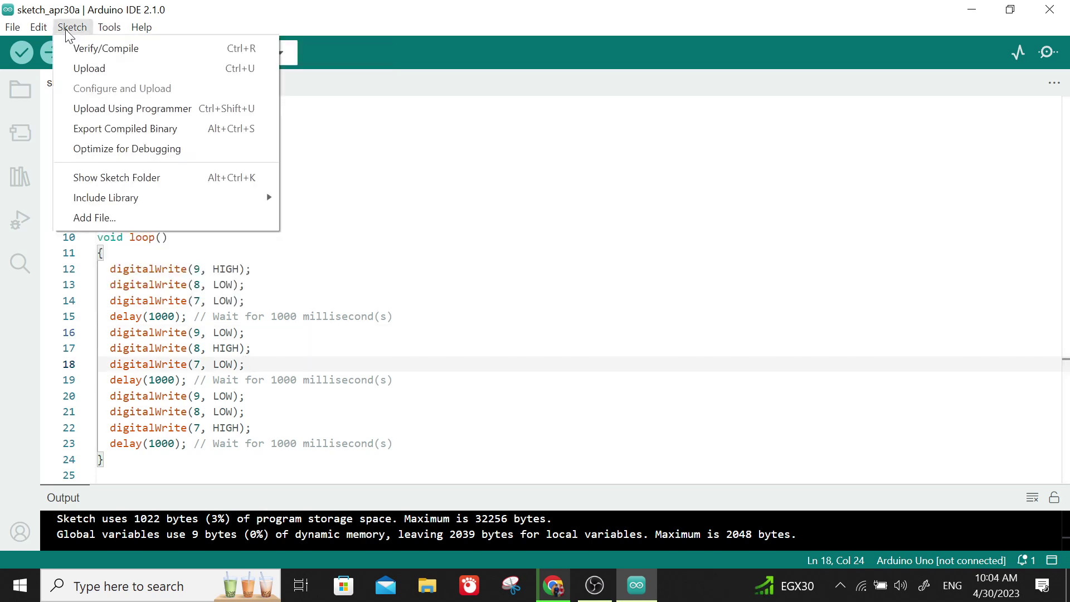
pyautogui.click(105, 69)
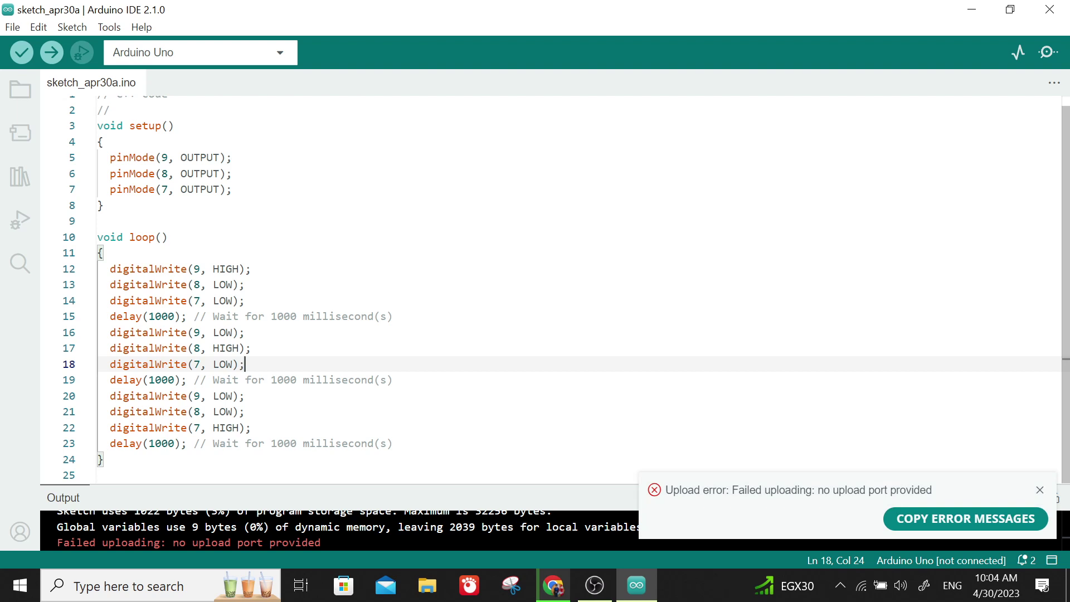
pyautogui.click(72, 27)
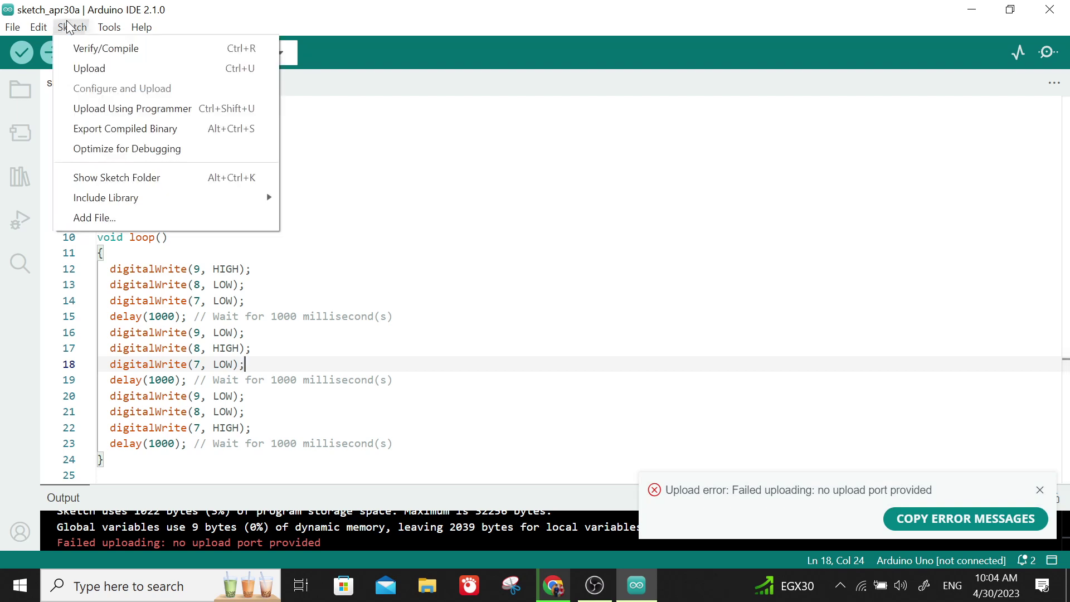
pyautogui.moveTo(110, 26)
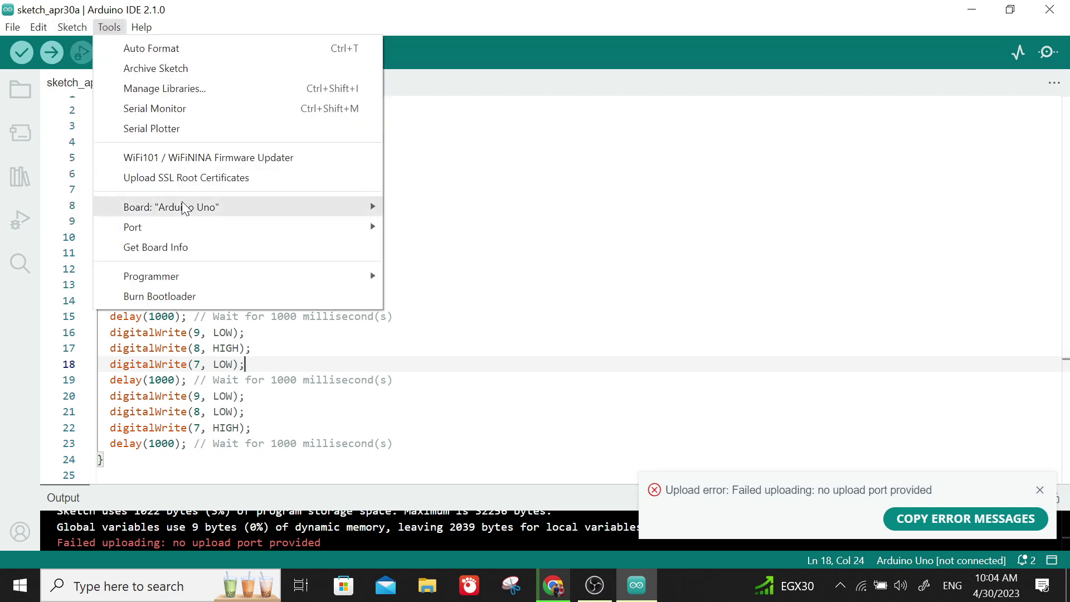
pyautogui.click(69, 29)
pyautogui.click(71, 29)
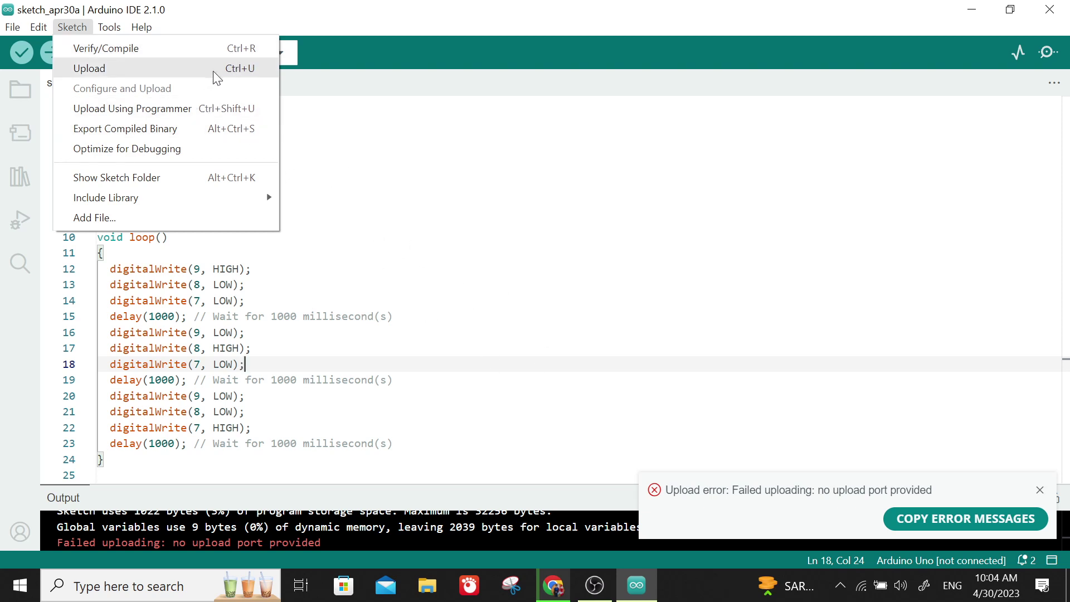
# Switch to Tinkercad and examine the wiring between the three LEDs, the resistors, the breadboard and the Arduino Uno.
pyautogui.hotkey('alt', 'Tab')
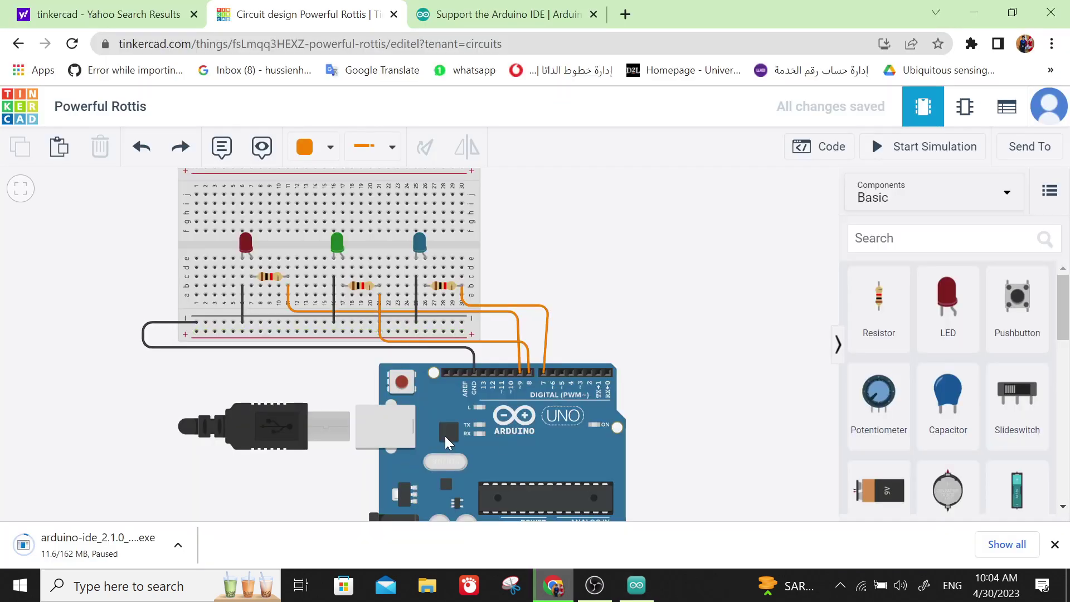
pyautogui.scroll(-3, 416, 414)
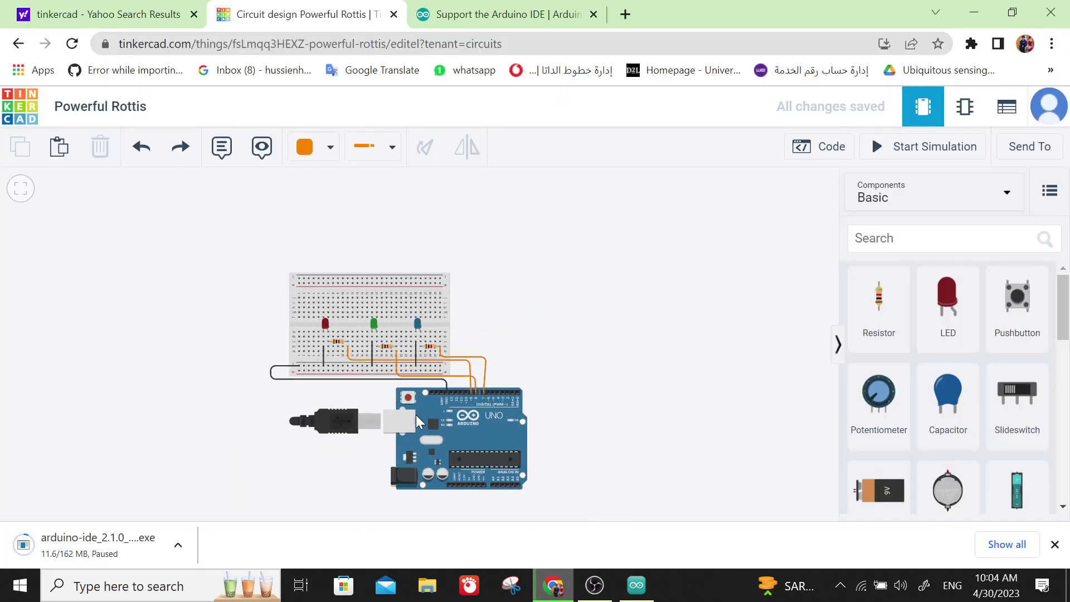
pyautogui.scroll(5, 416, 415)
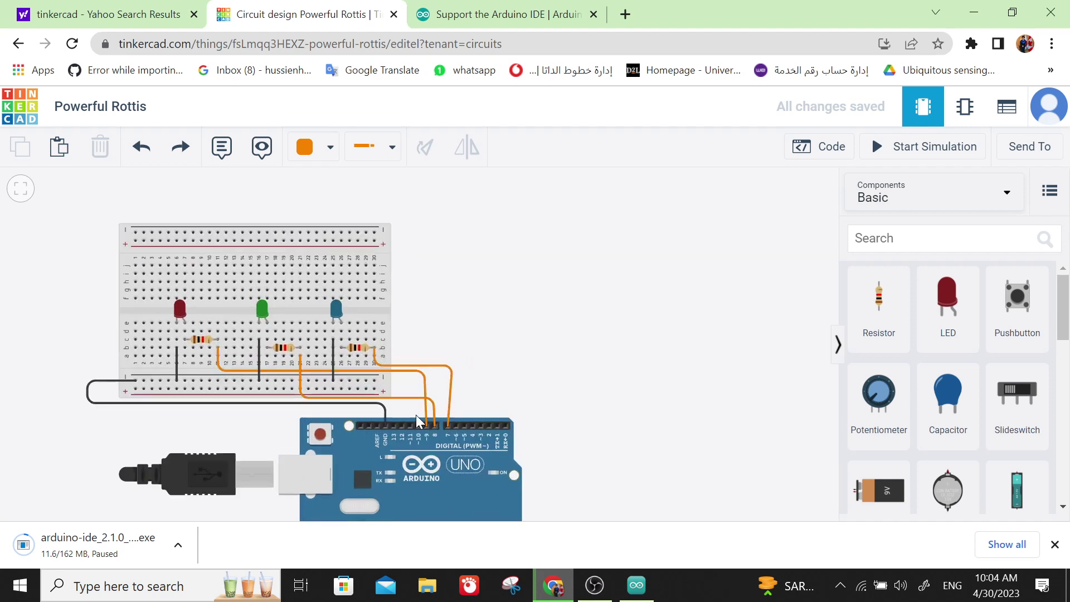
pyautogui.scroll(2, 417, 420)
pyautogui.moveTo(507, 347); pyautogui.dragTo(667, 312)
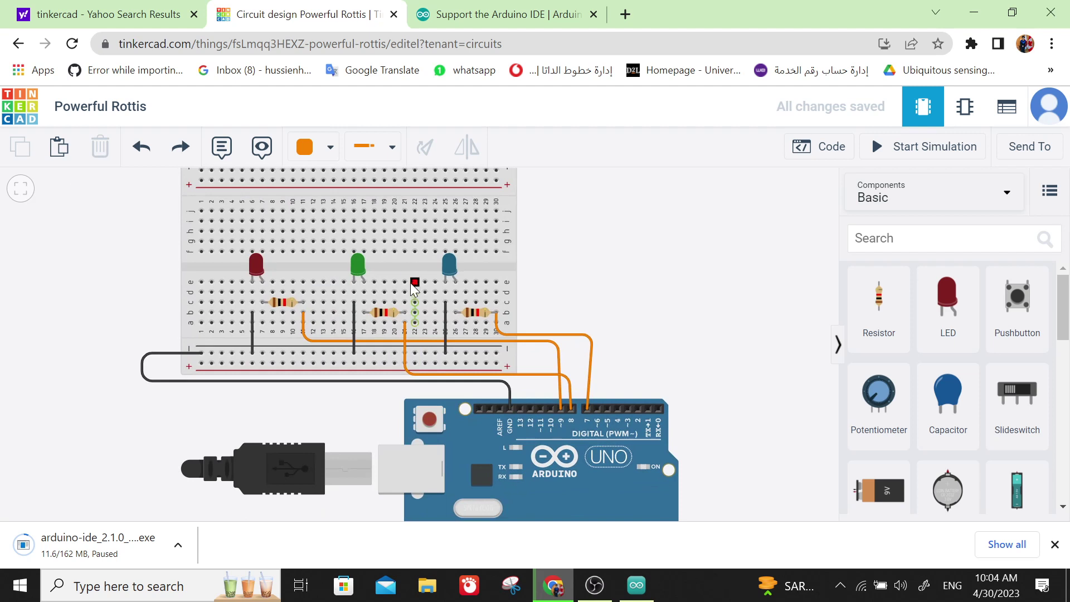
pyautogui.moveTo(630, 280); pyautogui.dragTo(639, 221)
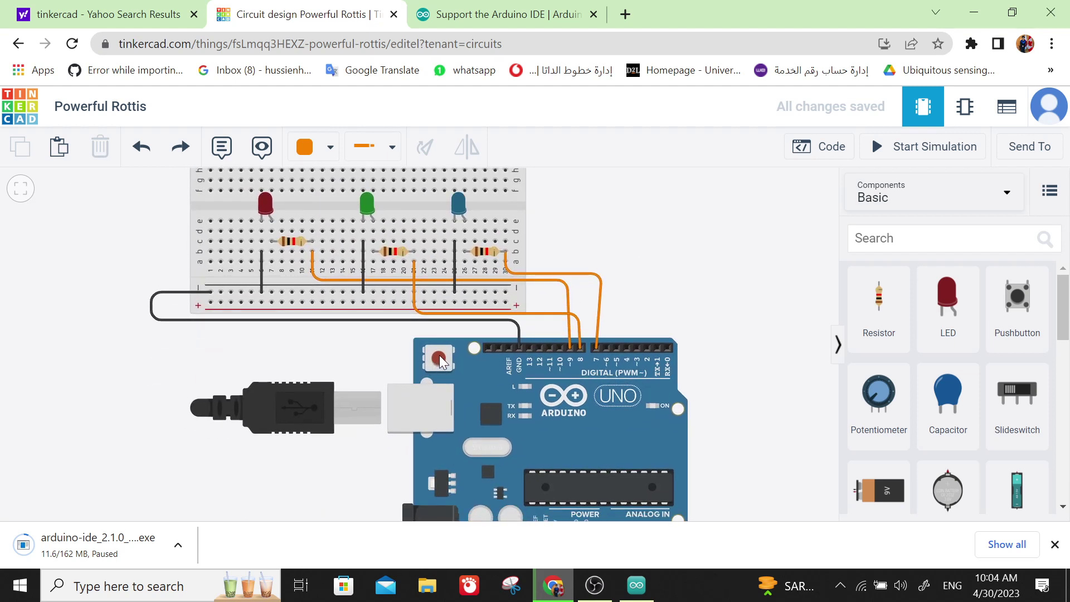
pyautogui.moveTo(343, 364); pyautogui.dragTo(322, 403)
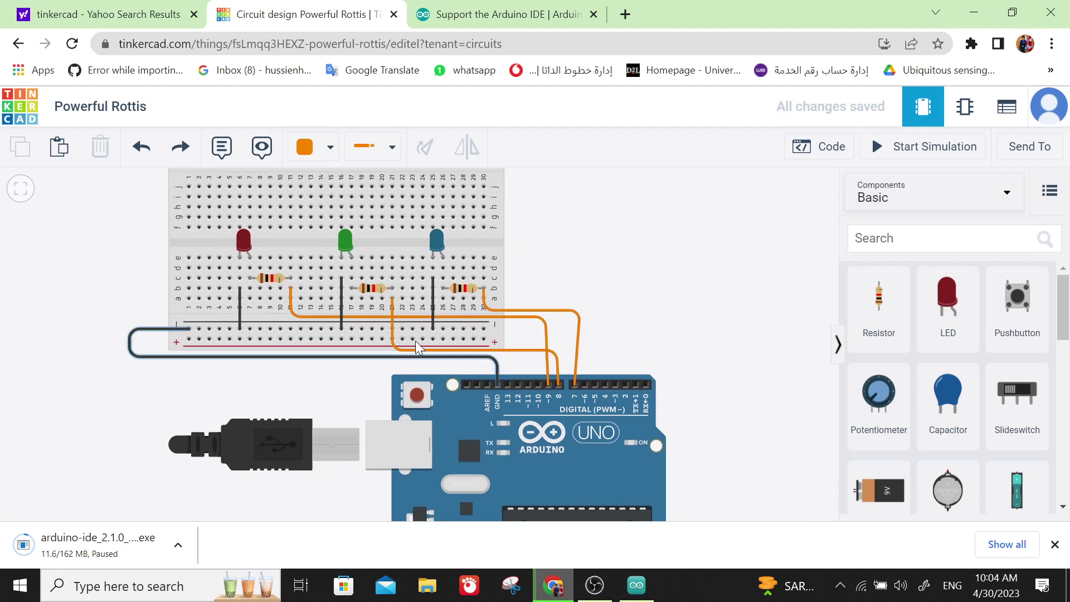
pyautogui.moveTo(624, 283); pyautogui.dragTo(627, 303)
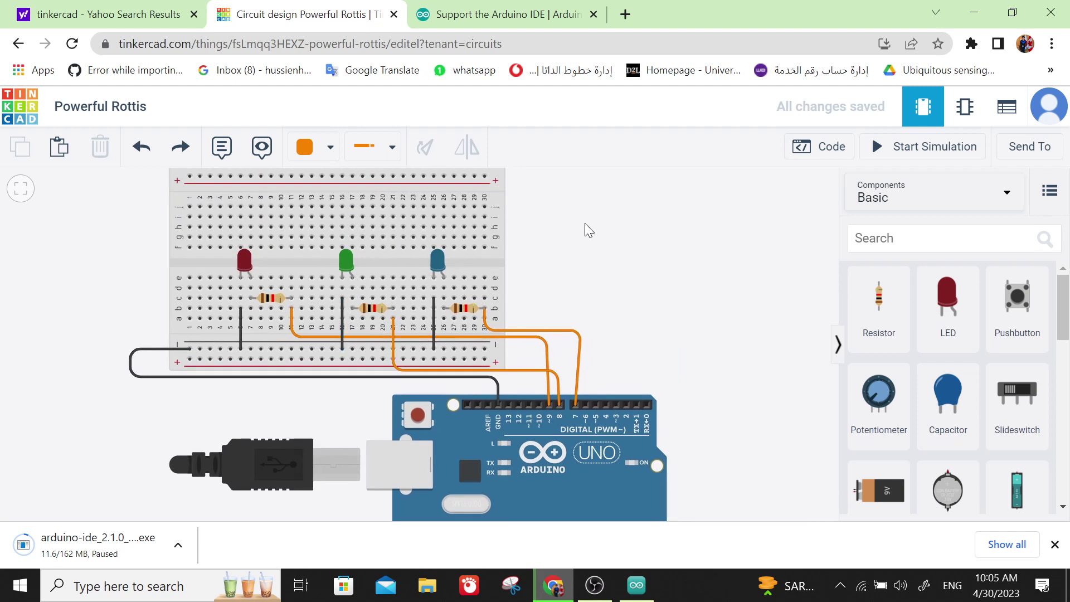
# Run the three-LED circuit simulation to watch the LEDs light in sequence, and stop it.
pyautogui.click(904, 148)
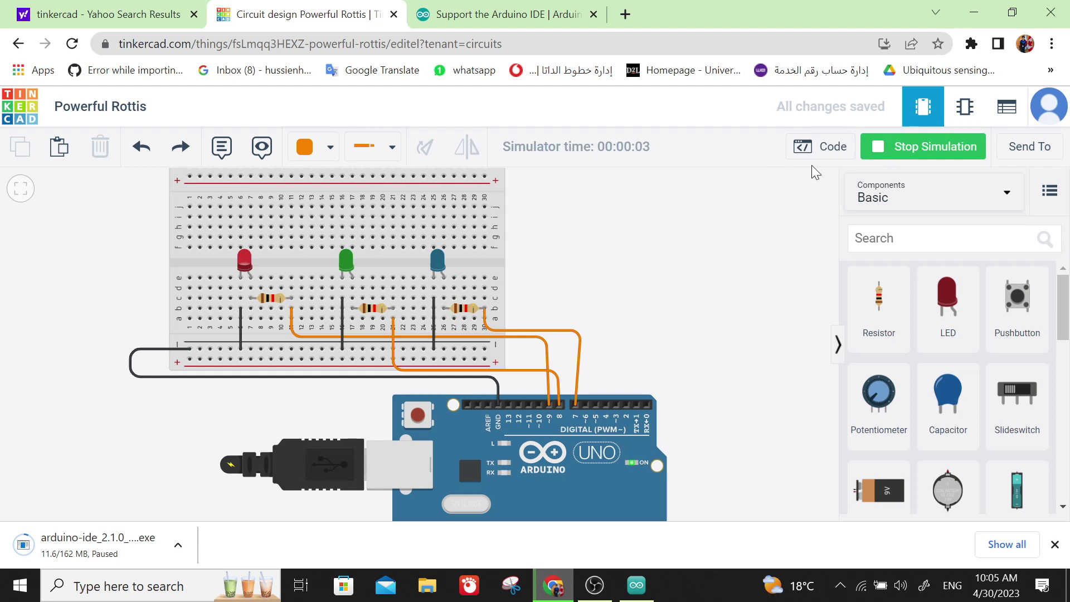
pyautogui.click(906, 150)
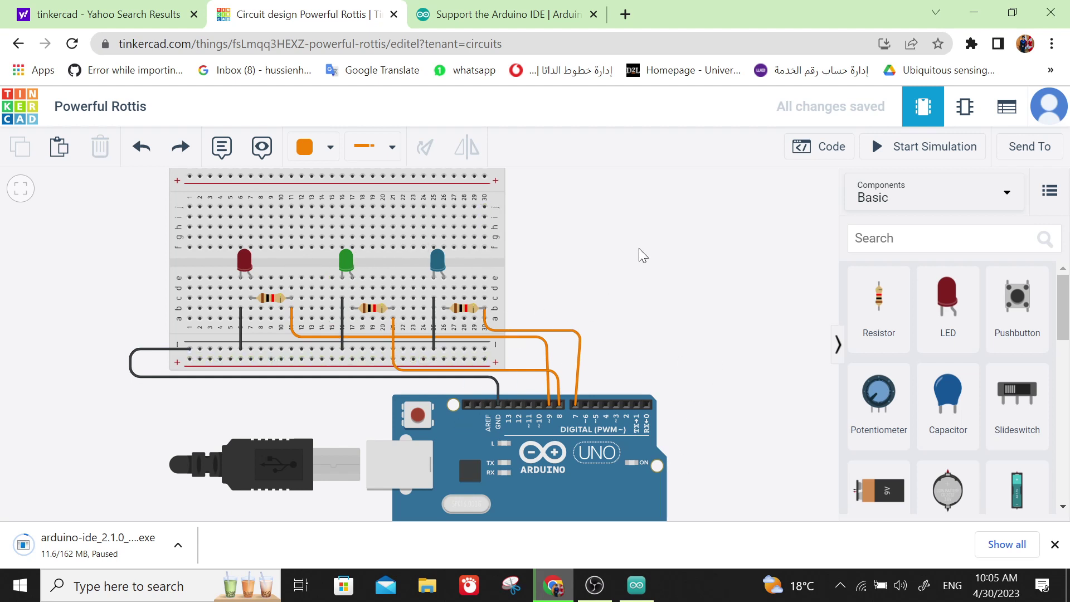
pyautogui.moveTo(606, 294); pyautogui.dragTo(614, 251)
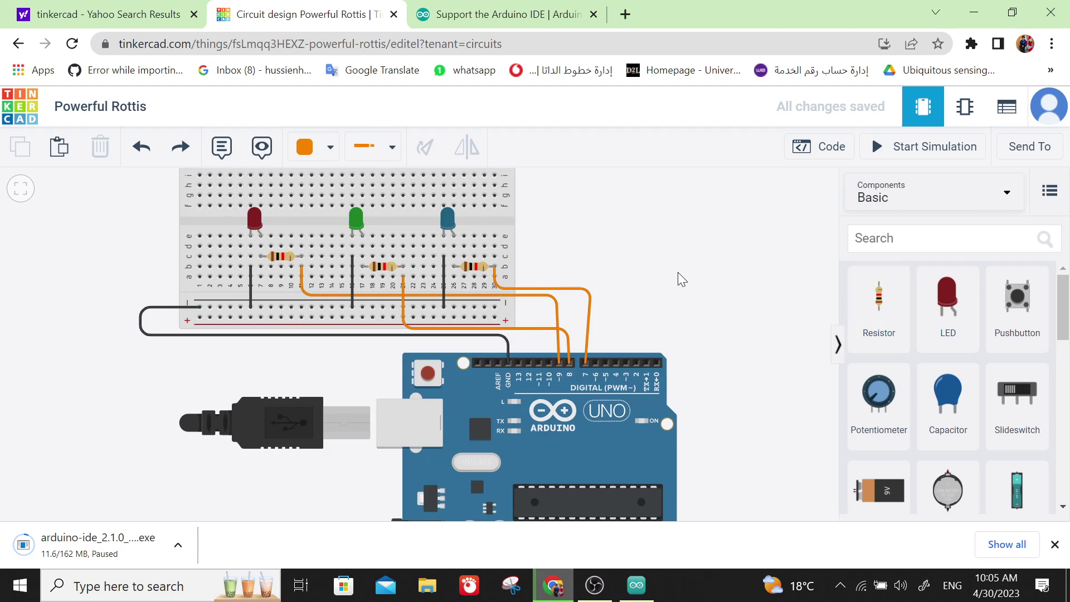
# Revisit the port and upload options in Arduino IDE, and return to the Tinkercad circuit.
pyautogui.click(483, 8)
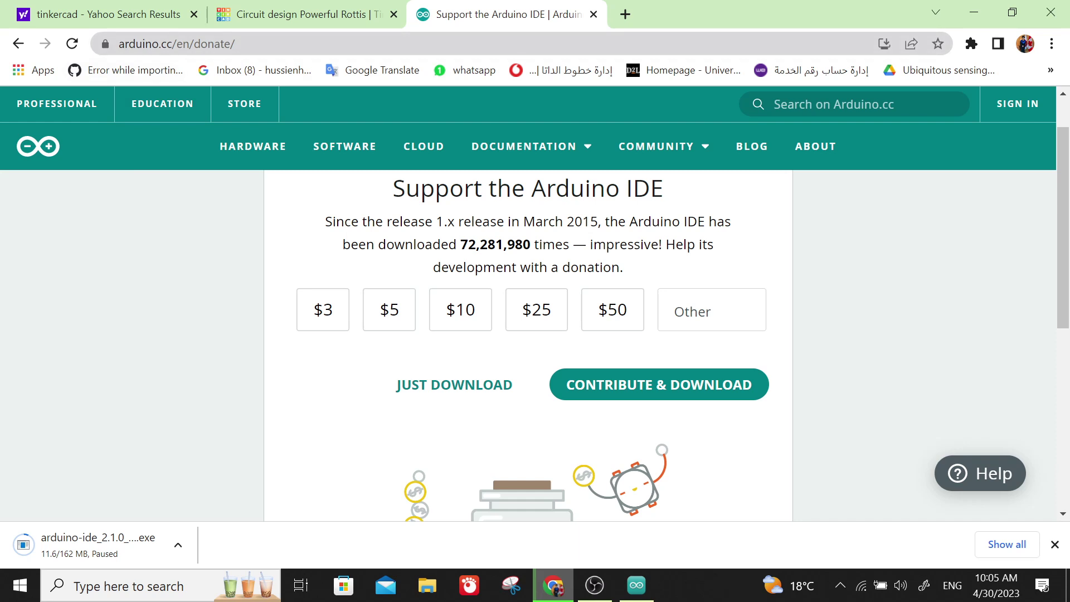
pyautogui.hotkey('alt', 'Tab')
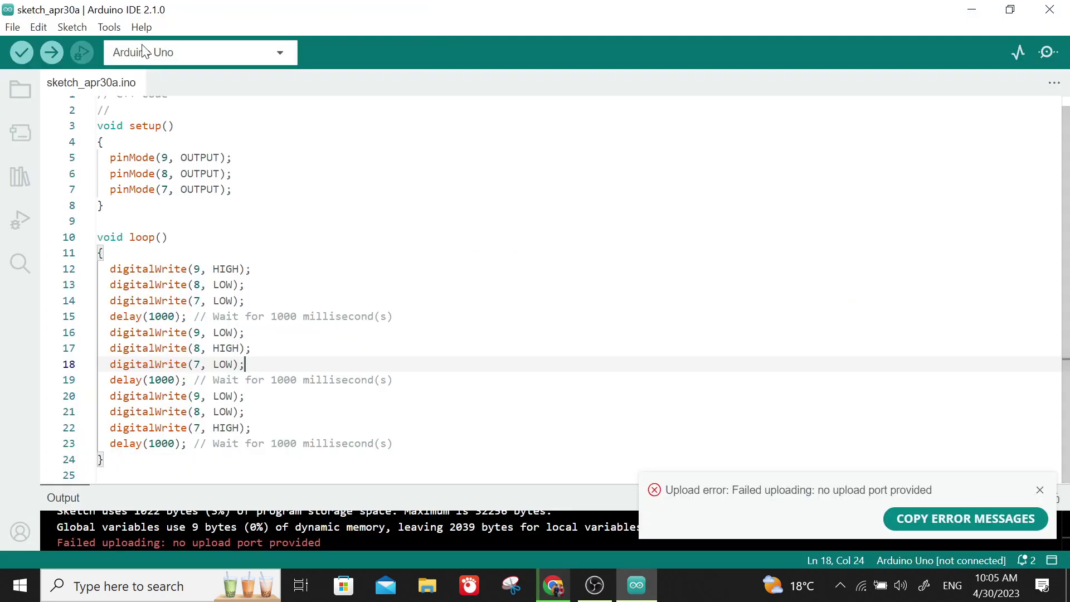
pyautogui.click(109, 27)
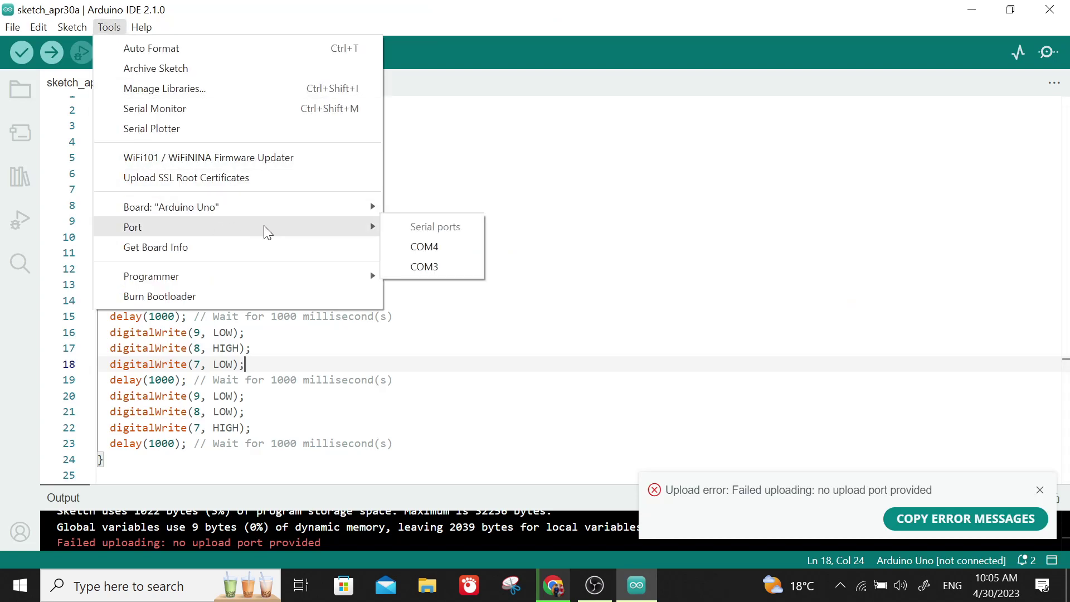
pyautogui.click(60, 32)
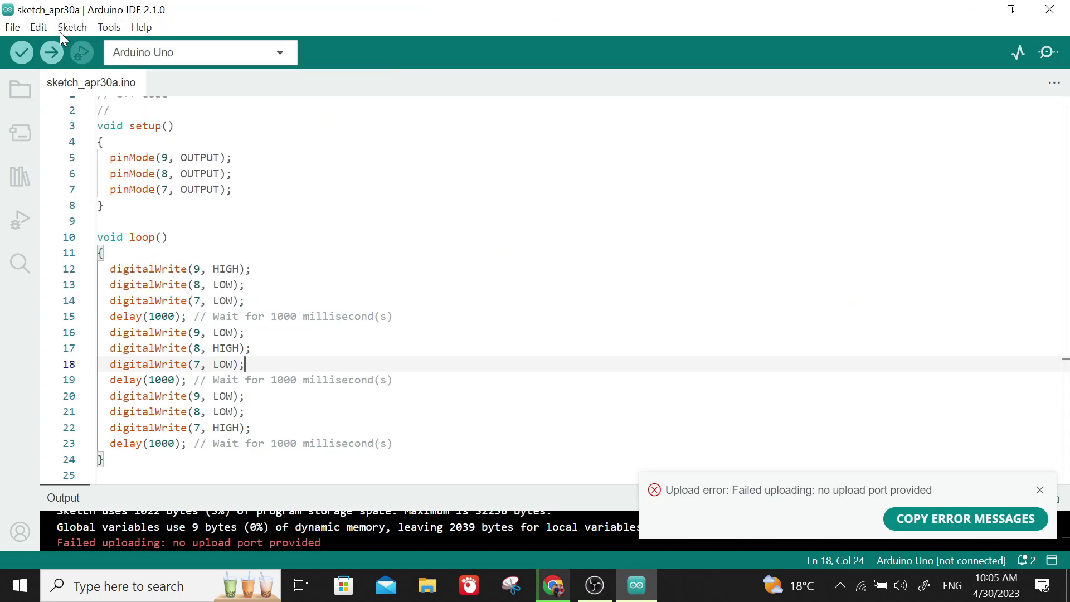
pyautogui.click(61, 29)
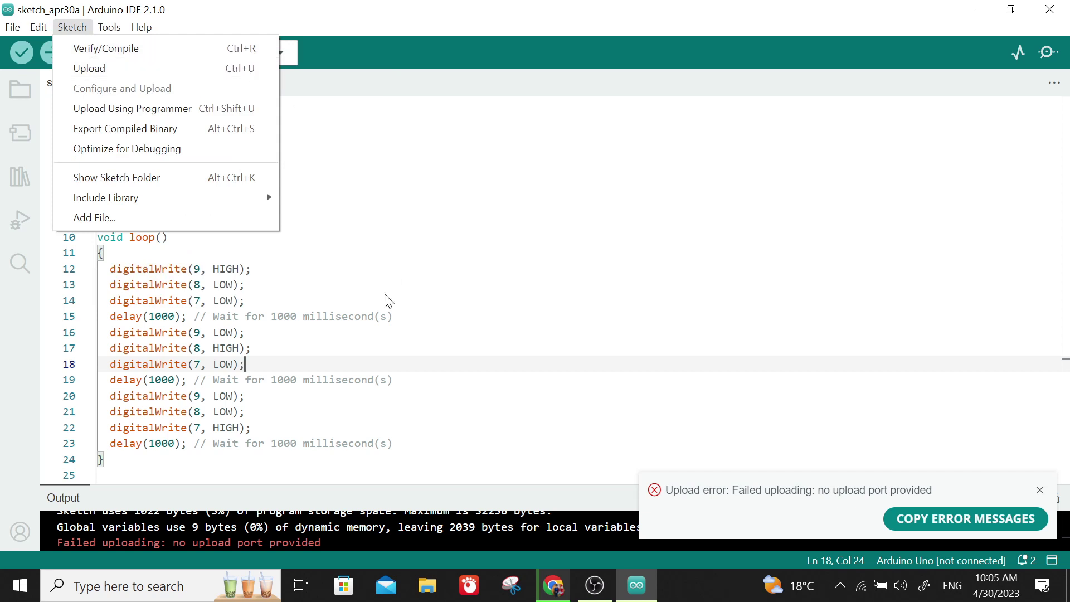
pyautogui.click(406, 256)
pyautogui.hotkey('alt', 'Tab')
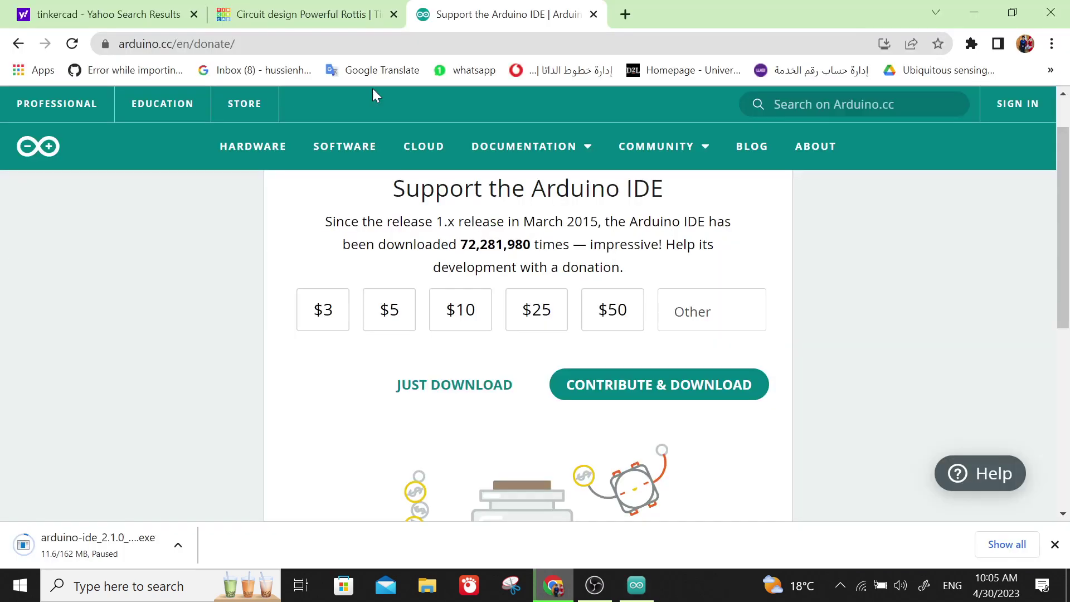
pyautogui.click(243, 4)
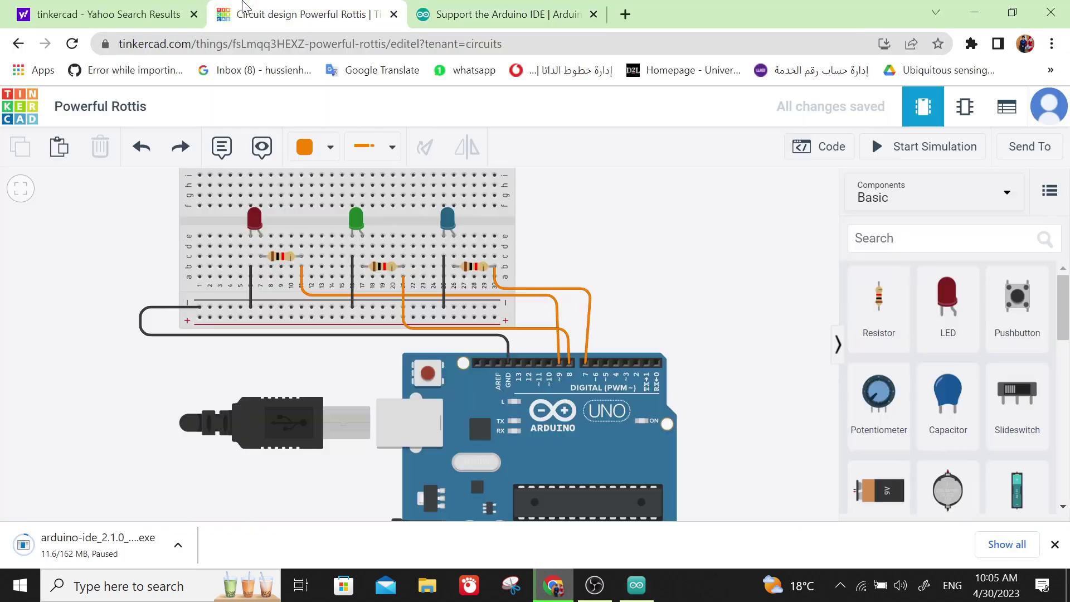